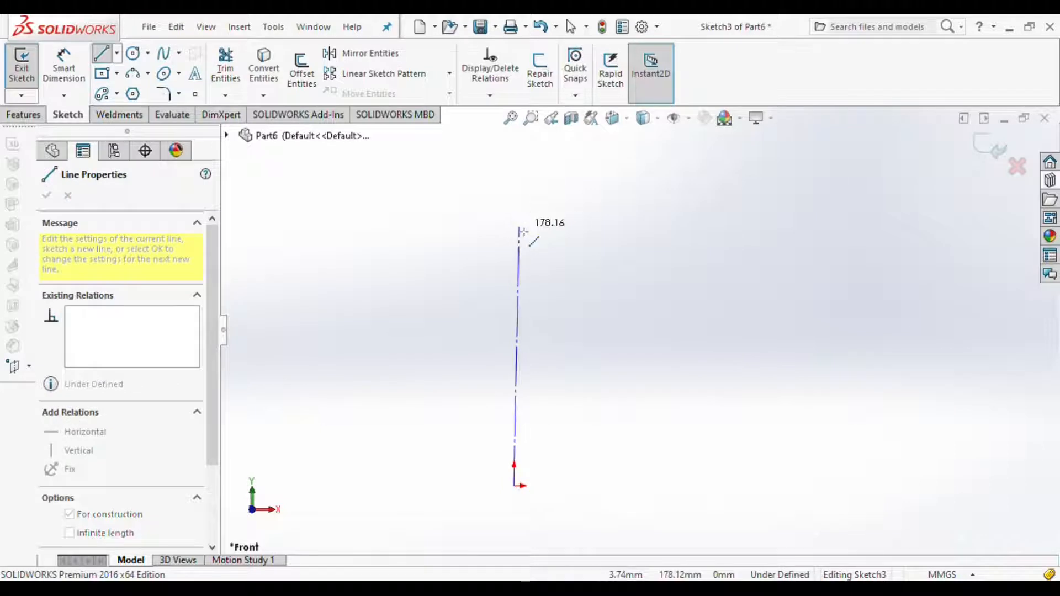
- Finish a vertical construction line about 178 mm long, running straight up from the origin
click(514, 226)
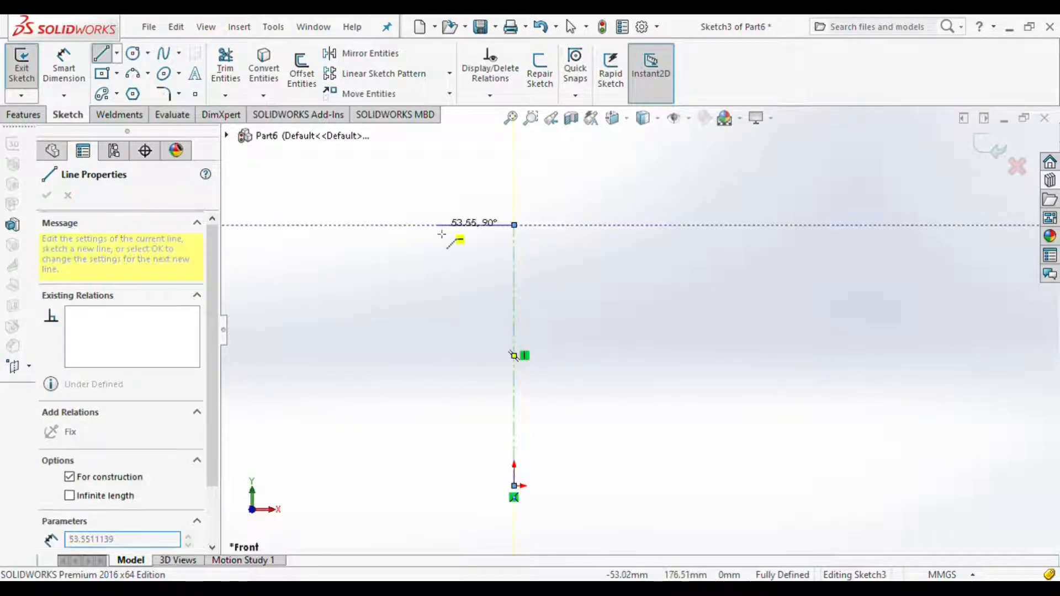
key(Escape)
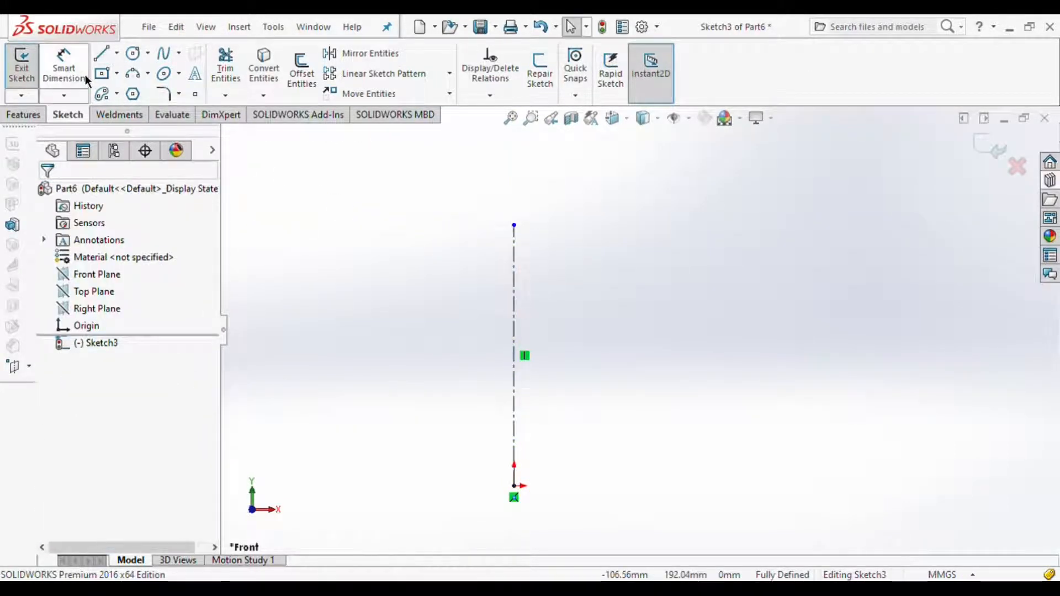
- Sketch a closed wall profile beside the centerline: a straight collar about 18 mm wide, two parallel sloped sides and an outward base flange
click(99, 55)
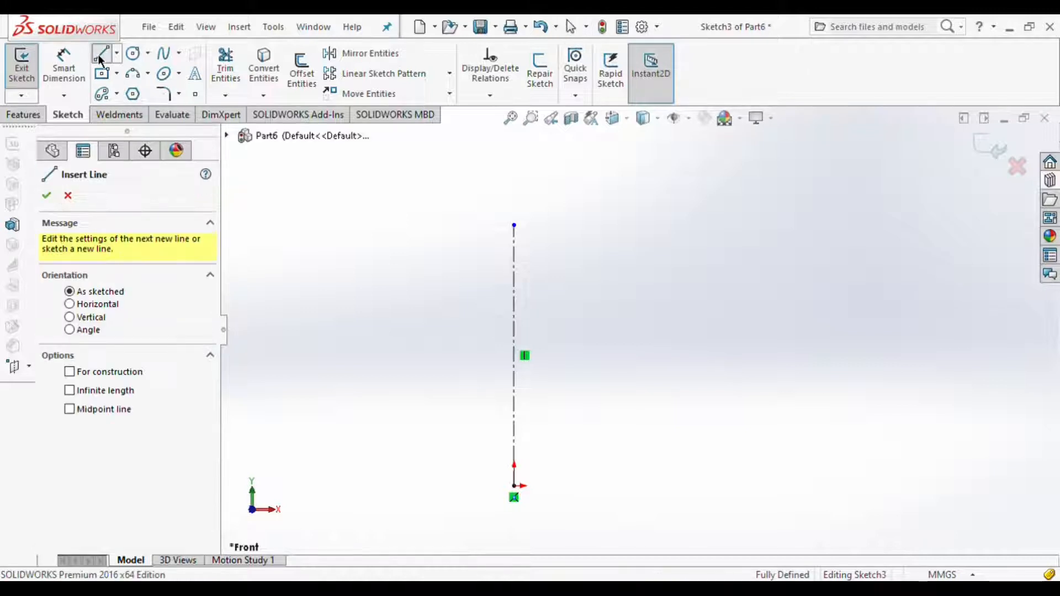
click(68, 195)
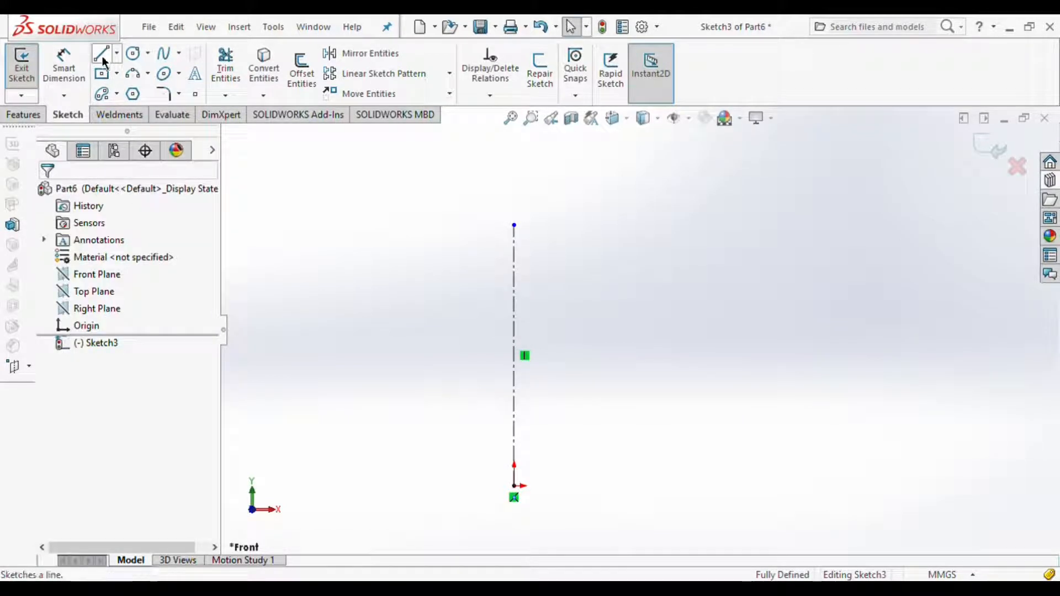
click(102, 55)
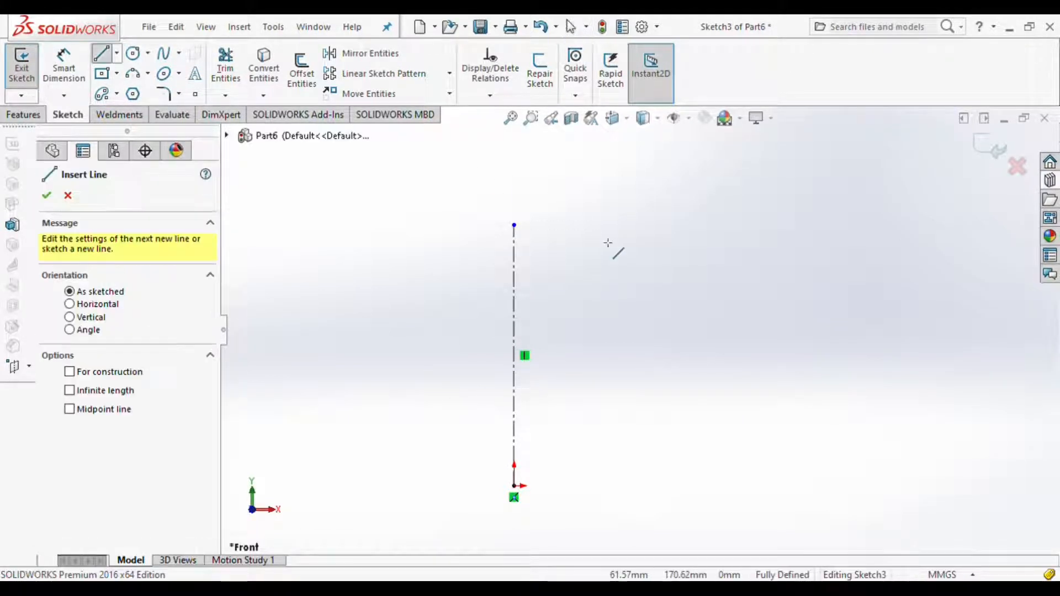
click(554, 226)
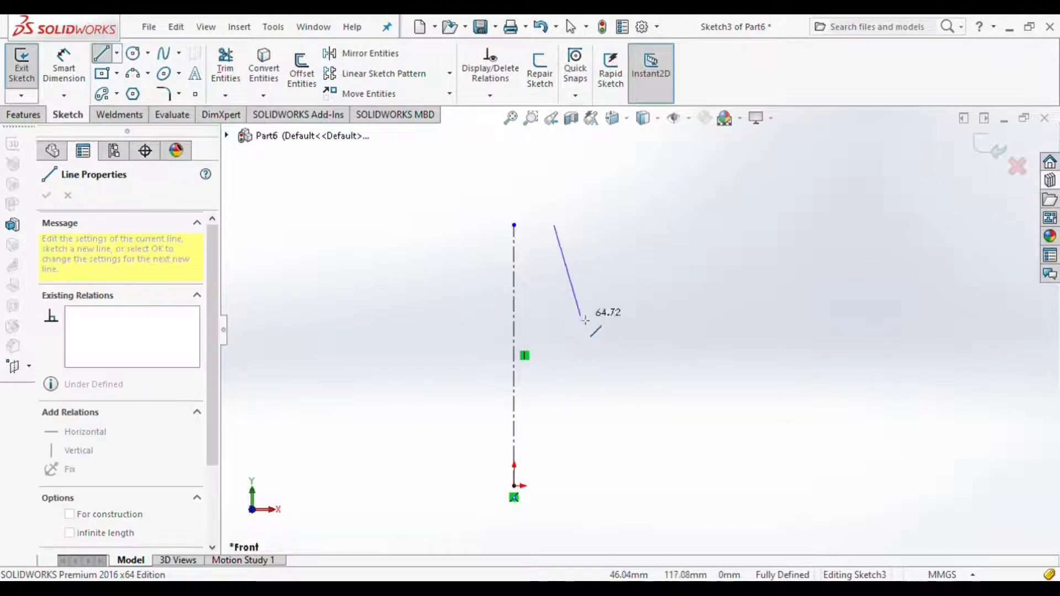
click(556, 270)
click(614, 488)
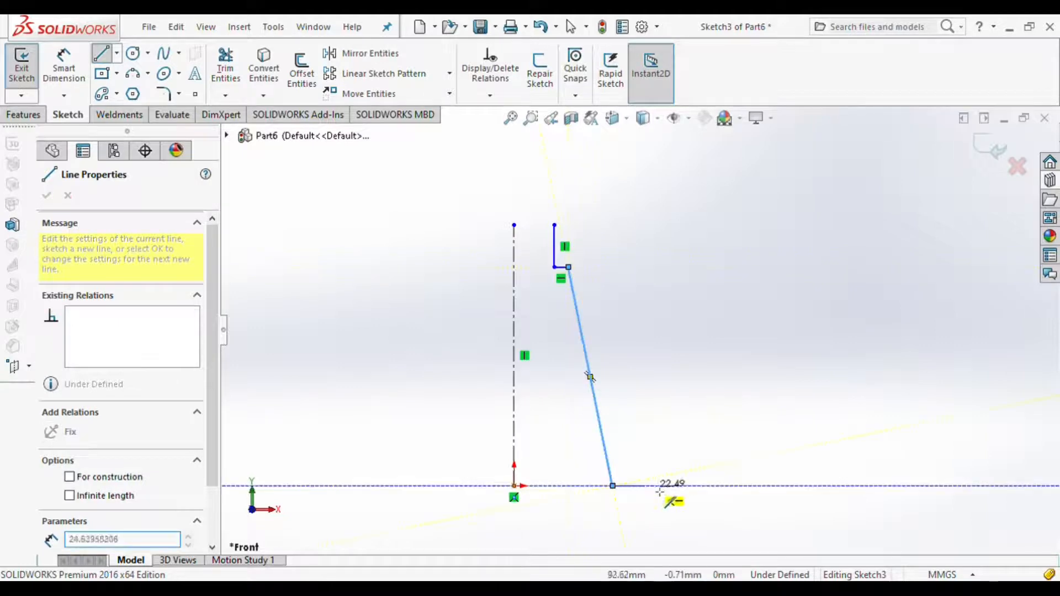
click(656, 480)
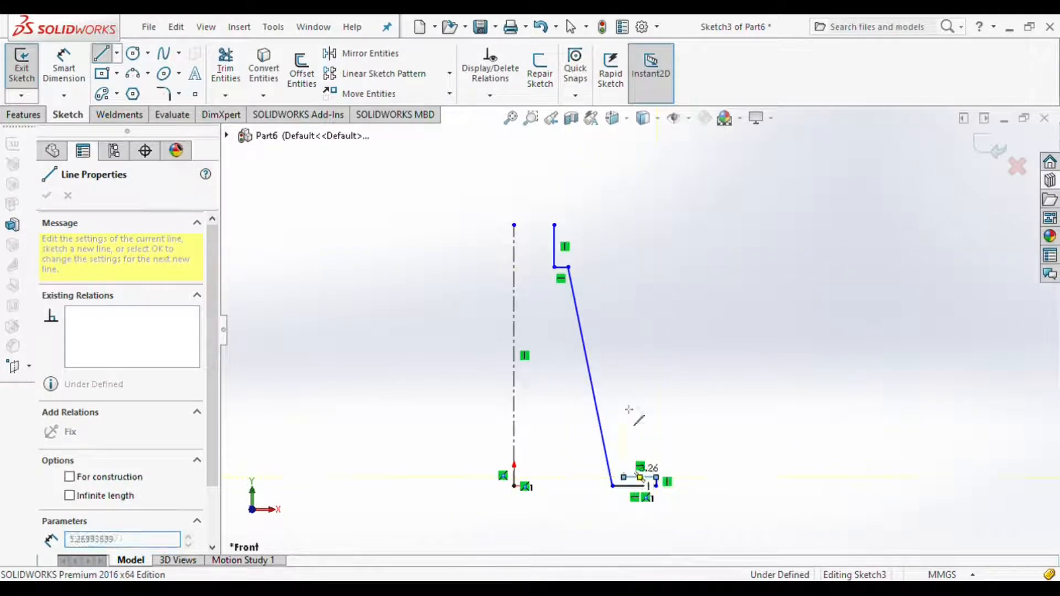
click(581, 268)
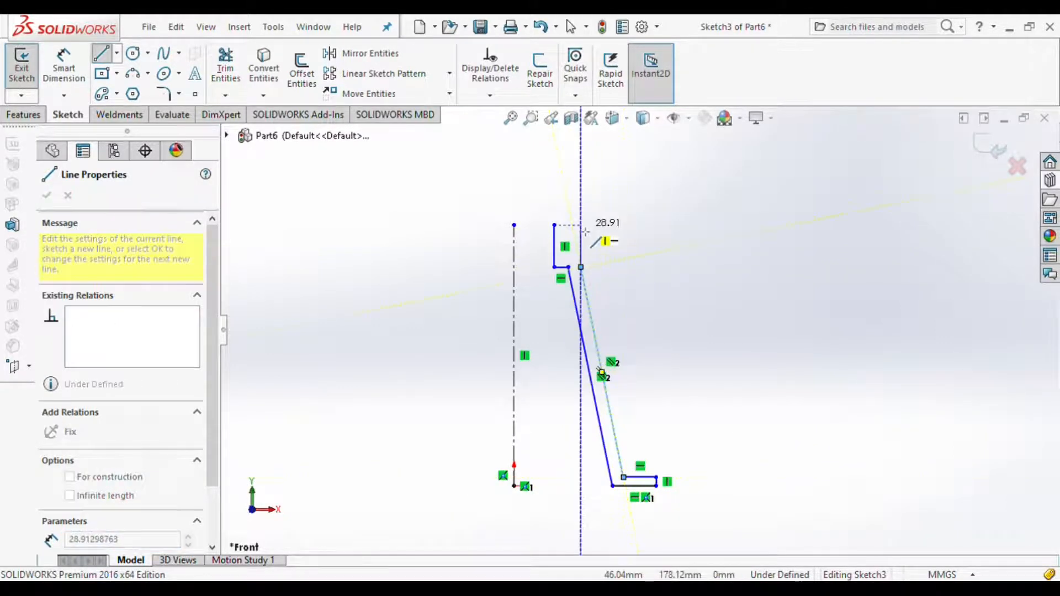
click(581, 226)
click(554, 225)
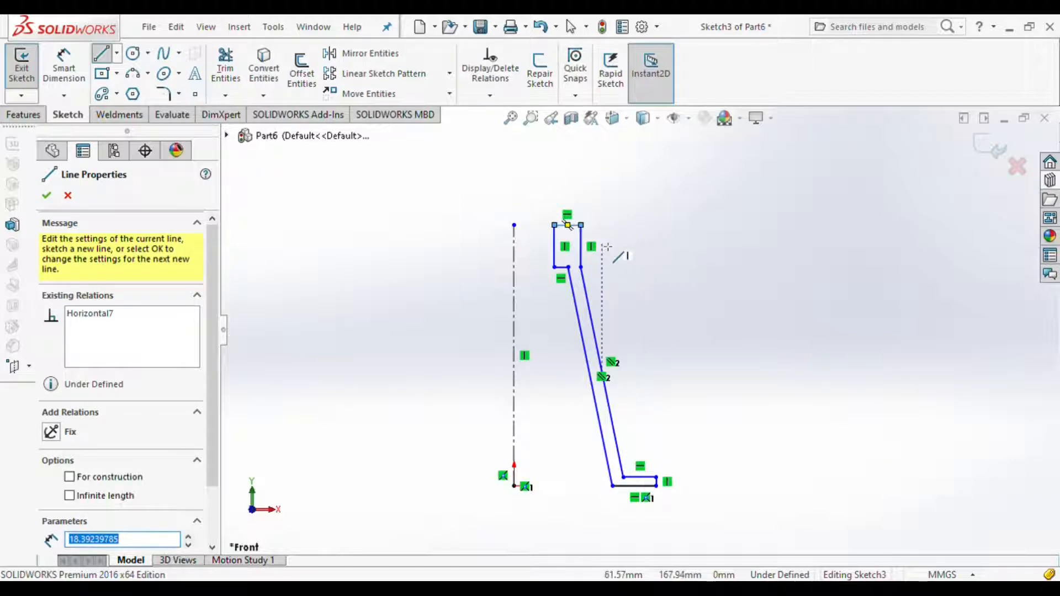
click(47, 196)
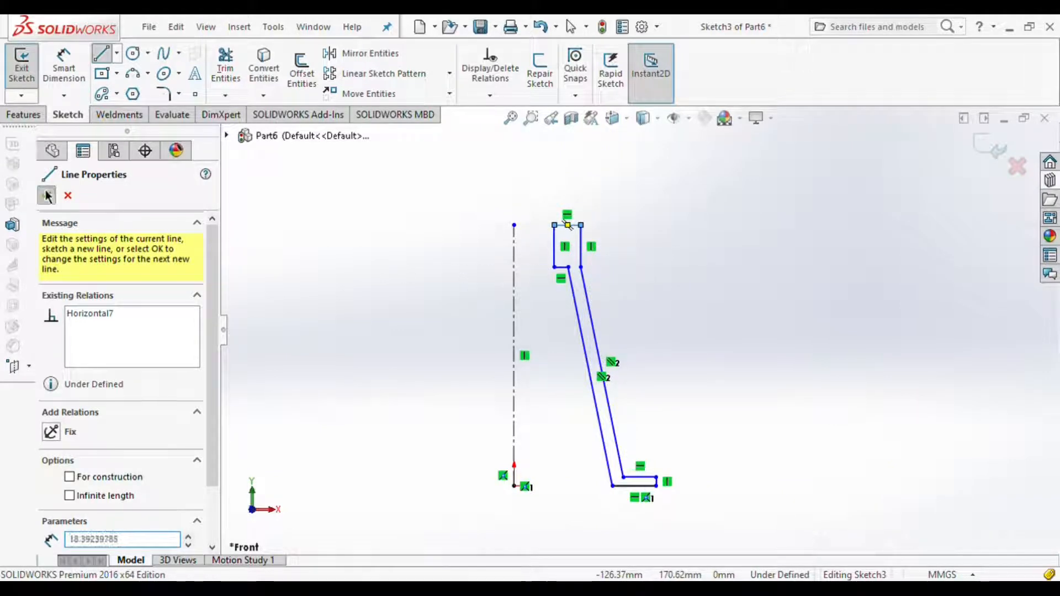
- Add a horizontal relation between the upper endpoints of the two sloped lines
scroll(546, 317, down, 3)
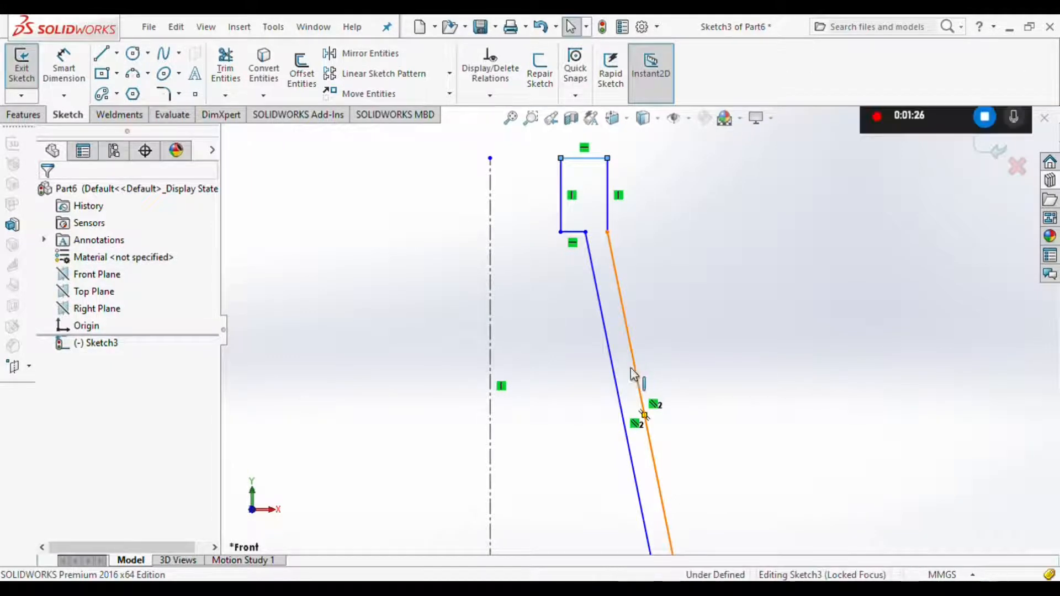
click(633, 369)
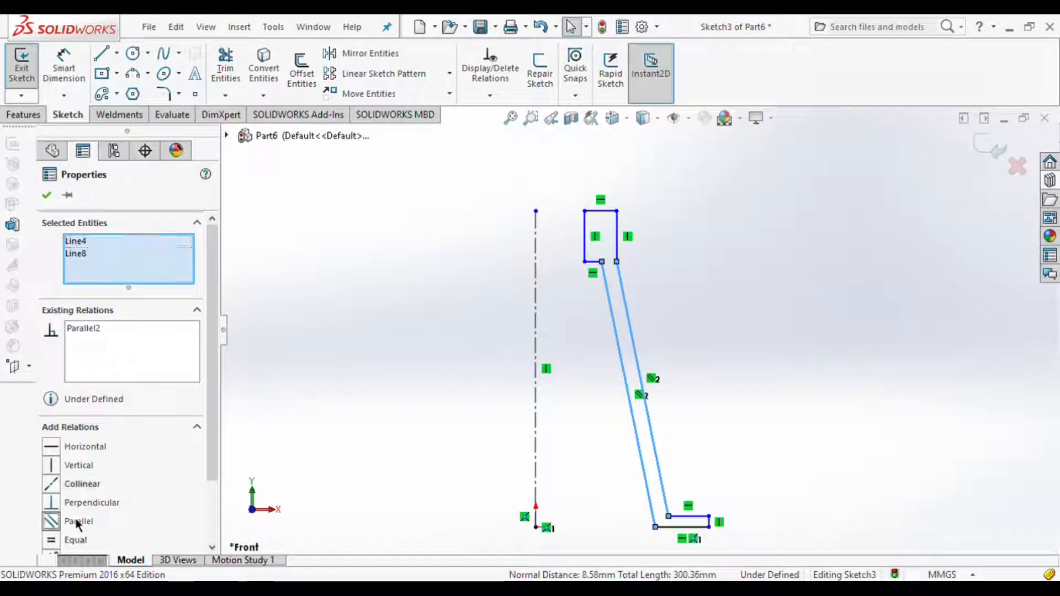
click(697, 258)
scroll(697, 258, down, 3)
click(557, 278)
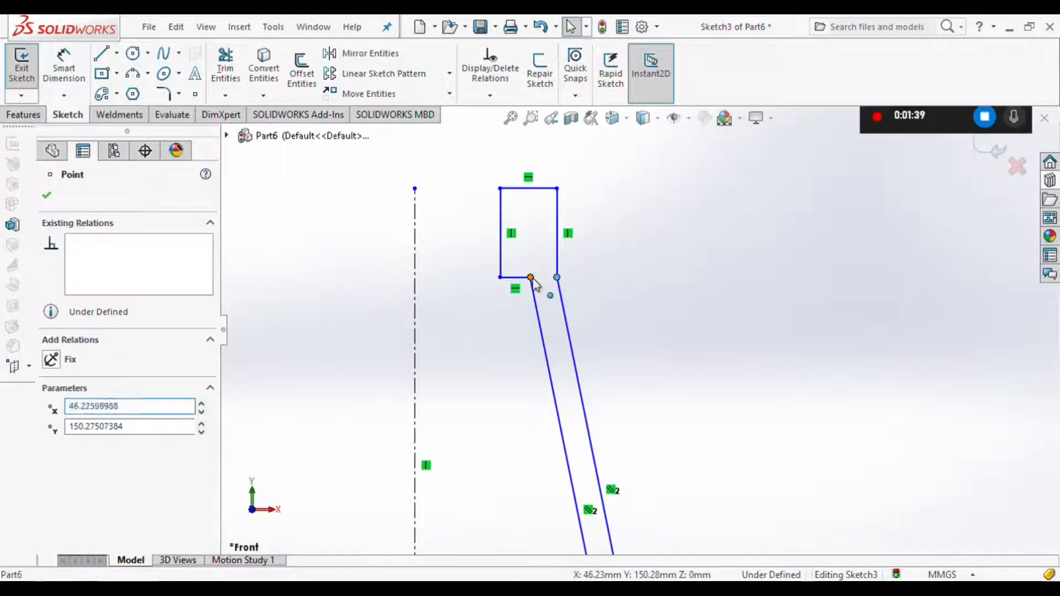
ctrl+click(530, 277)
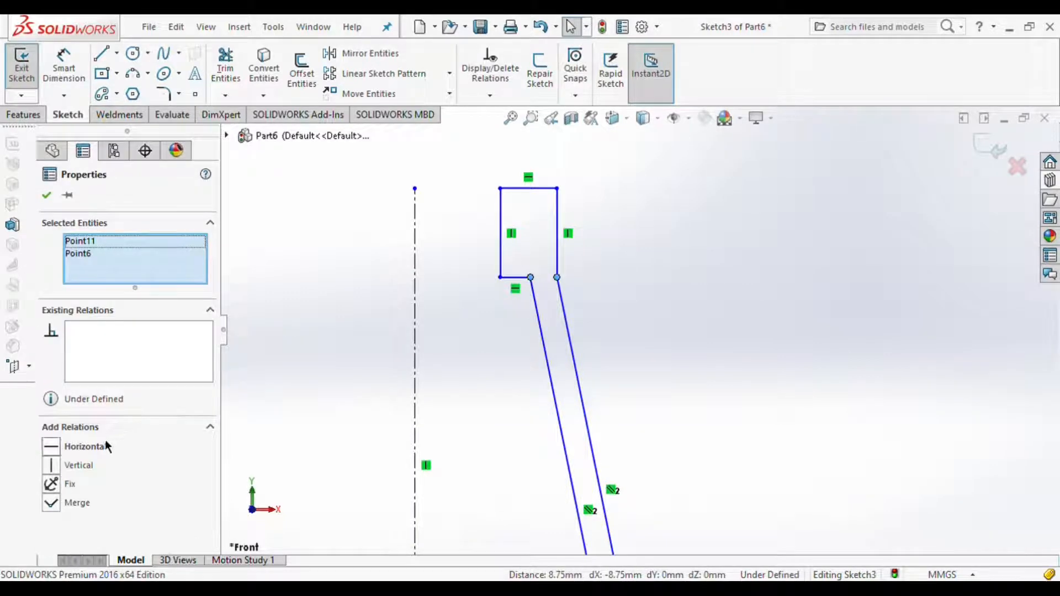
click(89, 452)
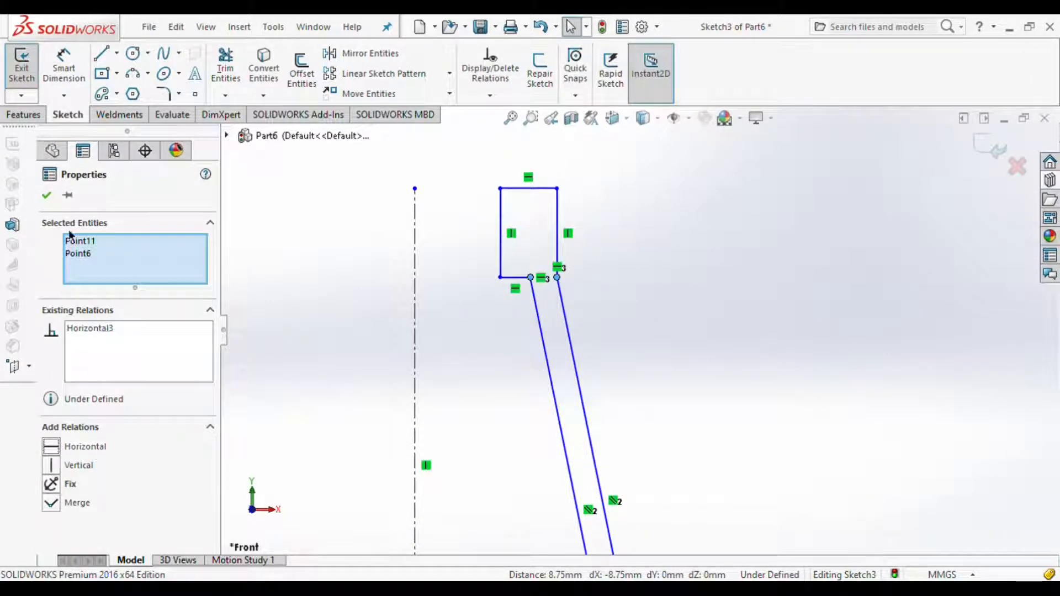
click(46, 195)
- Dimension the inner base corner 50 mm horizontally from the origin
click(65, 69)
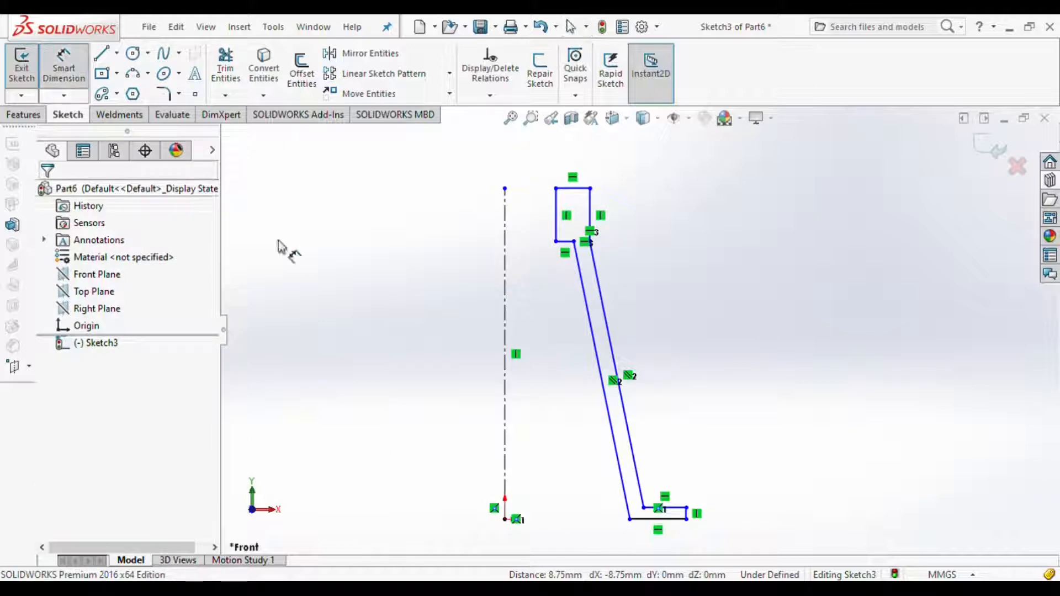
scroll(630, 469, down, 2)
click(629, 465)
click(479, 466)
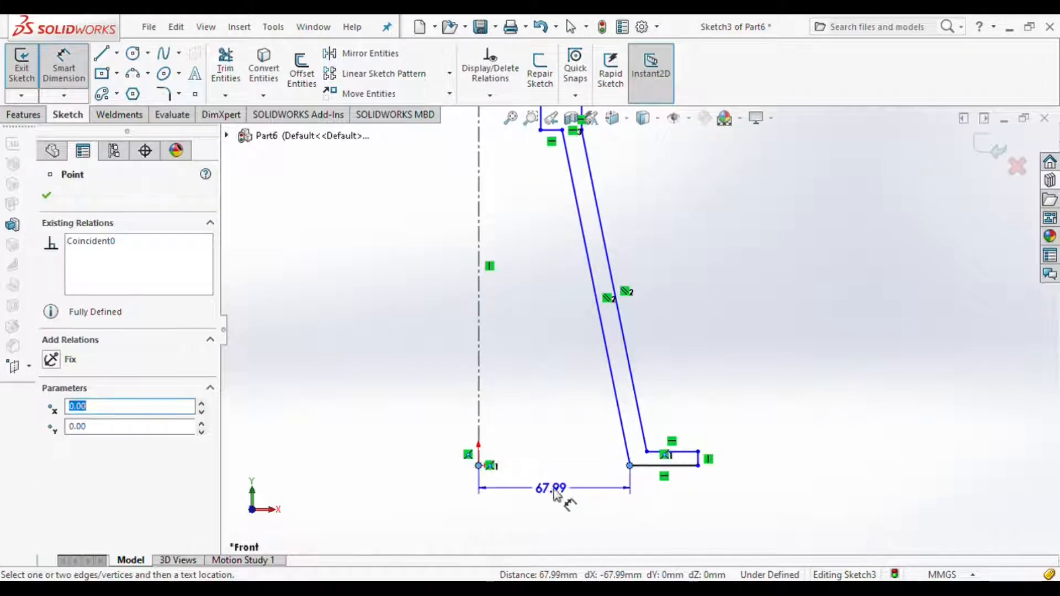
click(554, 493)
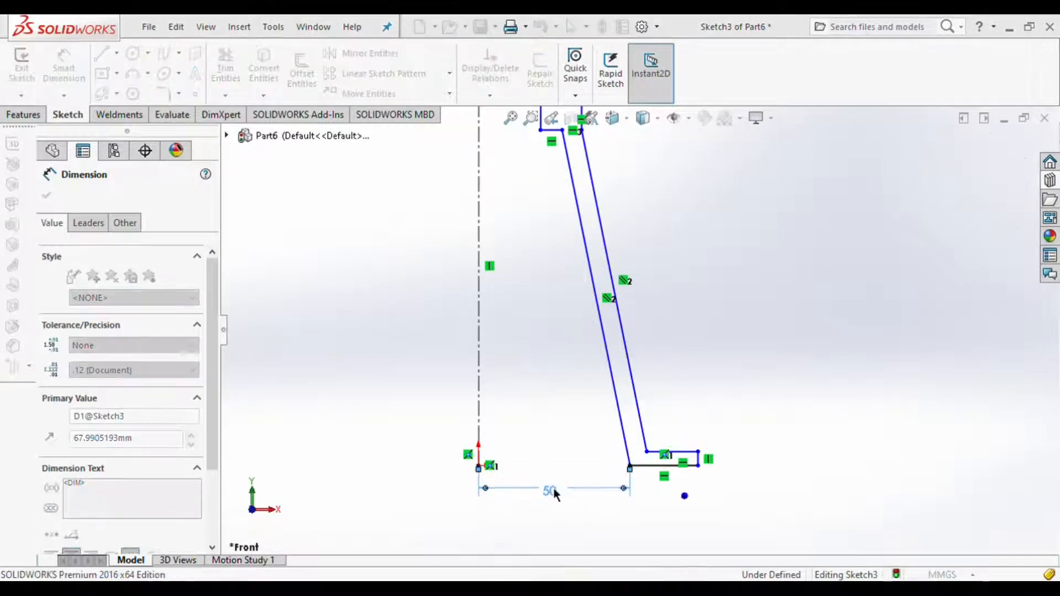
text(50)
key(Return)
key(Escape)
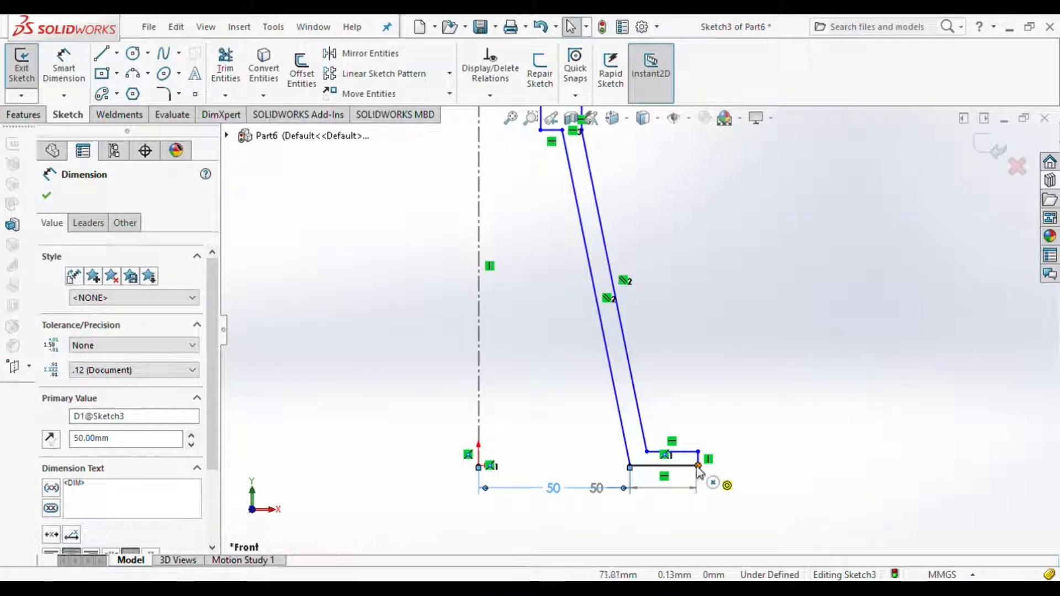
key(Escape)
- Dimension the outer corner of the base flange 70 mm horizontally from the origin
click(63, 70)
click(479, 465)
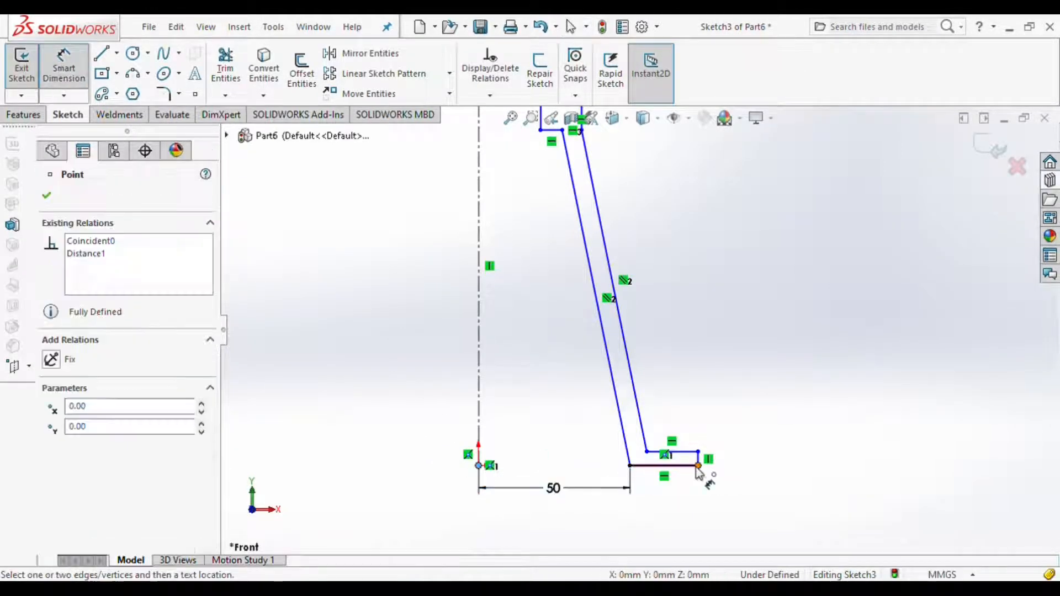
click(698, 465)
click(558, 522)
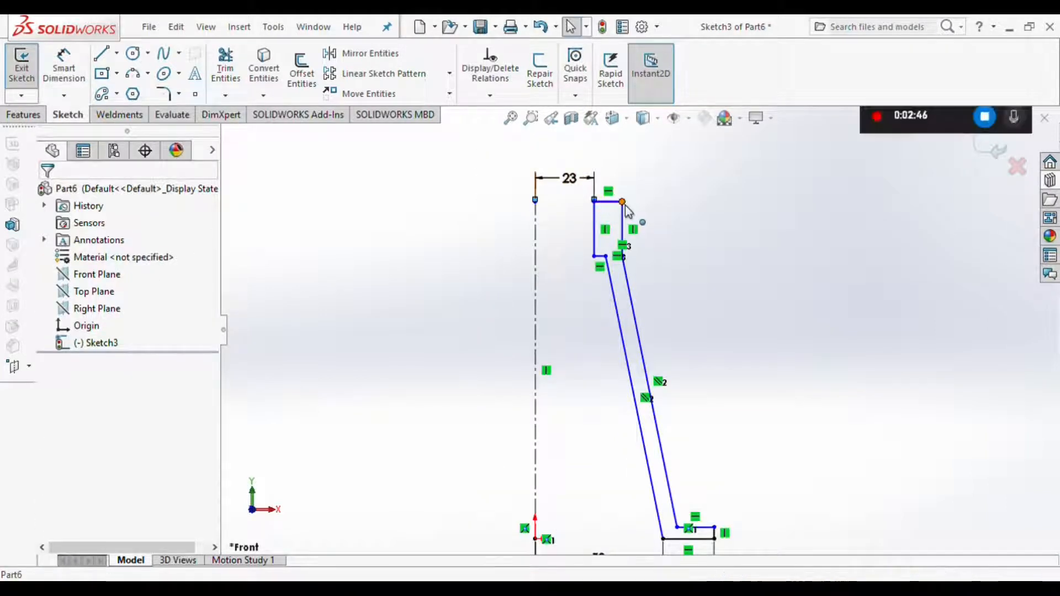
- Dimension the collar's outer top corner 35 mm from the centerline and the upper ends of the sloped lines 10 mm apart
click(622, 201)
click(578, 159)
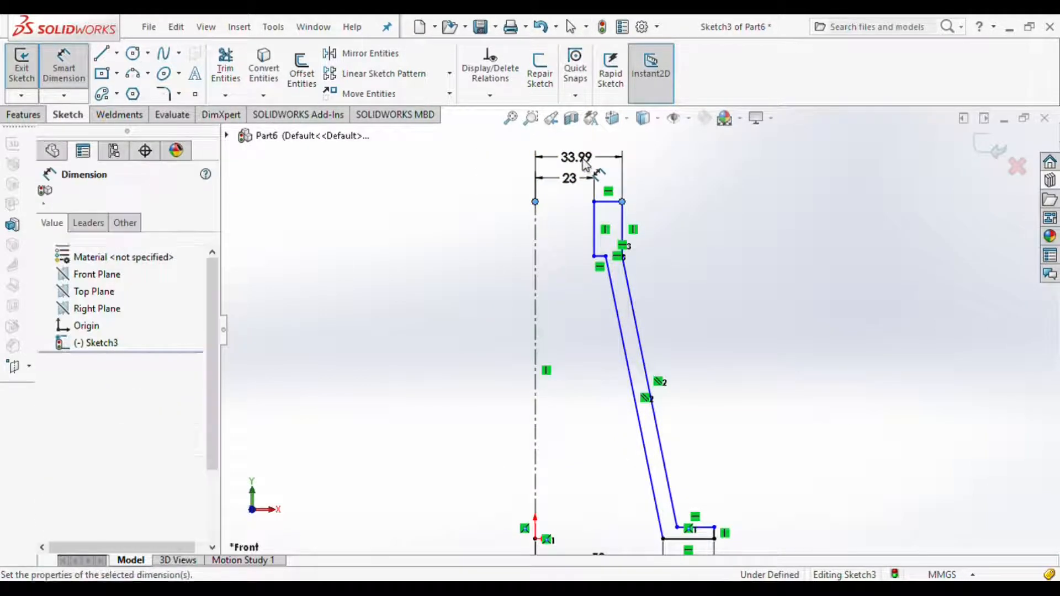
click(606, 257)
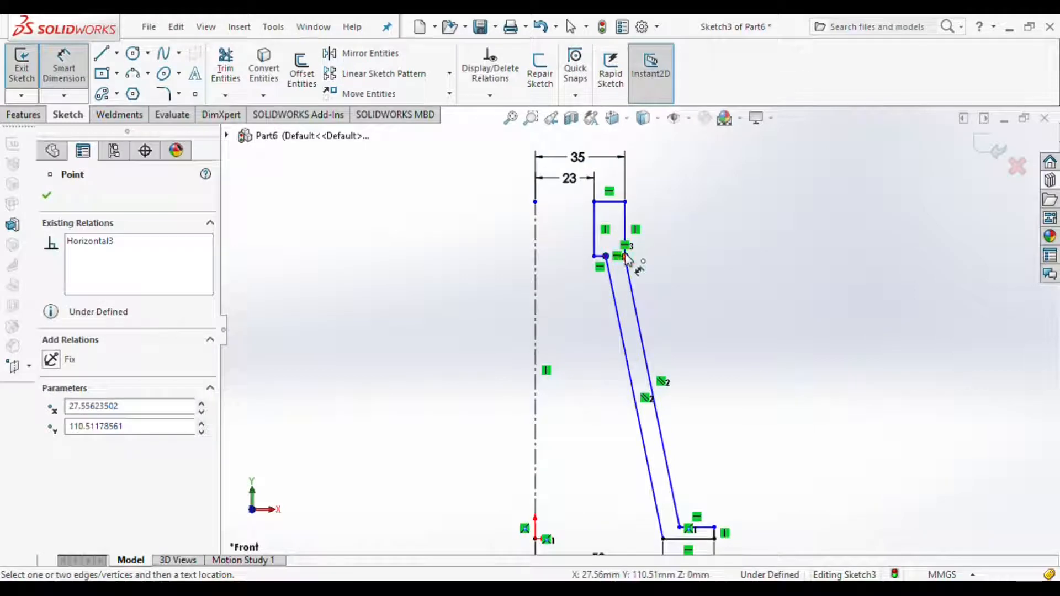
click(624, 257)
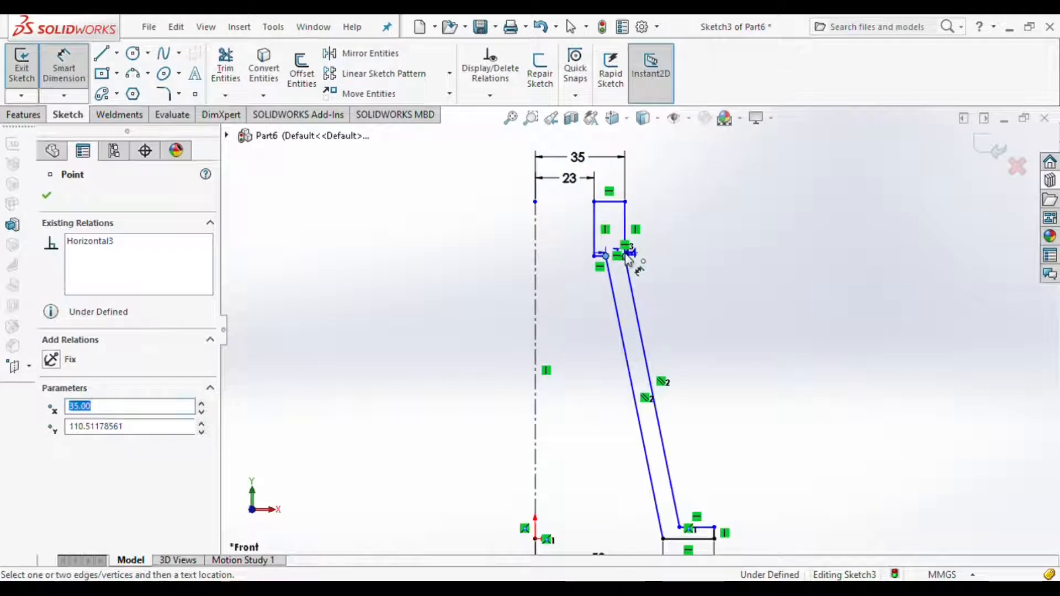
click(622, 279)
- Dimension the outer vertical edge of the base flange to 10 mm
click(704, 513)
click(736, 485)
text(10)
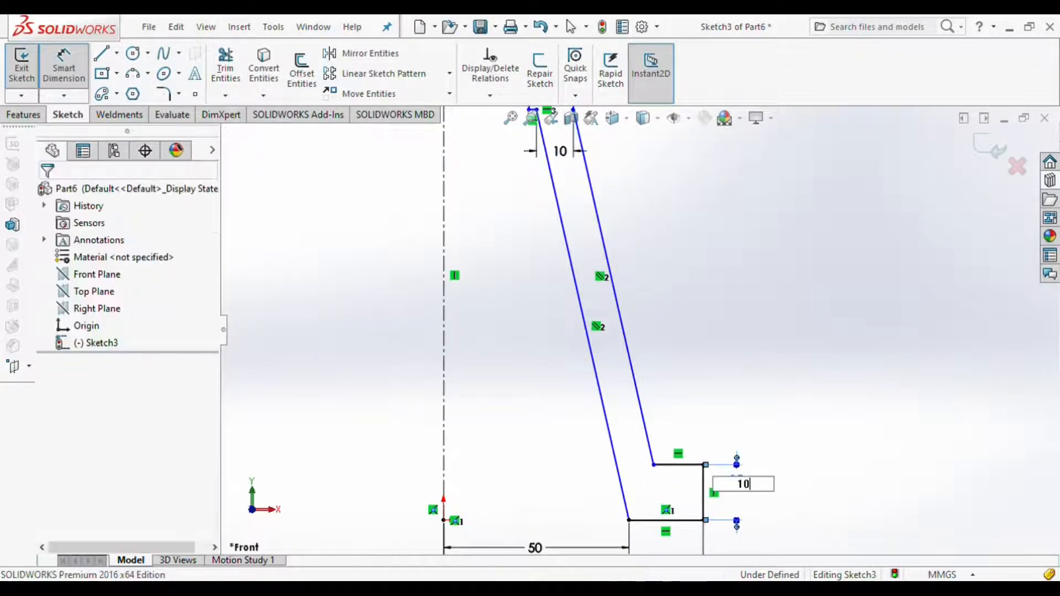
key(Return)
- Dimension the outer vertical edge of the collar to 40 mm
click(573, 248)
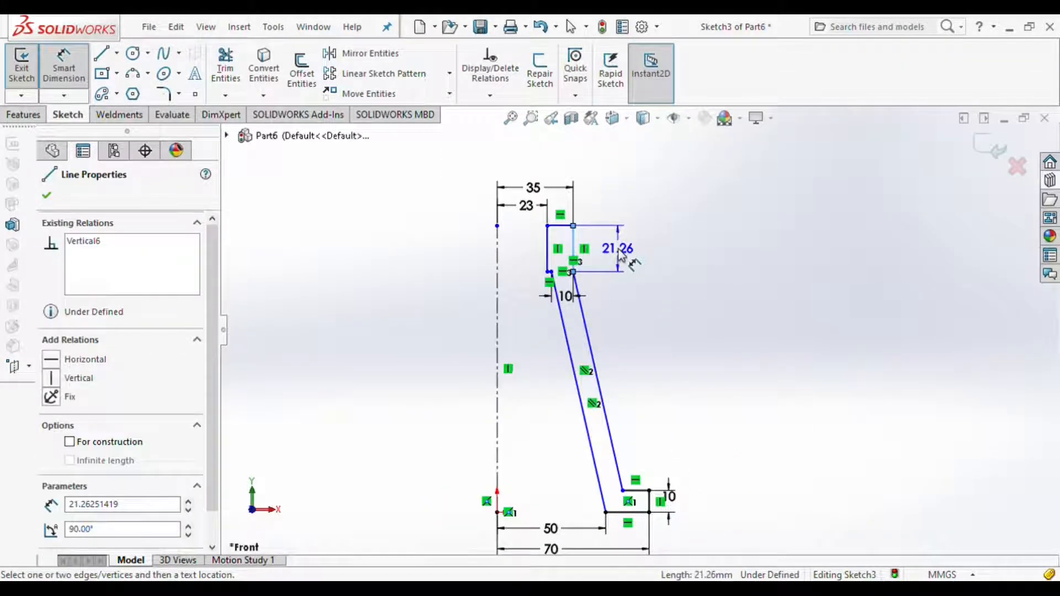
click(615, 249)
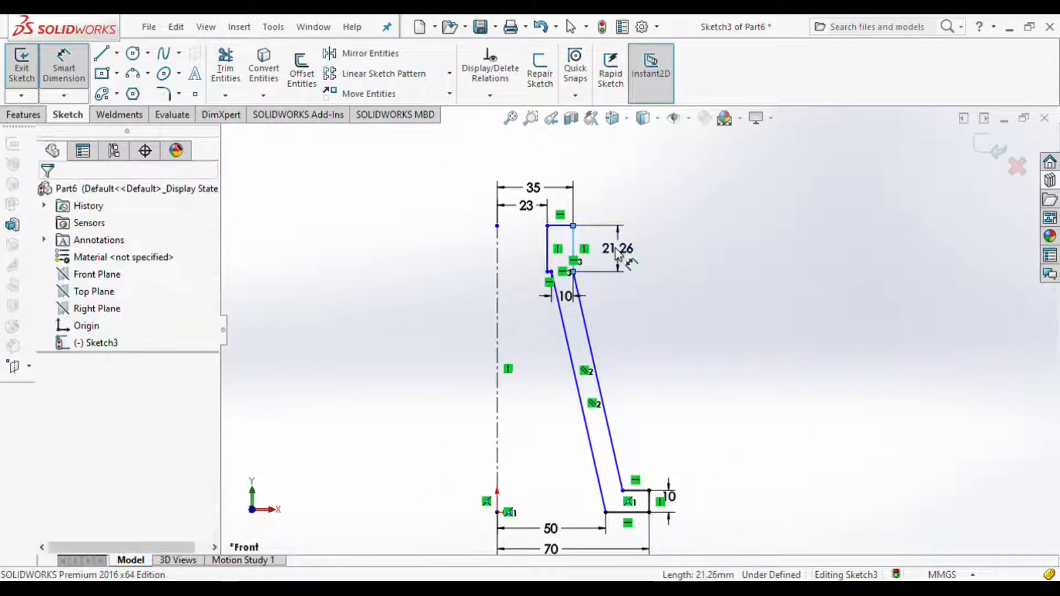
text(40)
key(Return)
- Dimension the profile's overall height between its top edge and base edge to 200 mm
click(561, 225)
click(628, 512)
click(724, 326)
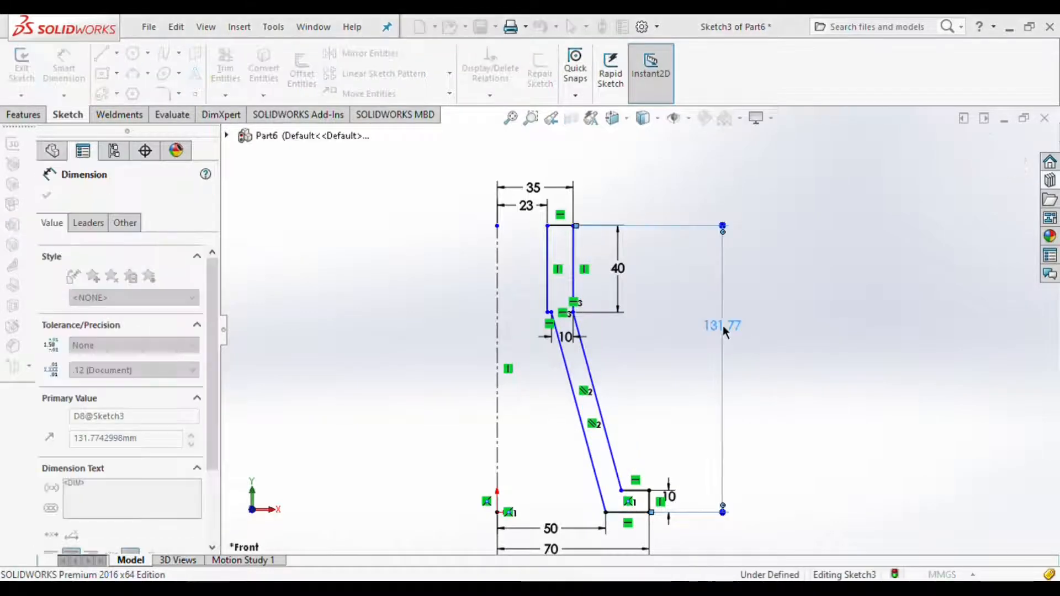
text(200)
key(Return)
scroll(640, 305, up, 2)
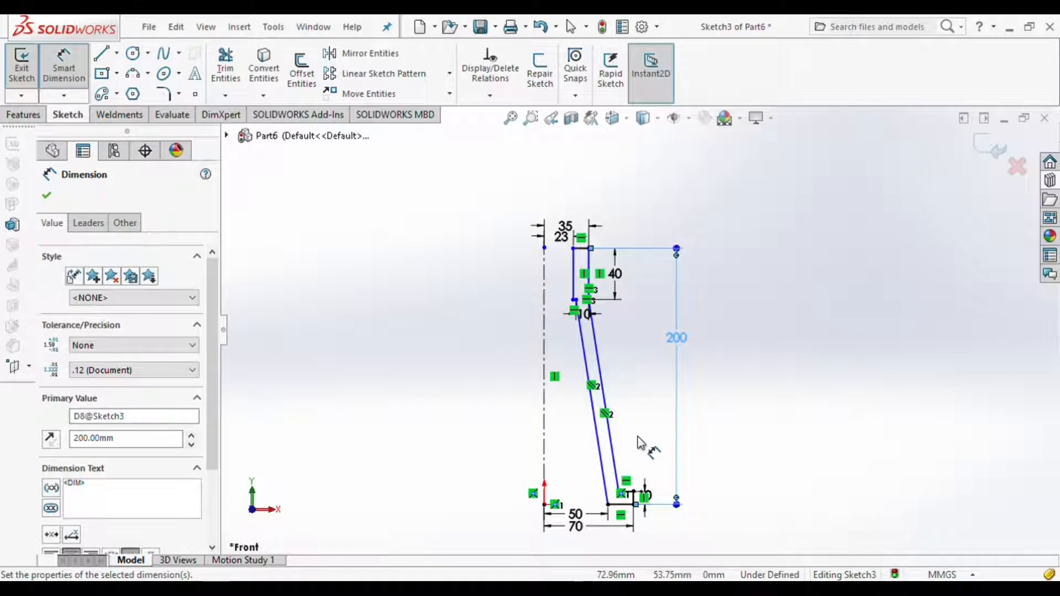
key(Escape)
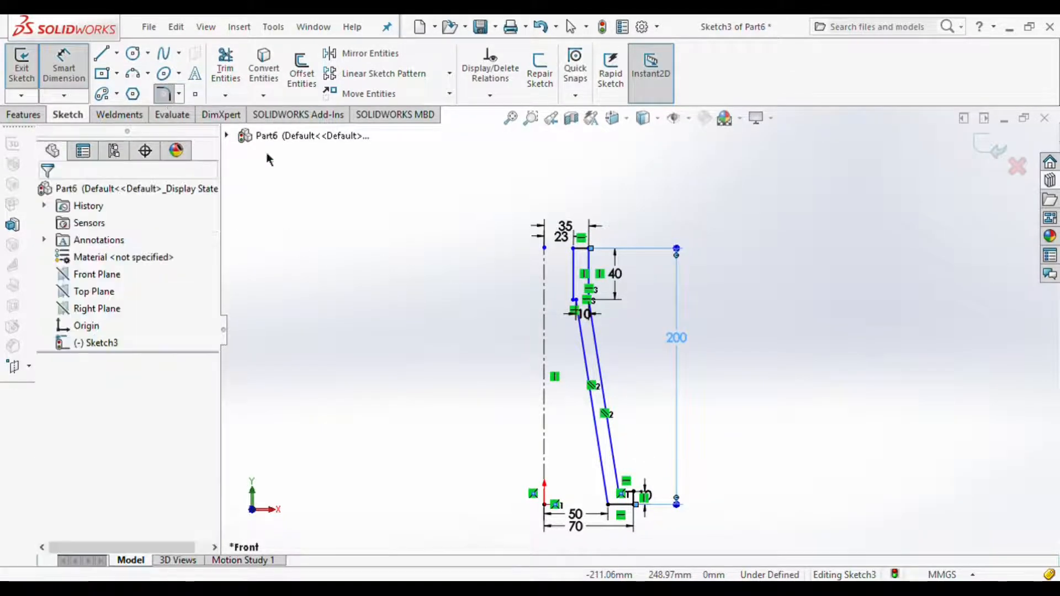
- Fillet the corner between the outer sloped line and the base flange with a 5 mm radius
scroll(622, 502, down, 5)
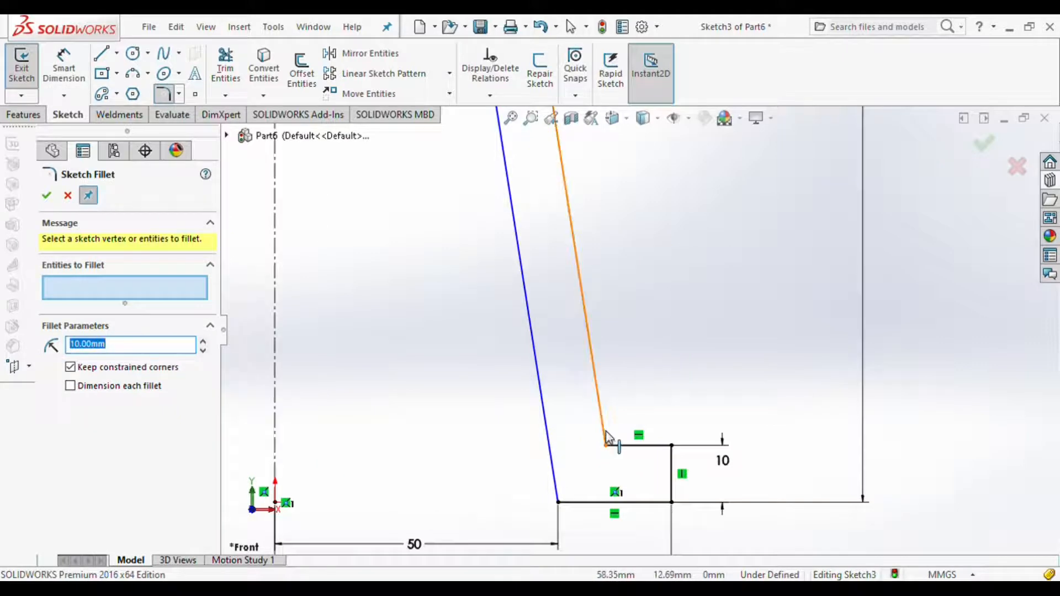
click(608, 439)
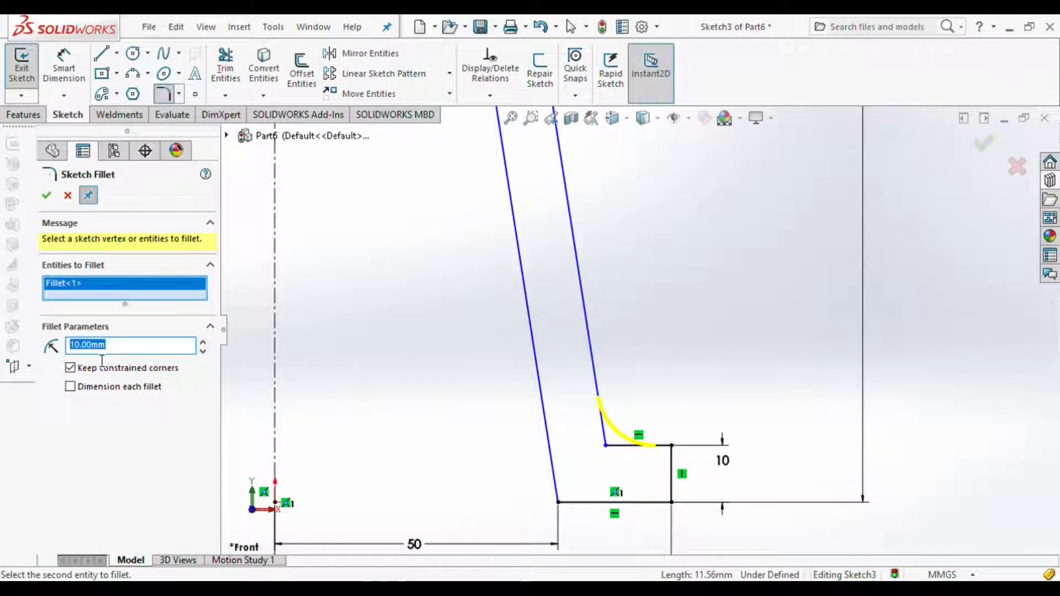
text(5)
click(46, 196)
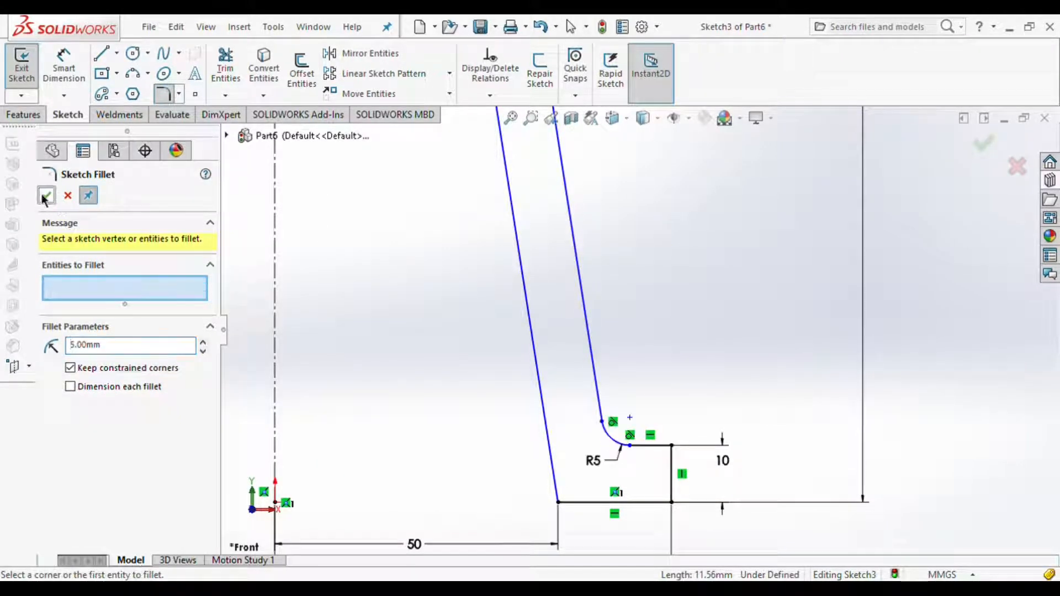
- Fillet the corner between the collar's short inner horizontal edge and the inner sloped line with a 1 mm radius
scroll(585, 177, up, 5)
scroll(613, 296, down, 8)
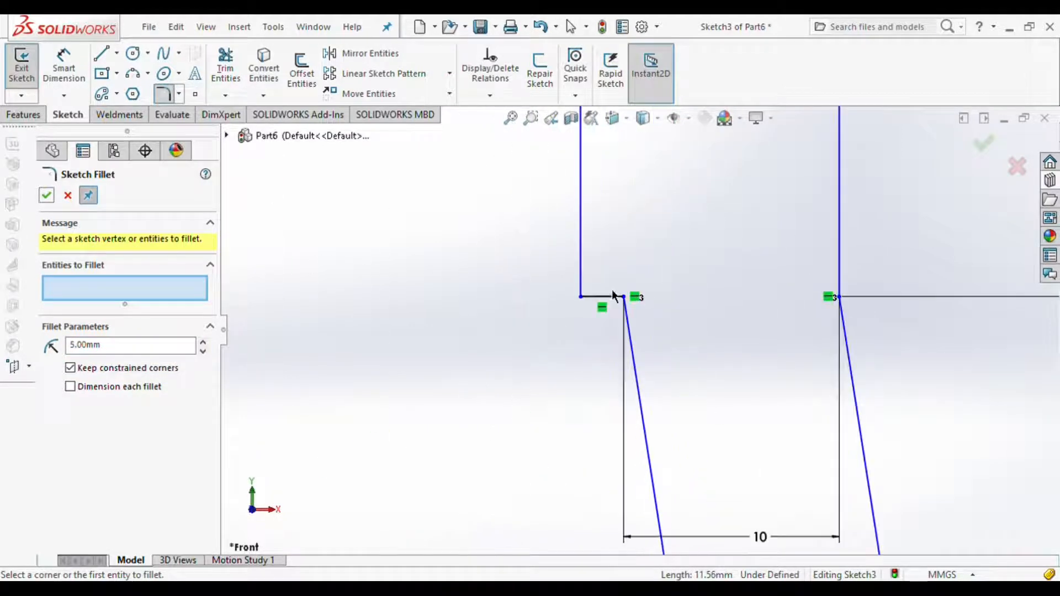
click(609, 298)
text(1)
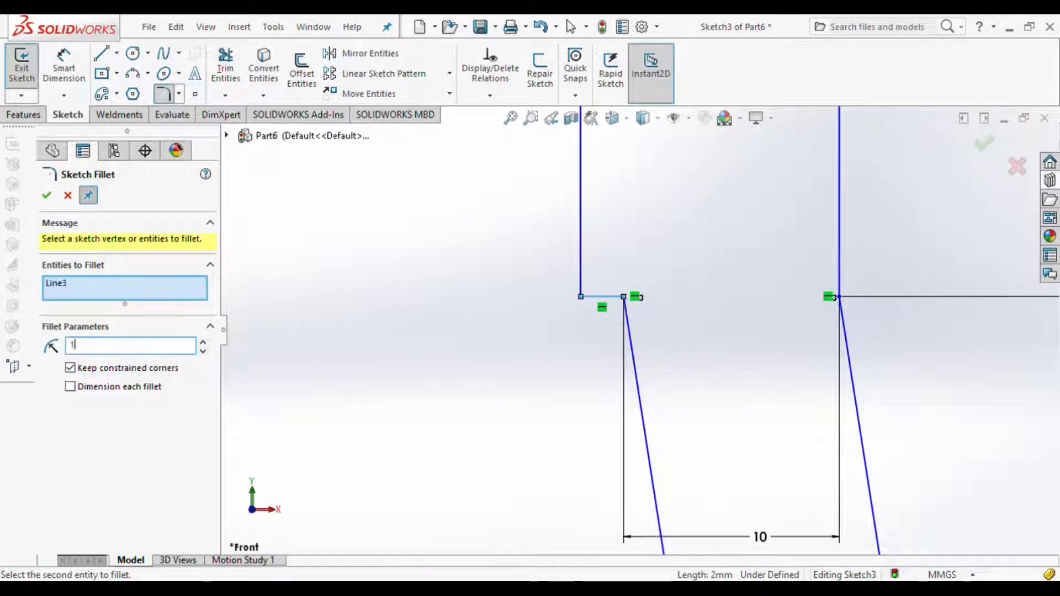
click(634, 359)
scroll(426, 279, up, 5)
key(Escape)
- Revolve the finished wall profile around the vertical centerline into a solid tapered body
scroll(601, 329, up, 1)
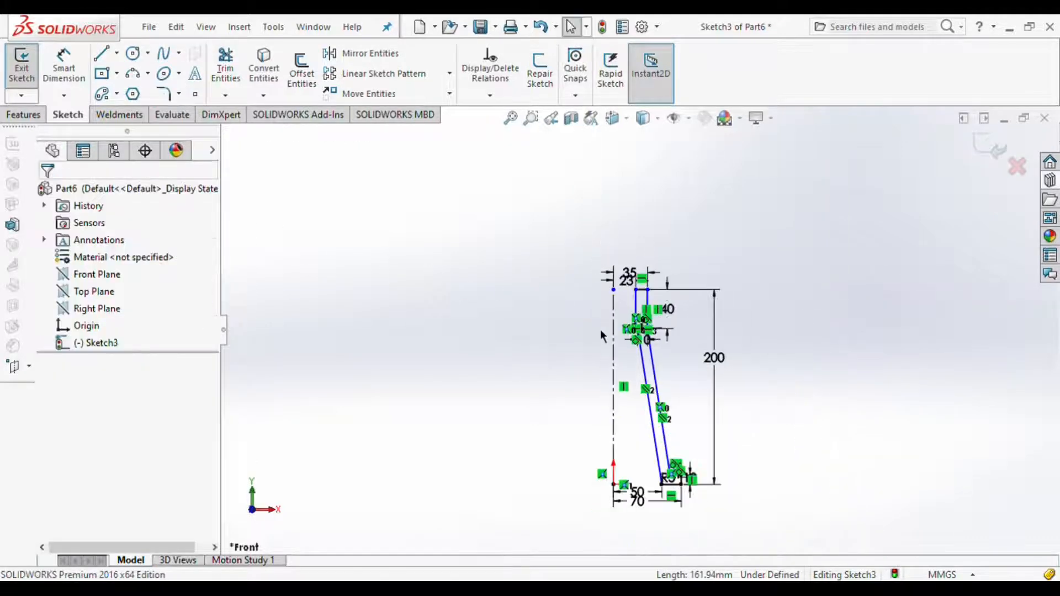
scroll(601, 329, down, 2)
click(22, 114)
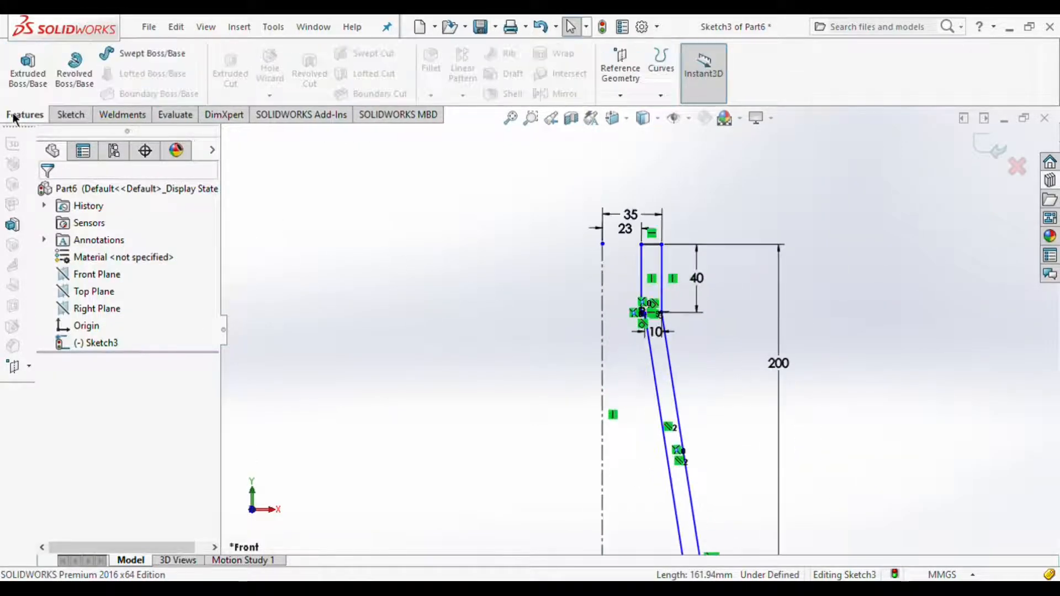
click(98, 82)
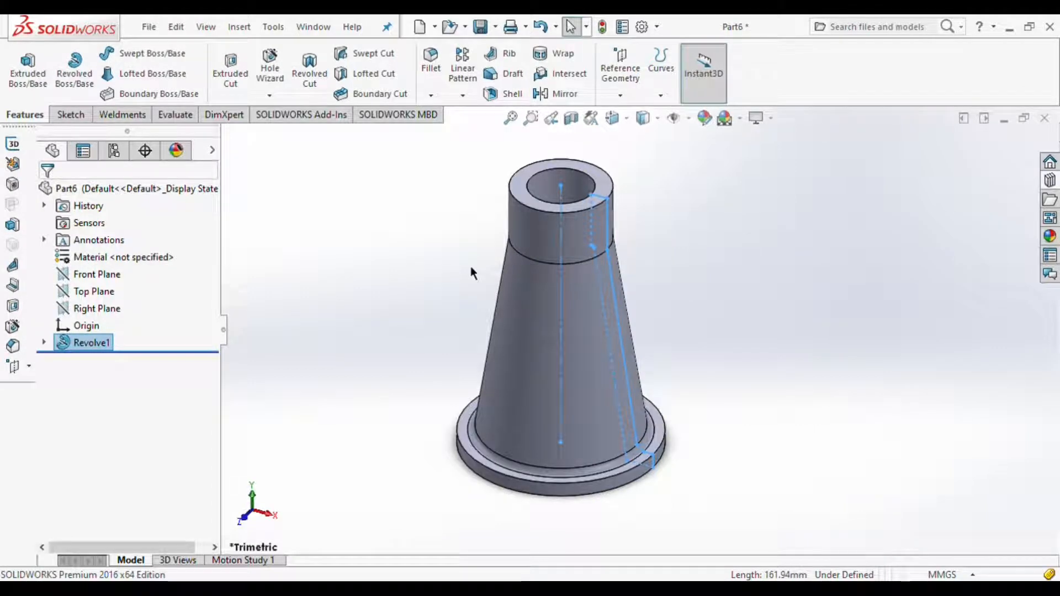
click(670, 219)
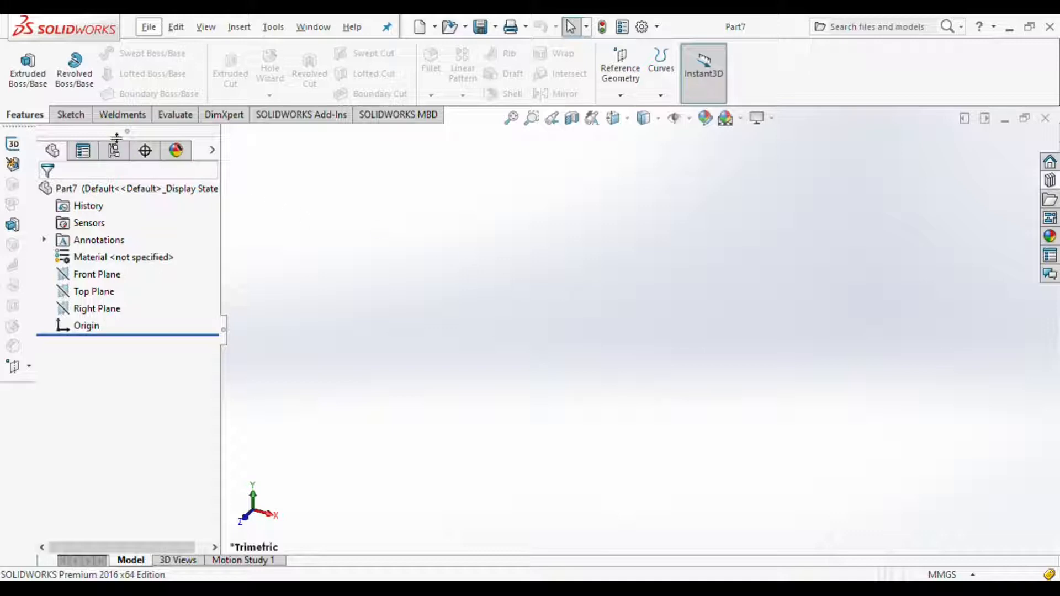
- In the new part, start a Front Plane sketch and draw a vertical centerline about 80 mm long up from the origin
click(83, 115)
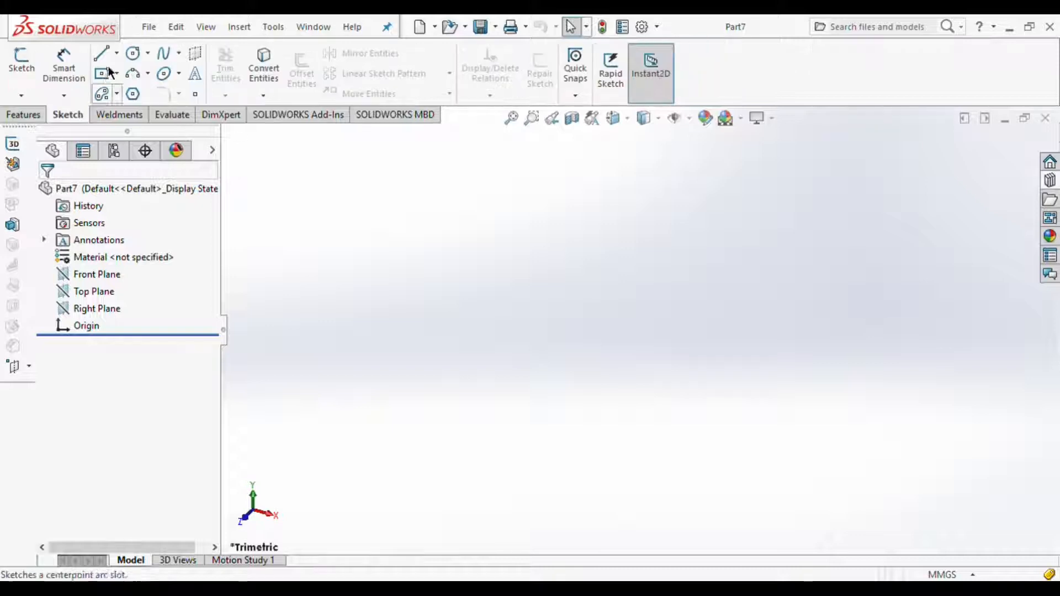
click(102, 53)
click(640, 332)
drag(647, 338, 648, 170)
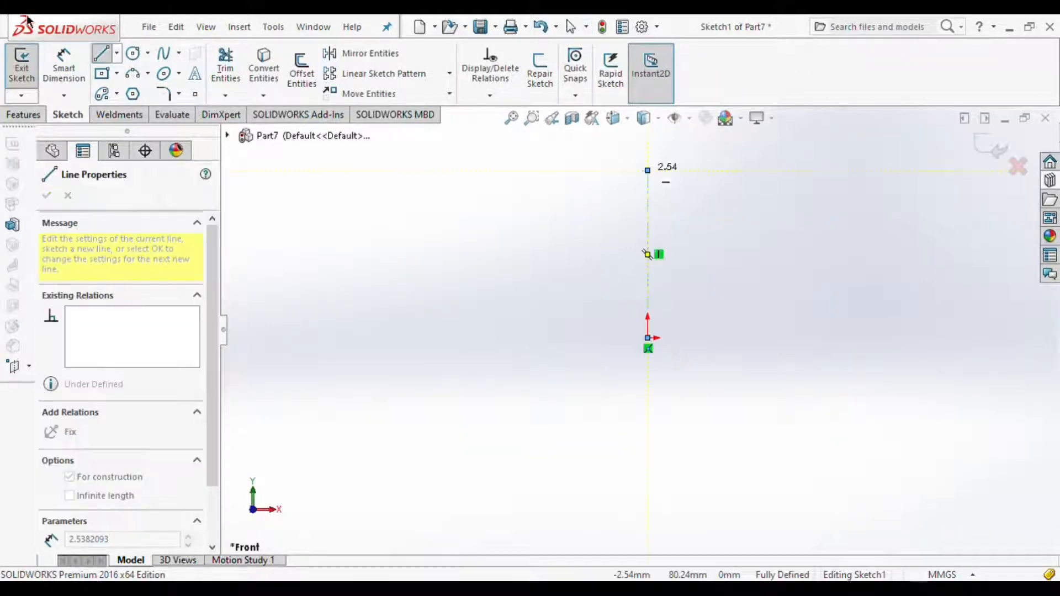
- Sketch a closed stepped profile about 80 mm tall beside the centerline, with a narrow lower wall and a flange extending outward at its top
click(98, 56)
click(690, 170)
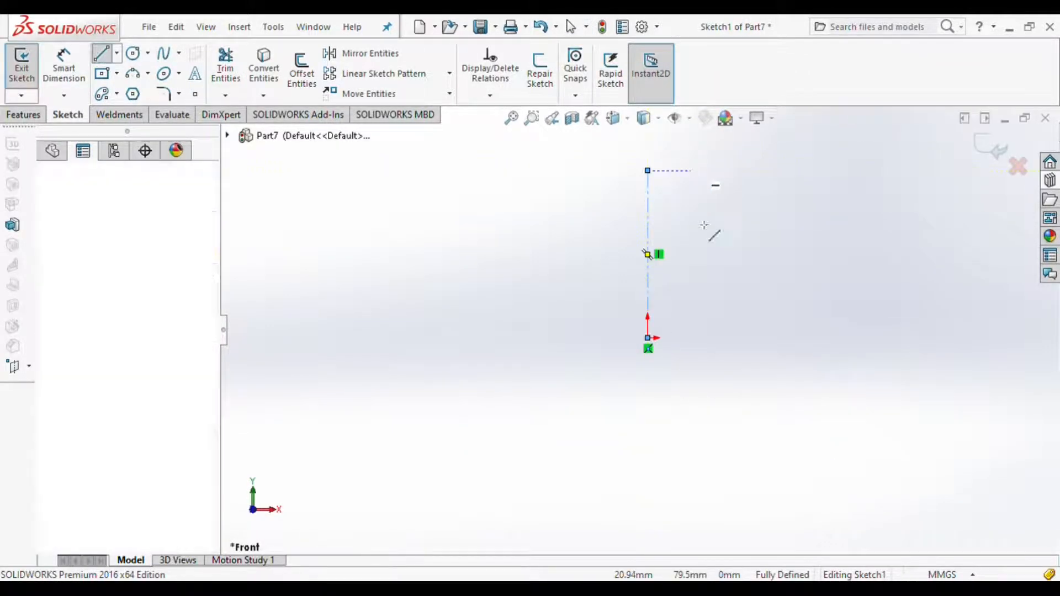
click(691, 338)
click(746, 338)
click(745, 210)
click(801, 210)
click(801, 164)
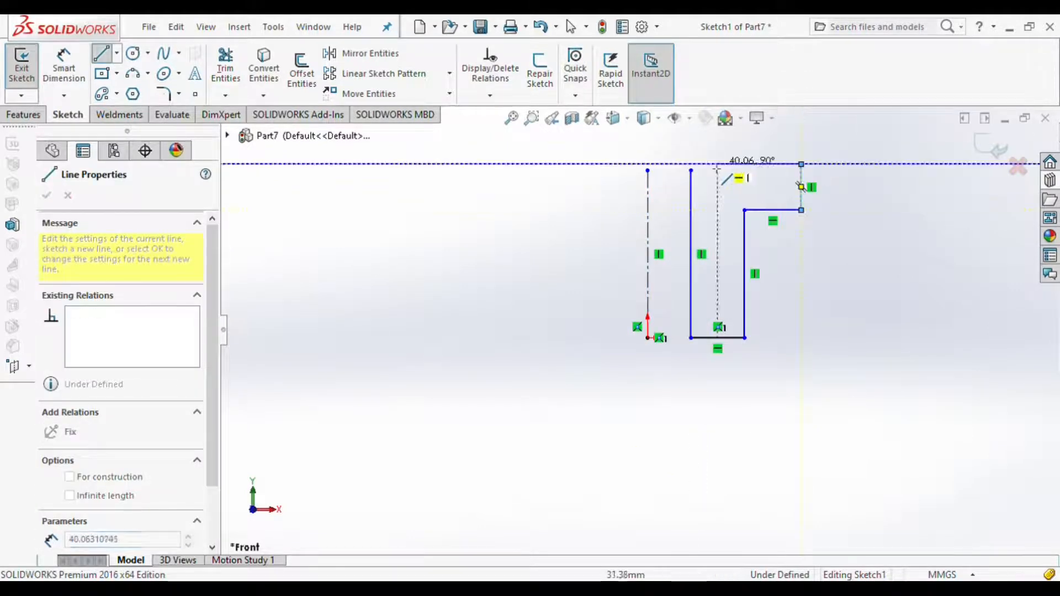
click(691, 170)
scroll(804, 140, down, 3)
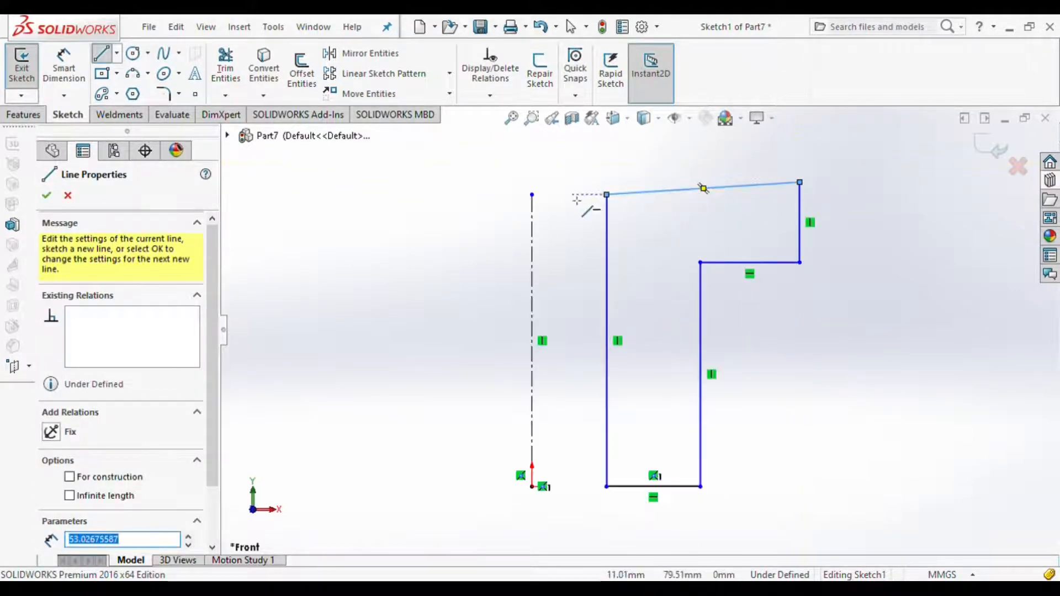
key(Escape)
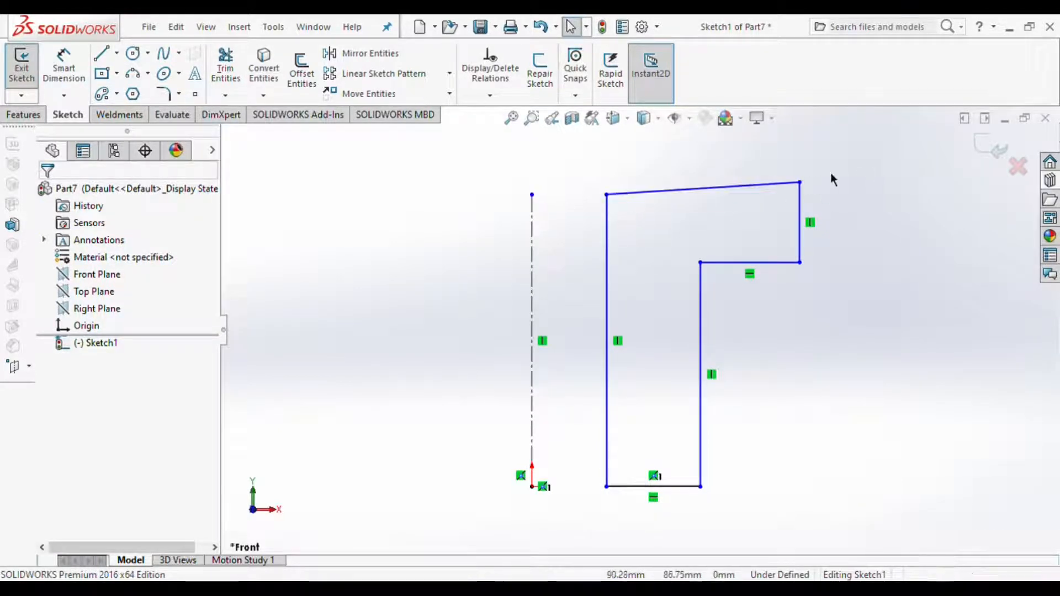
- Make the centerline's upper endpoint and both upper corners of the profile horizontal with each other
click(532, 194)
ctrl+click(607, 195)
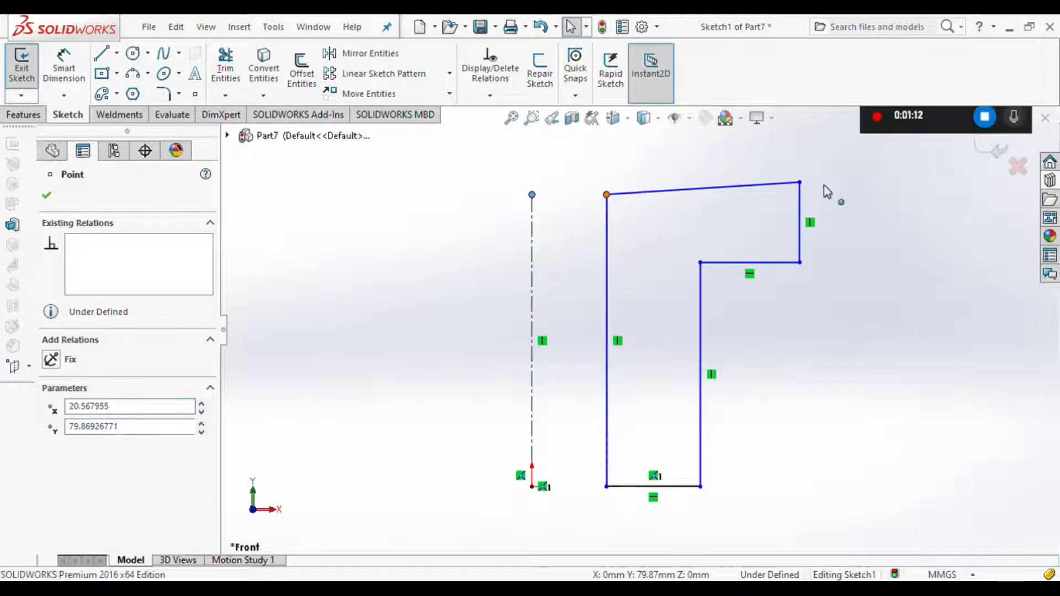
ctrl+click(799, 182)
click(90, 448)
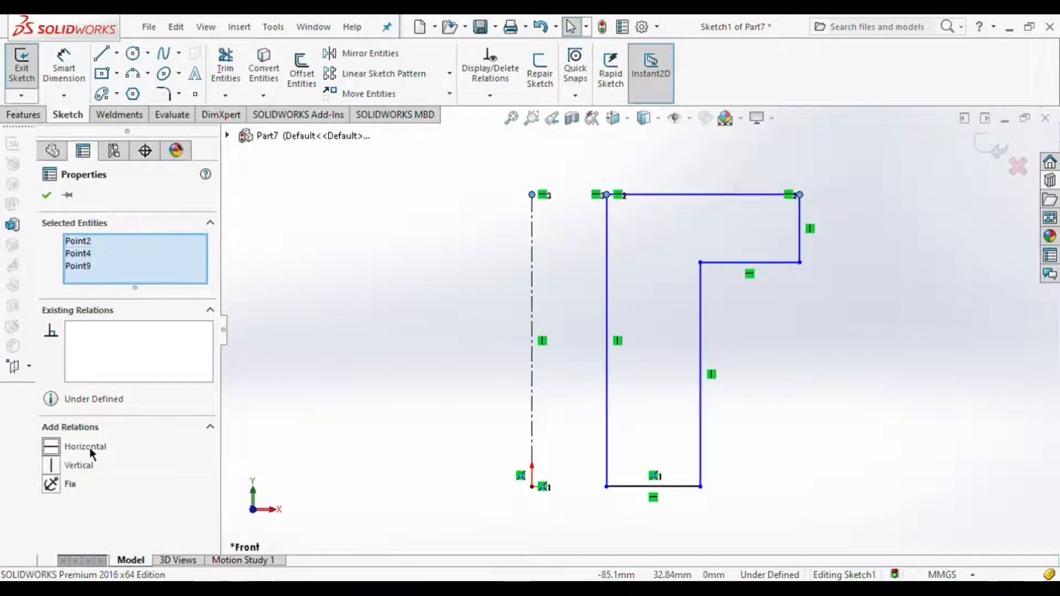
click(648, 352)
- Dimension the lower wall's outer bottom corner 25 mm from the origin
scroll(648, 351, up, 2)
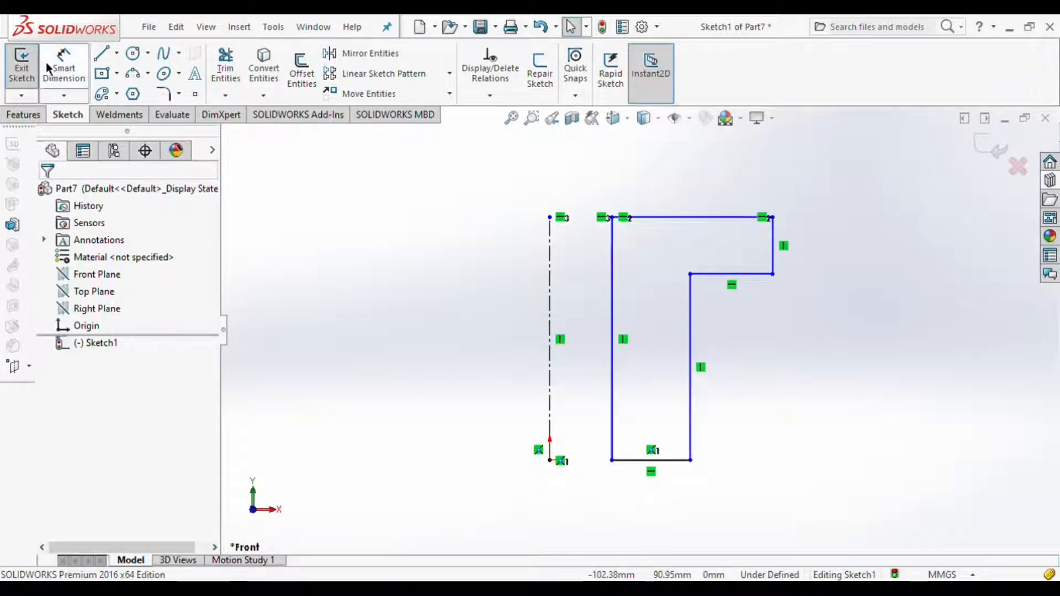
click(63, 64)
click(690, 460)
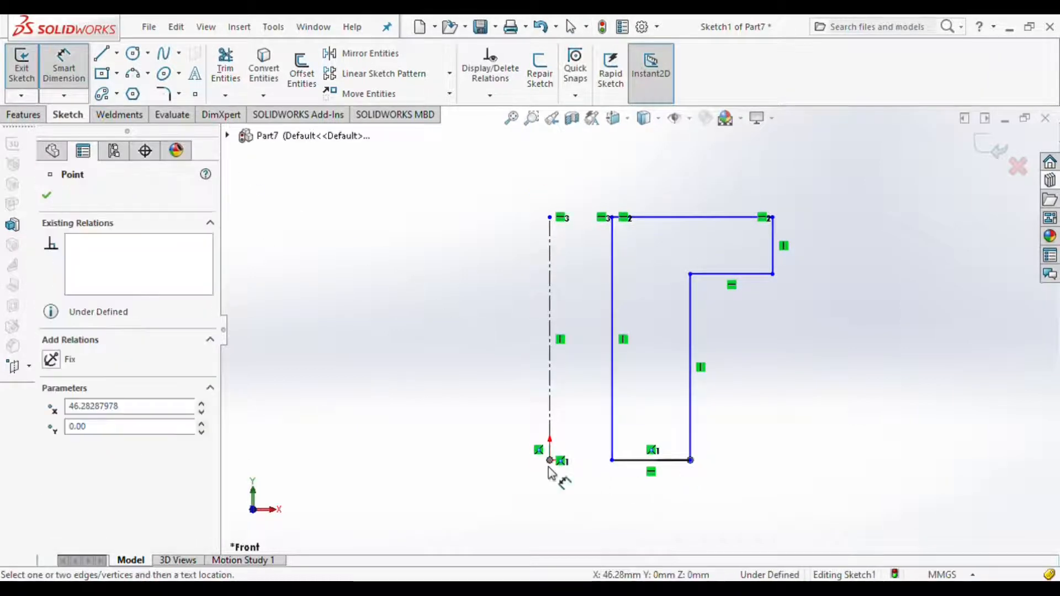
click(549, 462)
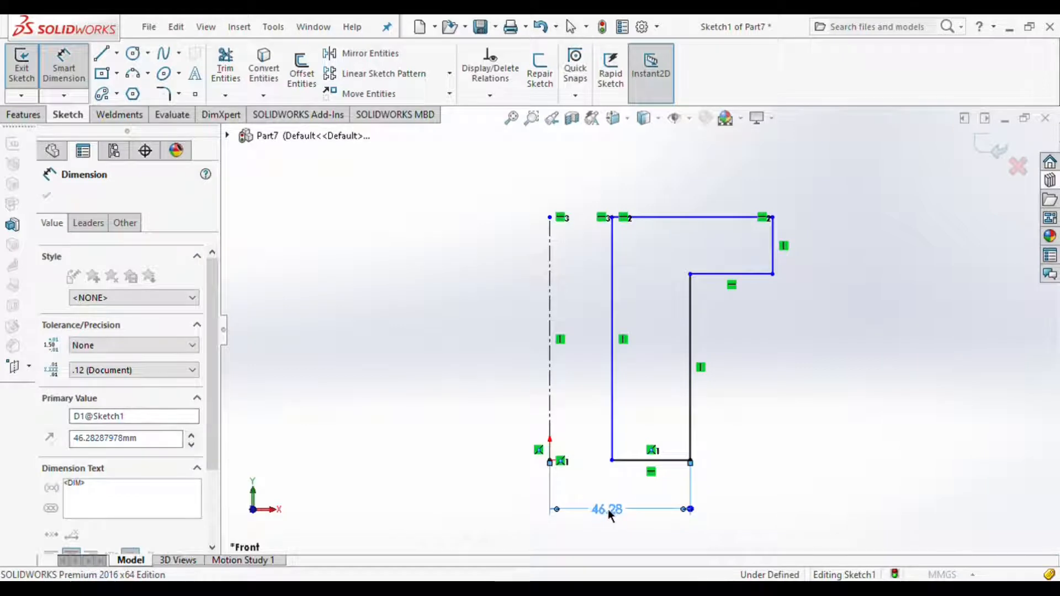
click(608, 509)
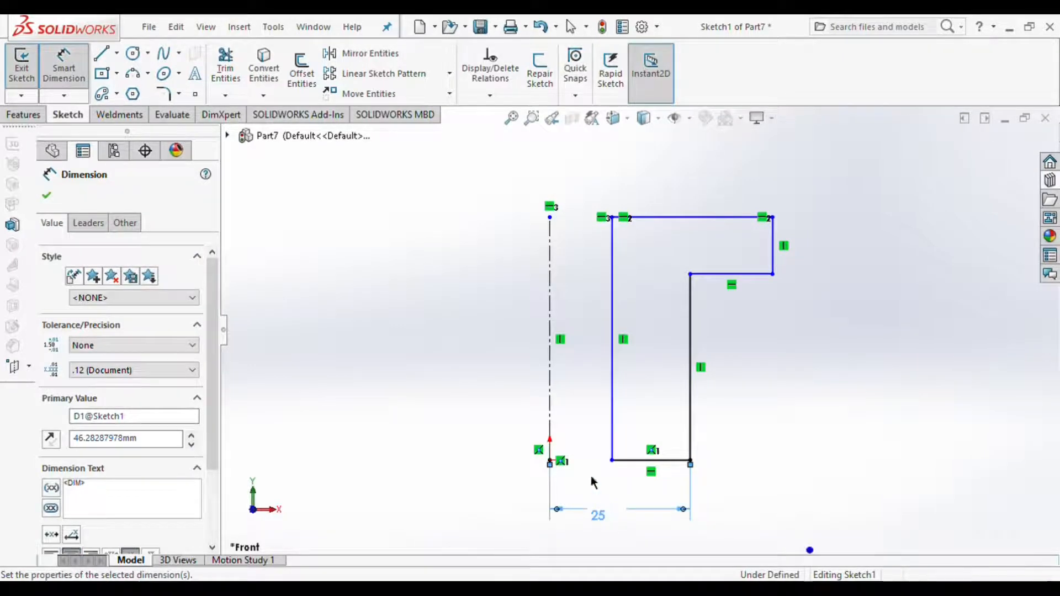
- Dimension the profile's inner bottom corner 20 mm from the origin
click(612, 460)
click(585, 477)
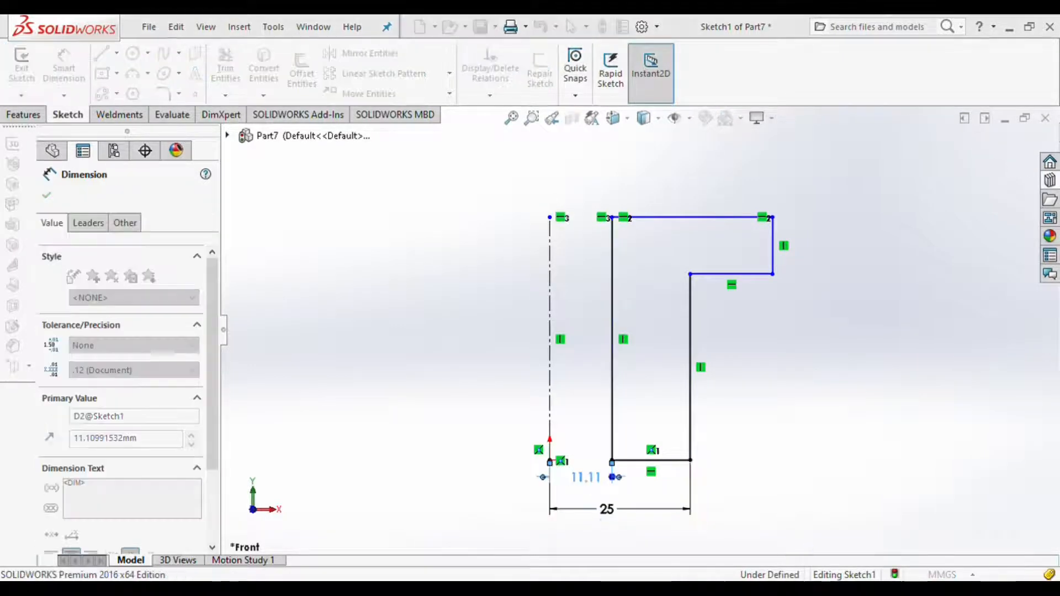
text(20)
key(Return)
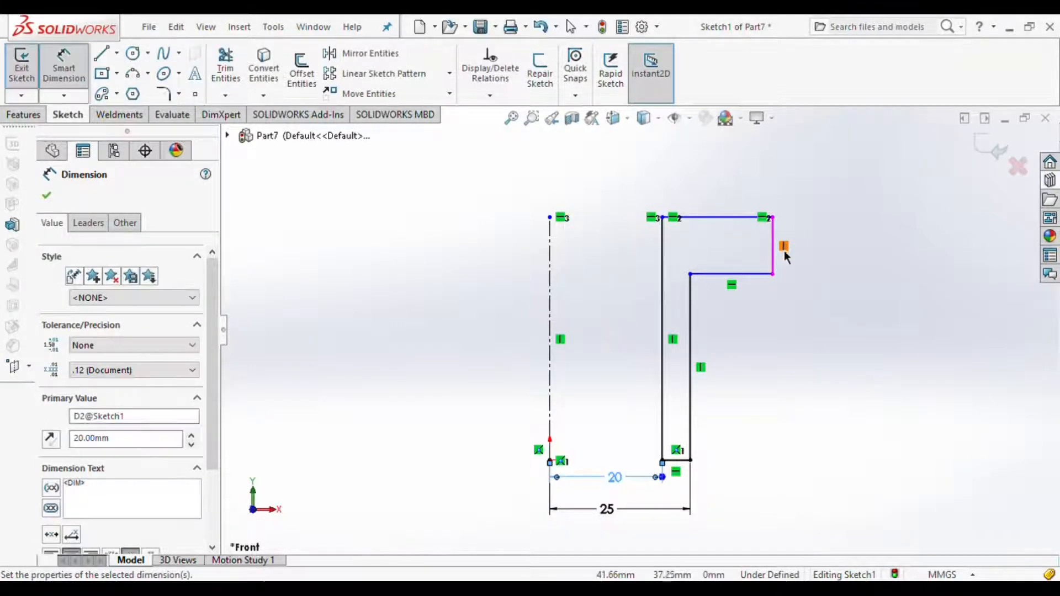
- Dimension the flange's outer vertical edge to 20 mm and its upper outer corner 45 mm from the centerline's upper endpoint
click(774, 247)
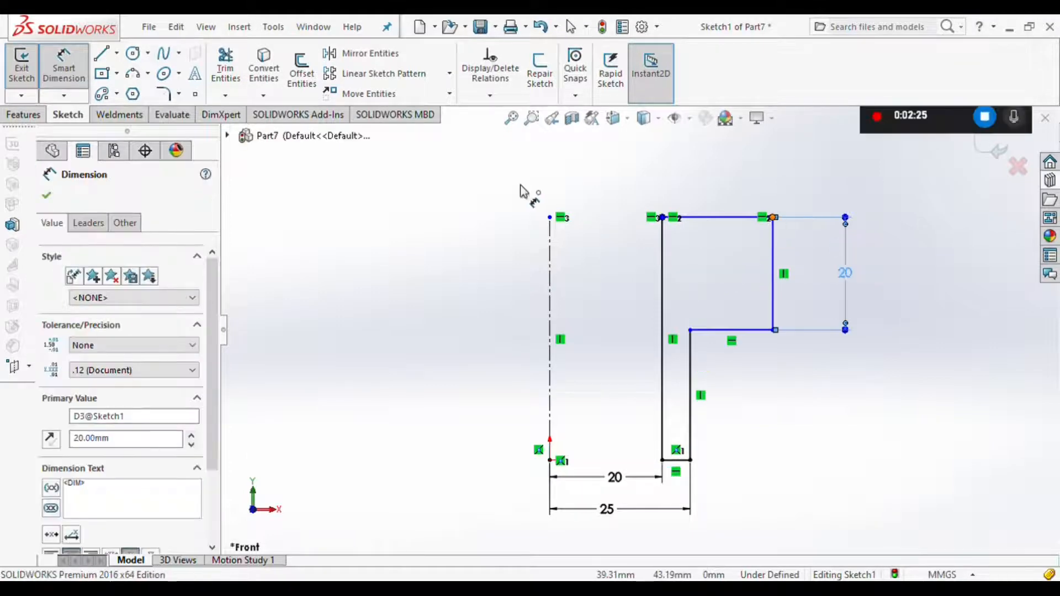
click(551, 217)
click(773, 217)
click(660, 169)
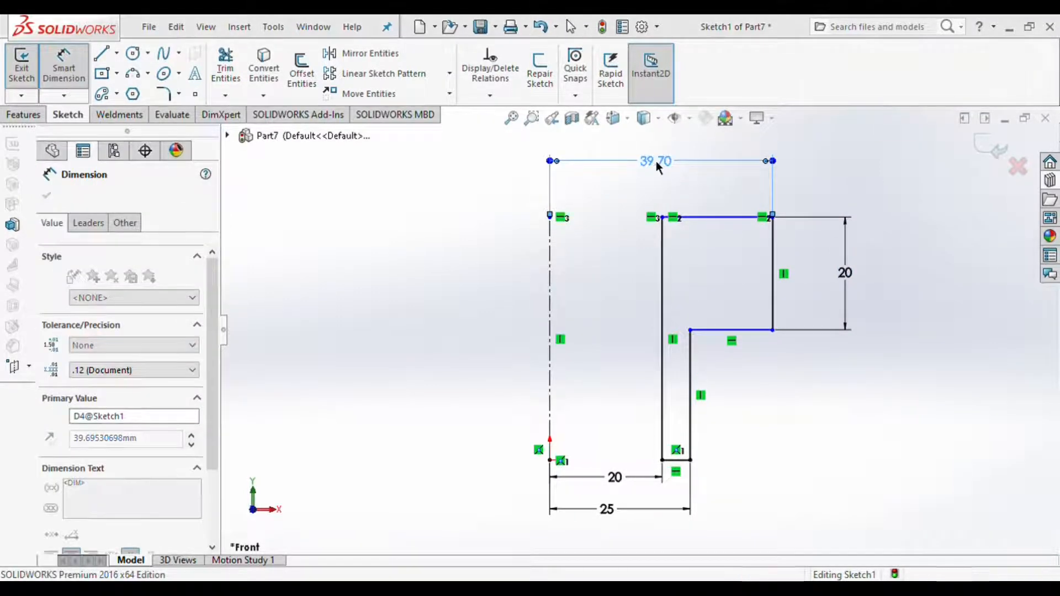
text(45)
key(Return)
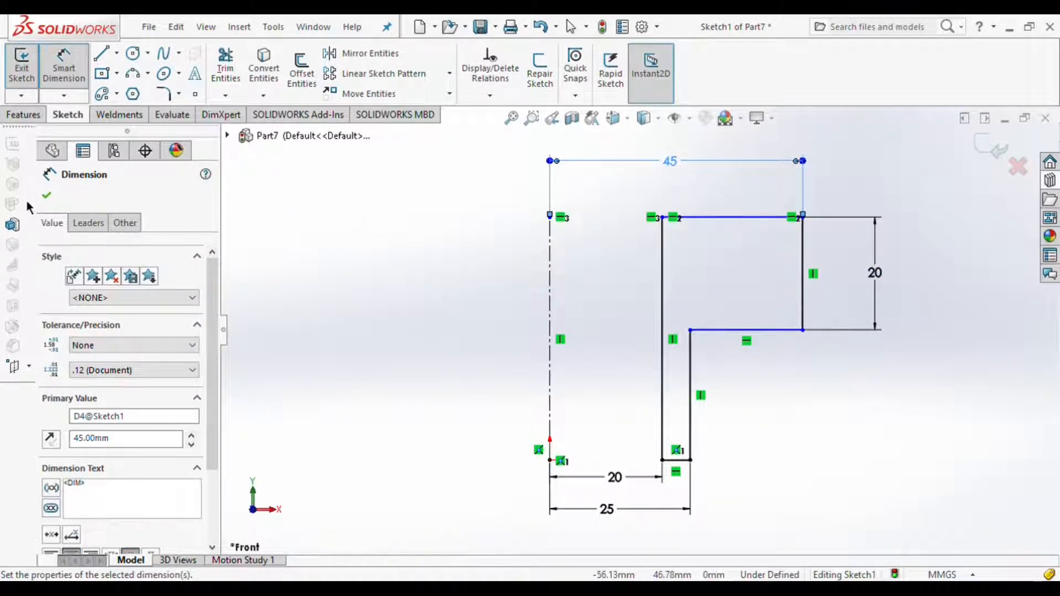
click(45, 197)
- Revolve the stepped profile around the centerline into a flanged bushing
click(23, 114)
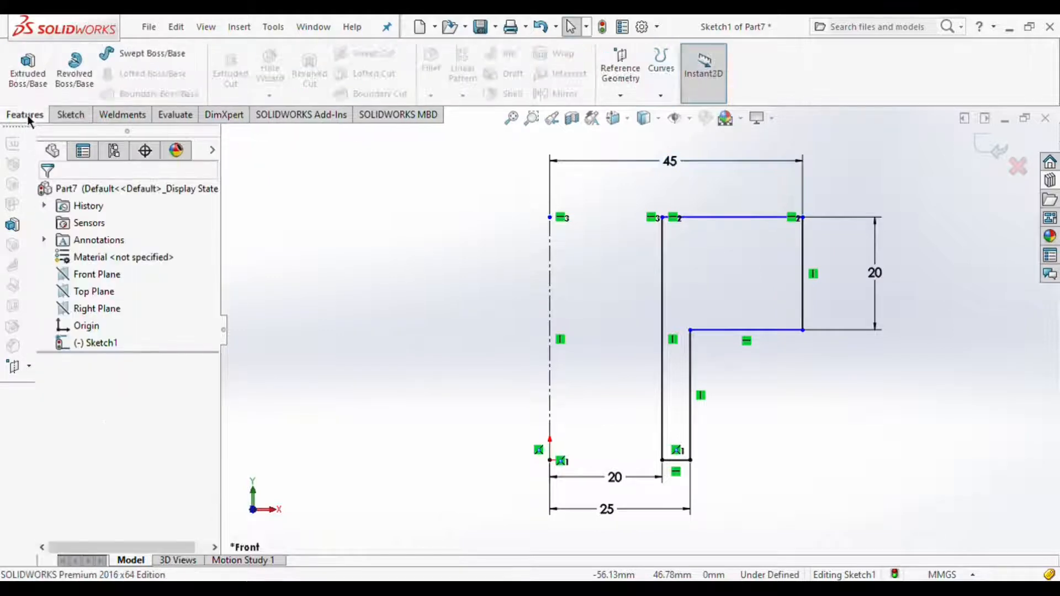
click(67, 78)
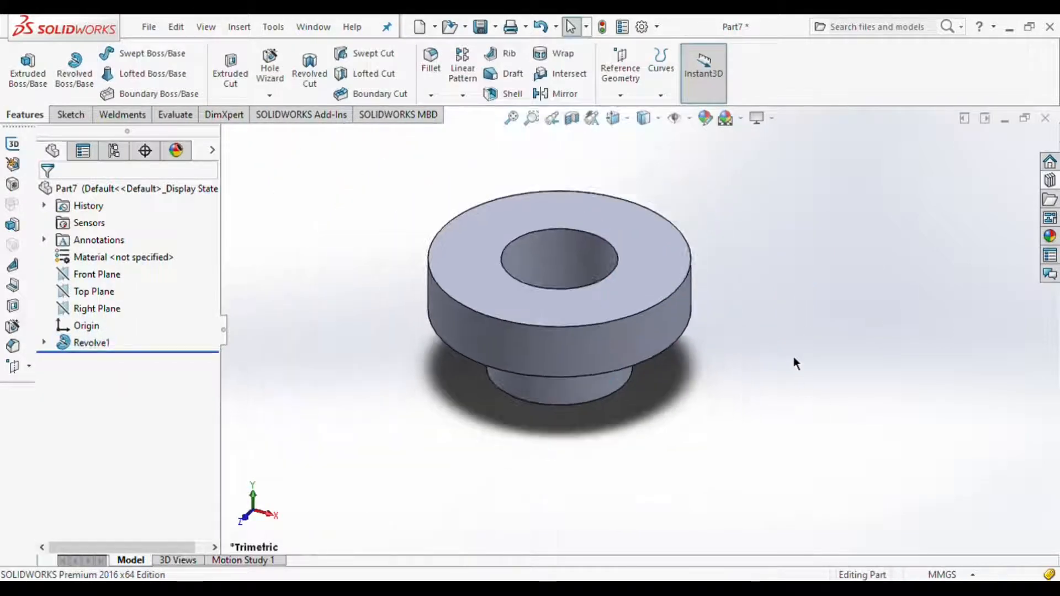
scroll(627, 277, down, 2)
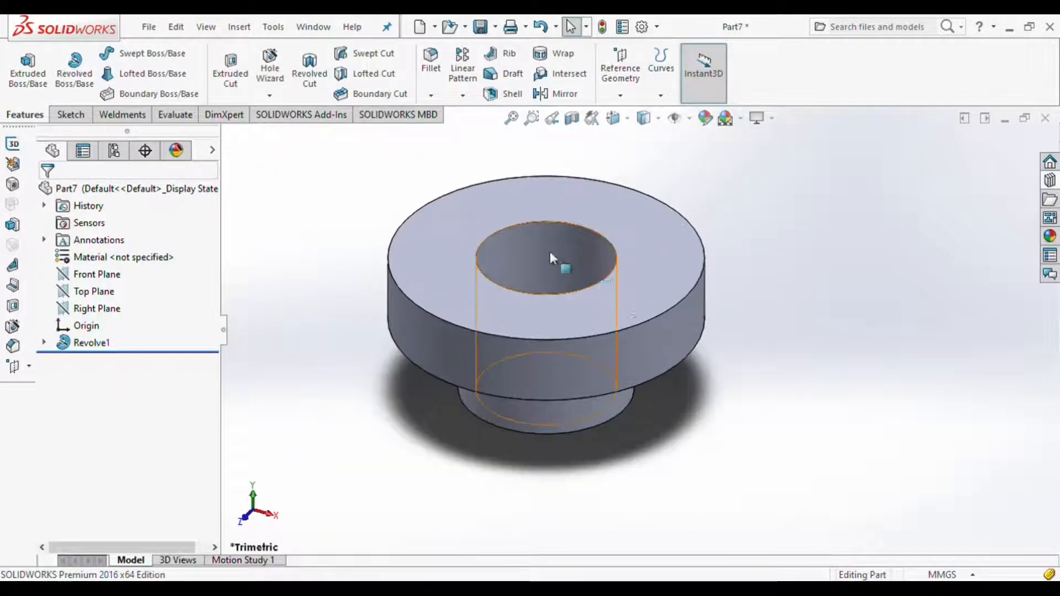
- Start a Thread feature on the bore's upper circular edge, ending up to the bottom face of the lower hub
click(270, 96)
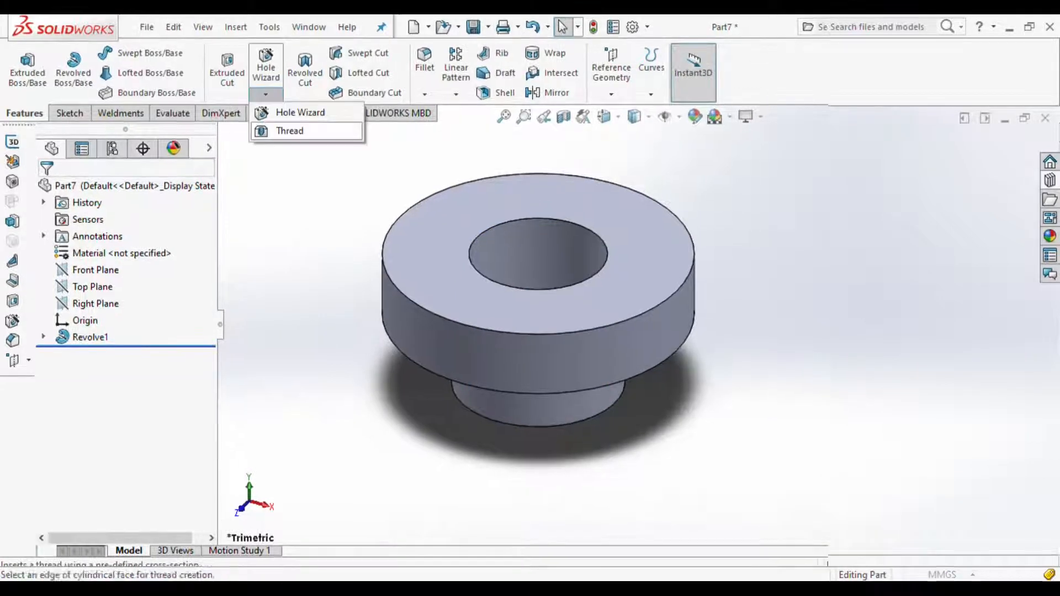
click(313, 130)
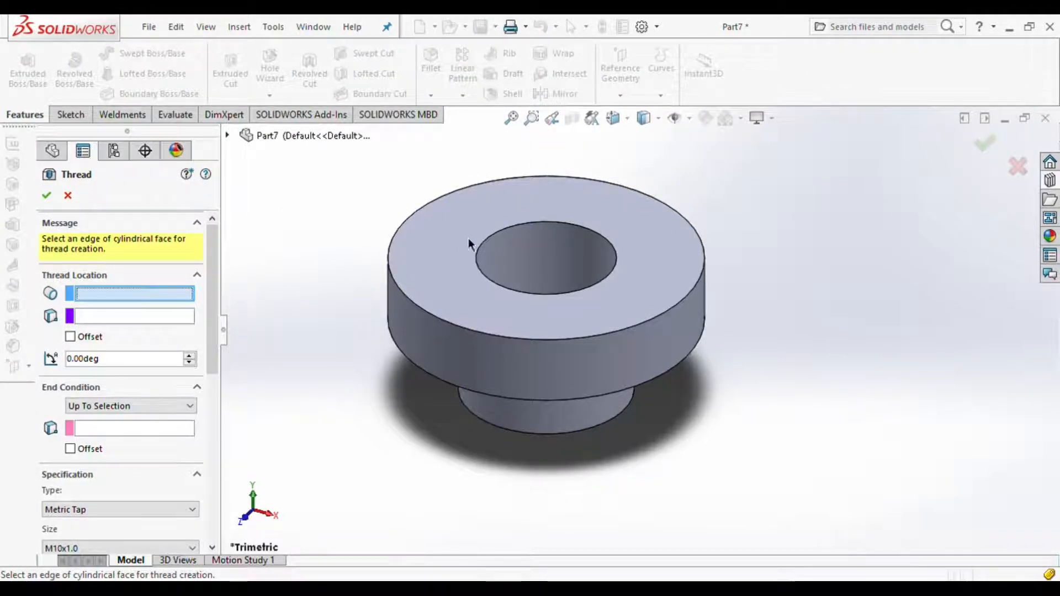
click(492, 238)
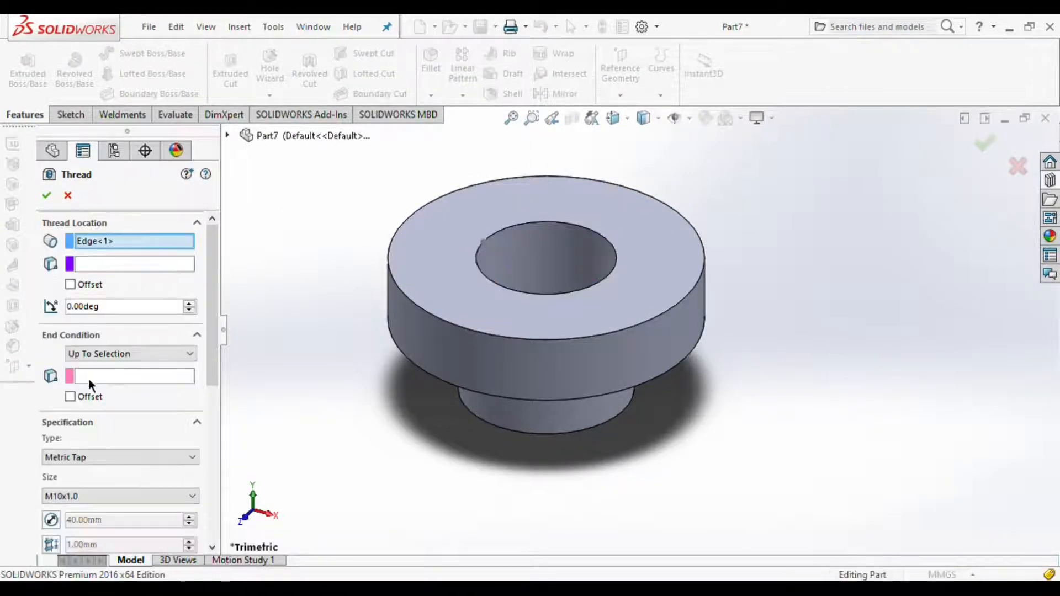
click(106, 377)
key(Up)
key(Up)
key(Up)
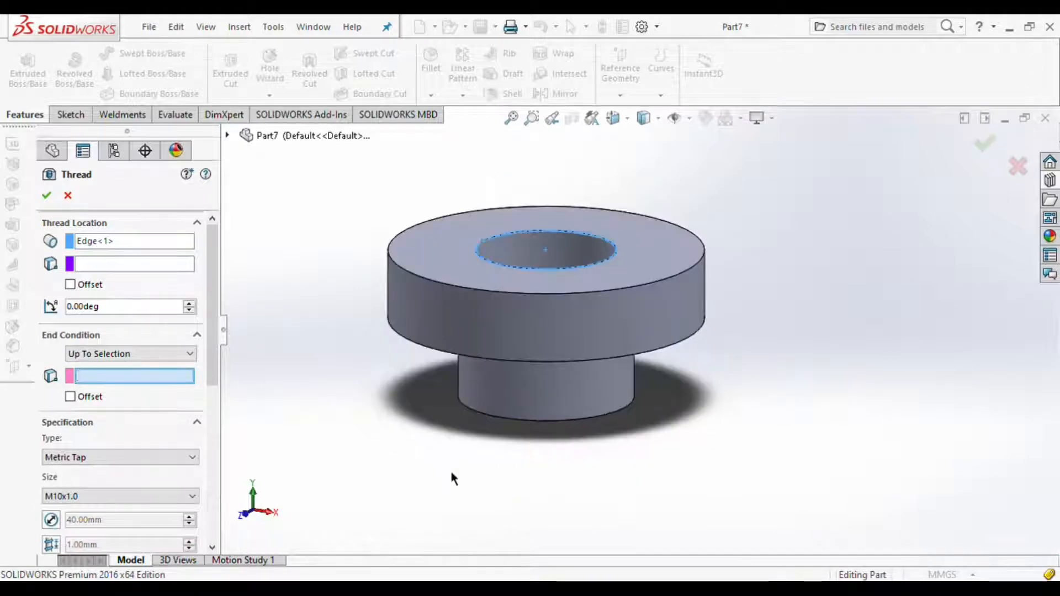
click(474, 399)
- Override the pitch of the M10x1.0 Metric Tap thread, create it as a cut thread in the bore and inspect the result
drag(214, 362, 220, 399)
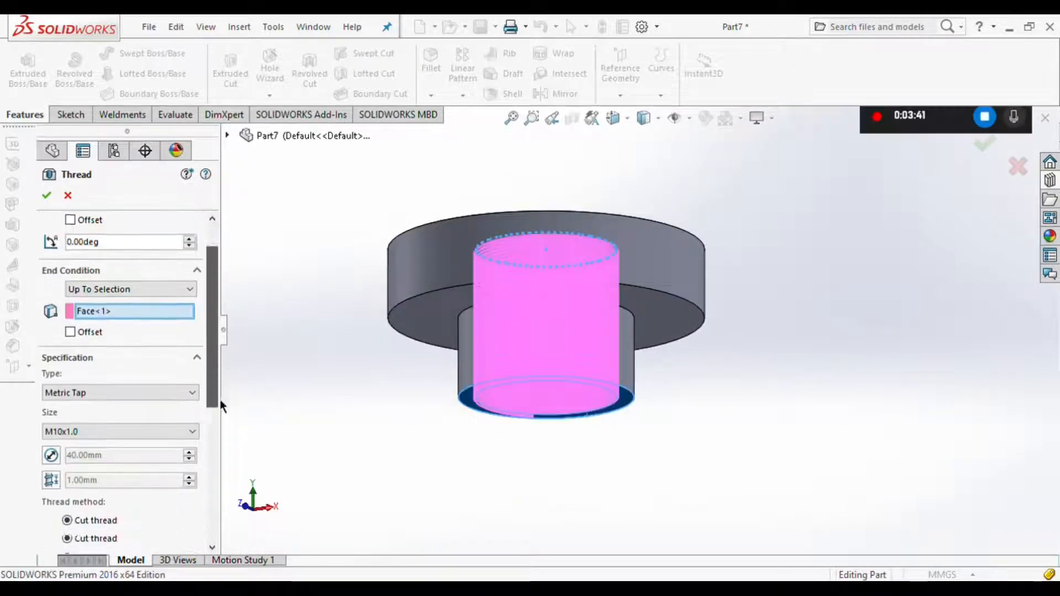
click(54, 419)
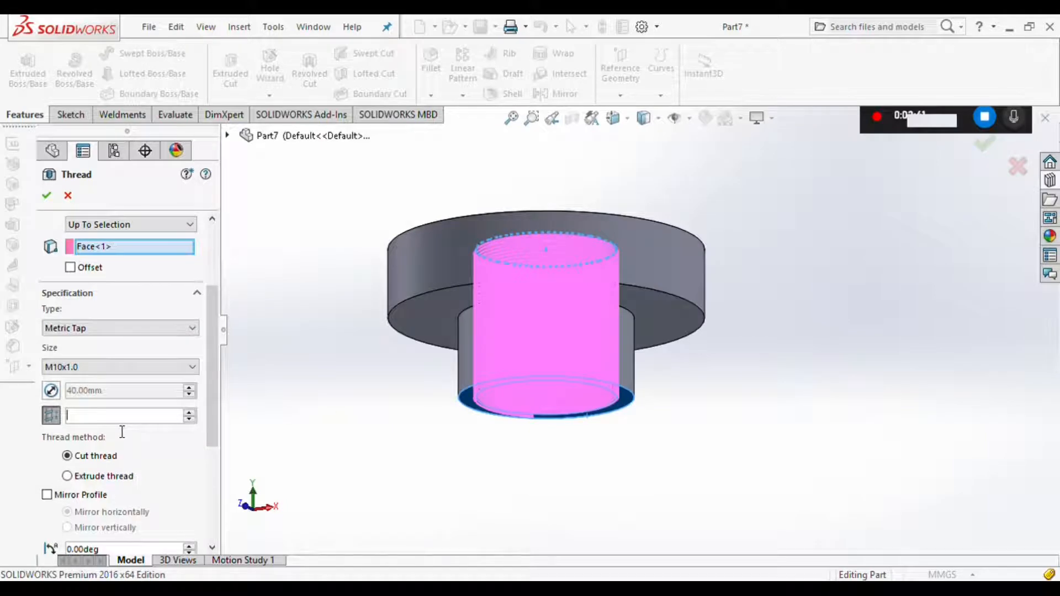
click(47, 196)
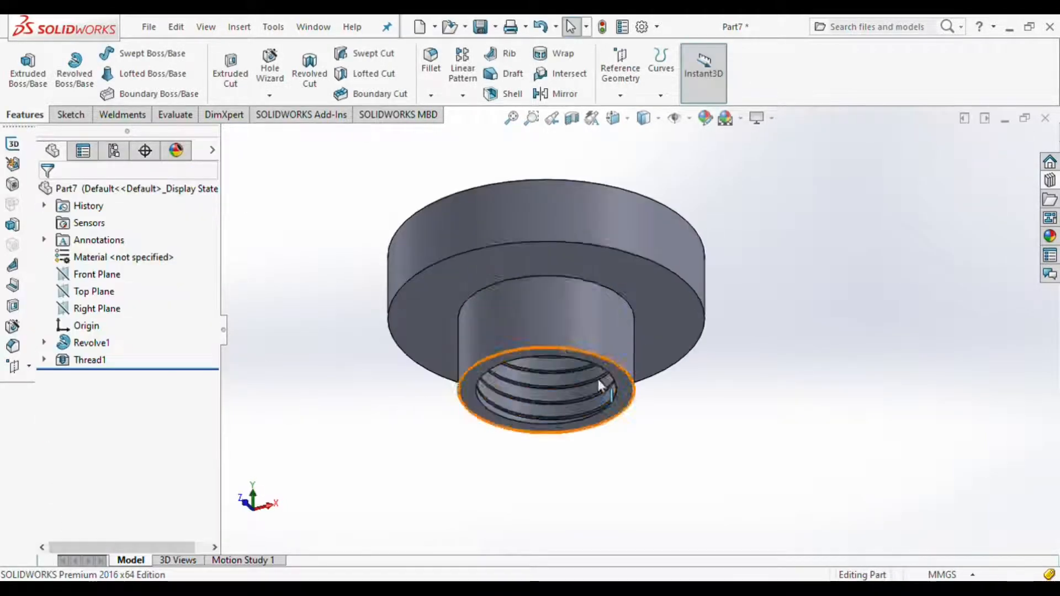
scroll(598, 379, down, 4)
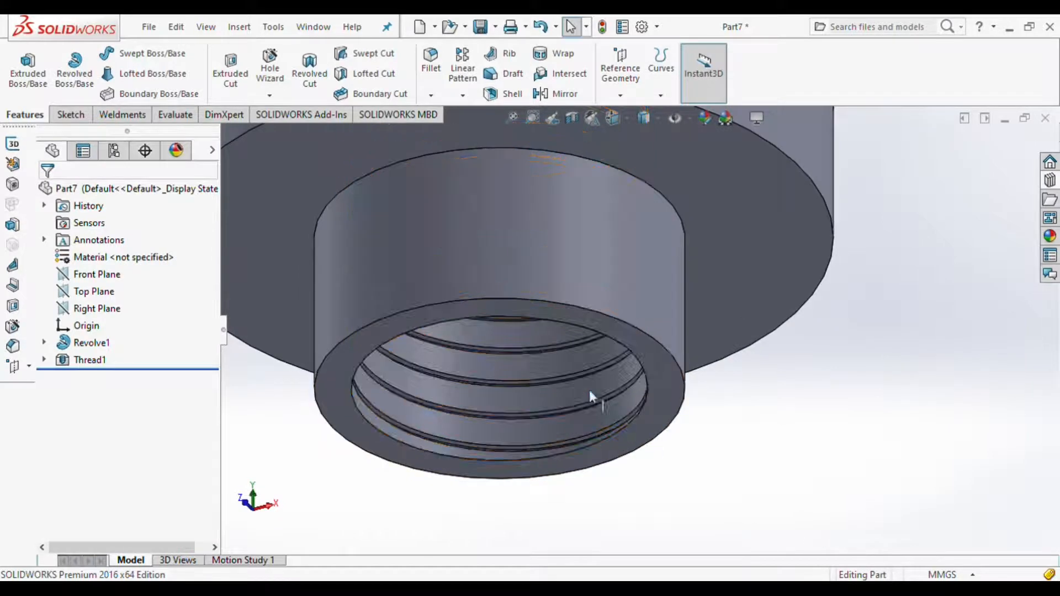
key(ctrl+7)
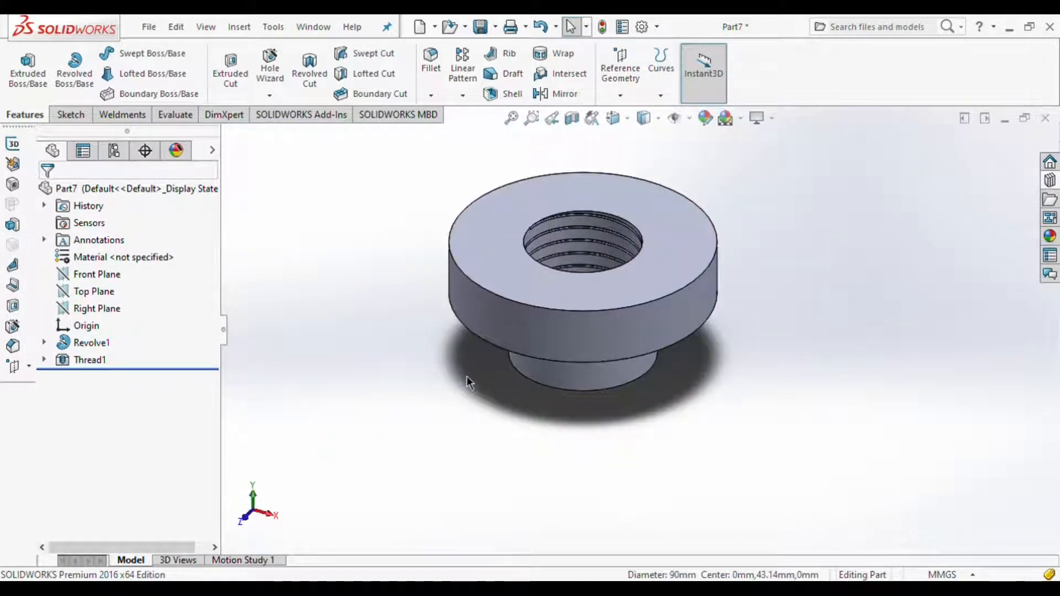
- Fillet the flange's upper and lower outer edges with a 10 mm radius and save the part
click(431, 60)
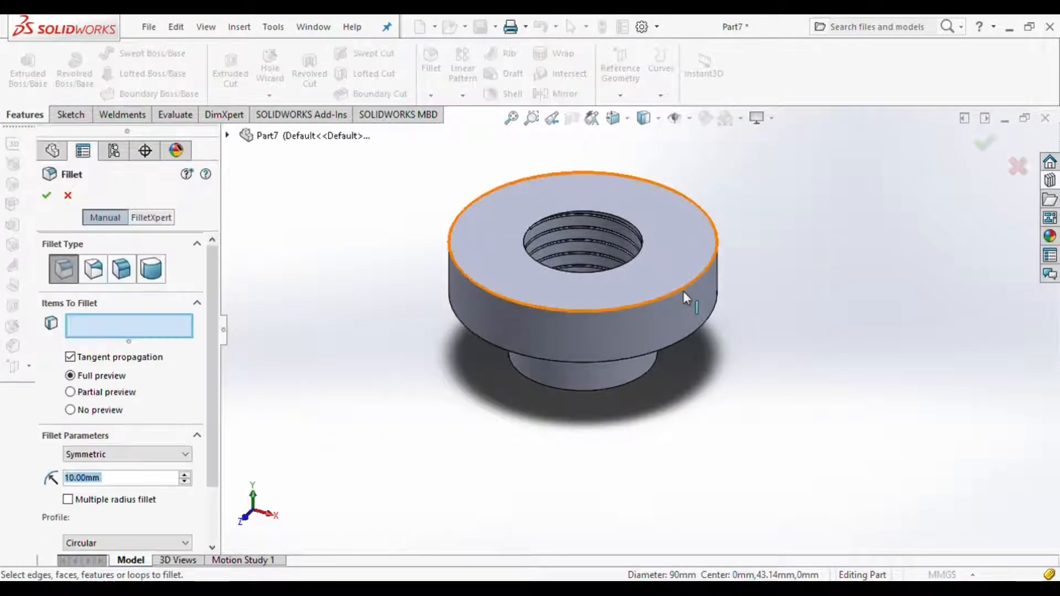
click(684, 290)
click(691, 337)
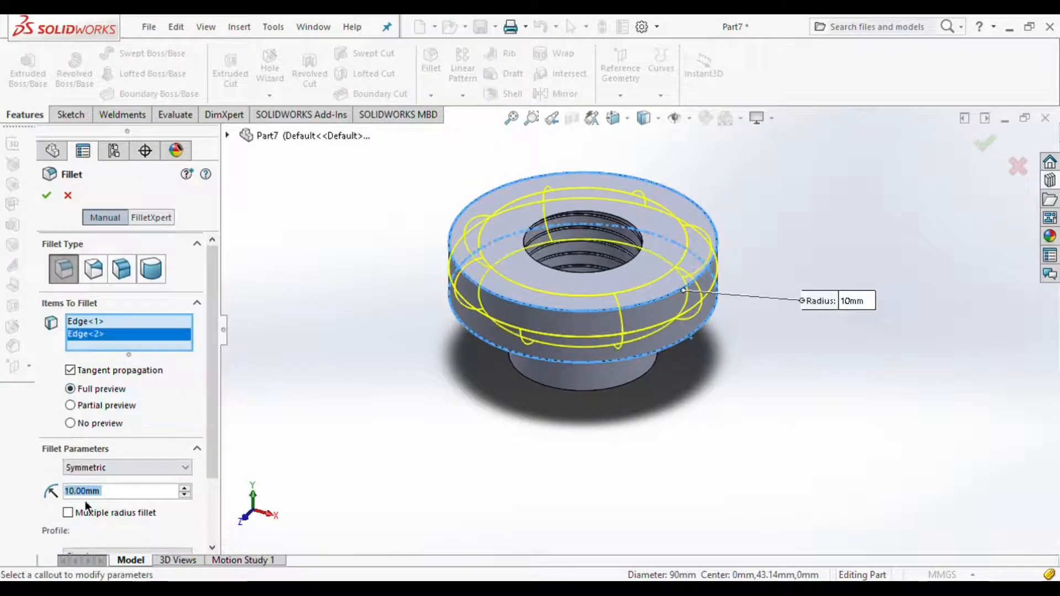
click(47, 196)
middle_drag(582, 330, 671, 295)
scroll(681, 331, up, 3)
scroll(681, 324, down, 2)
scroll(671, 299, up, 1)
scroll(670, 298, down, 1)
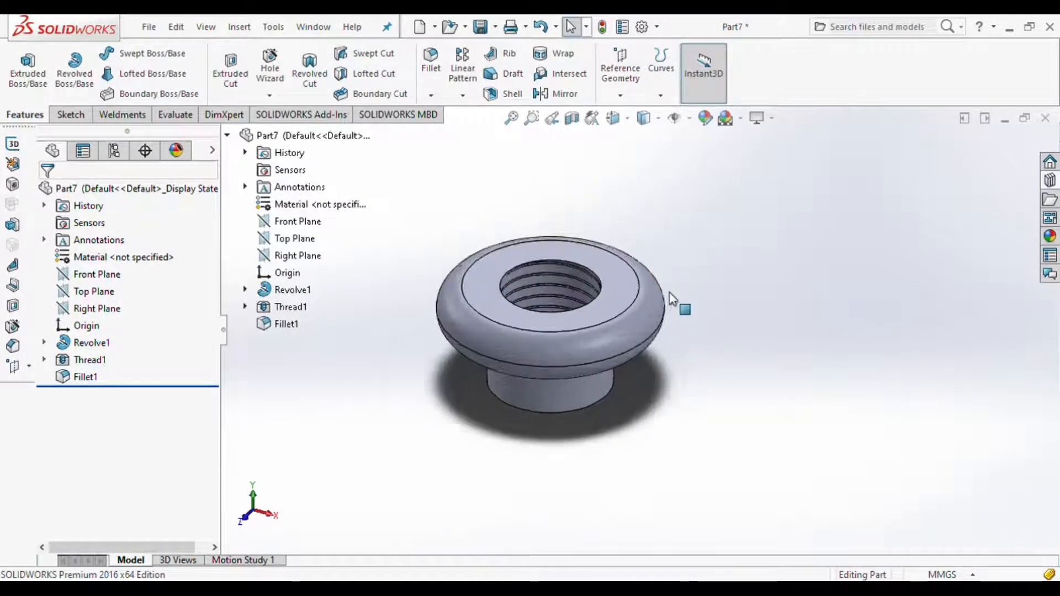
click(481, 28)
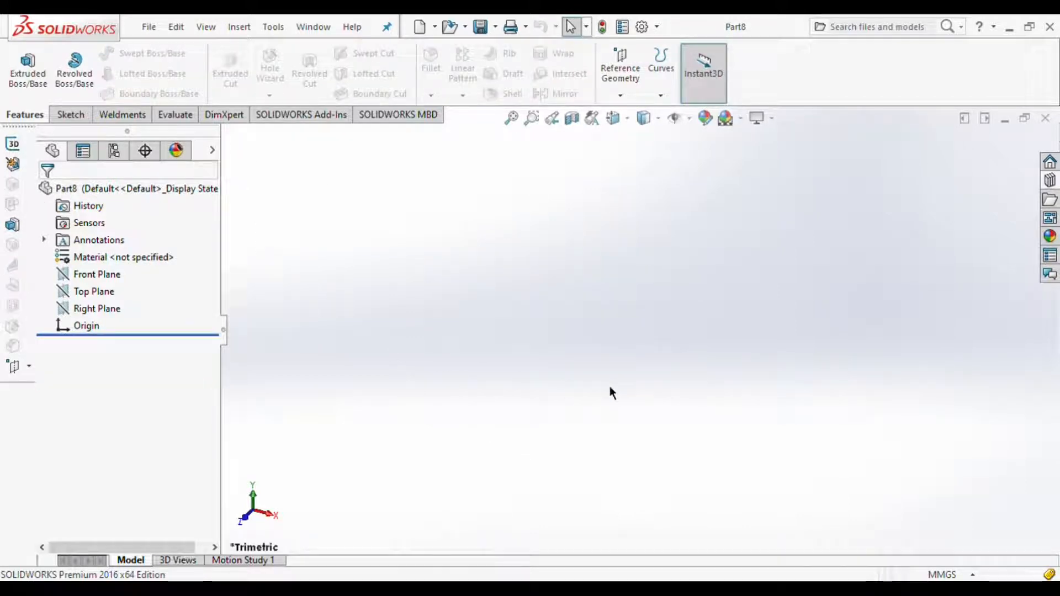
- In the new part, start a sketch on the Front Plane and draw a vertical centerline upward from the origin
click(115, 277)
click(167, 267)
click(81, 118)
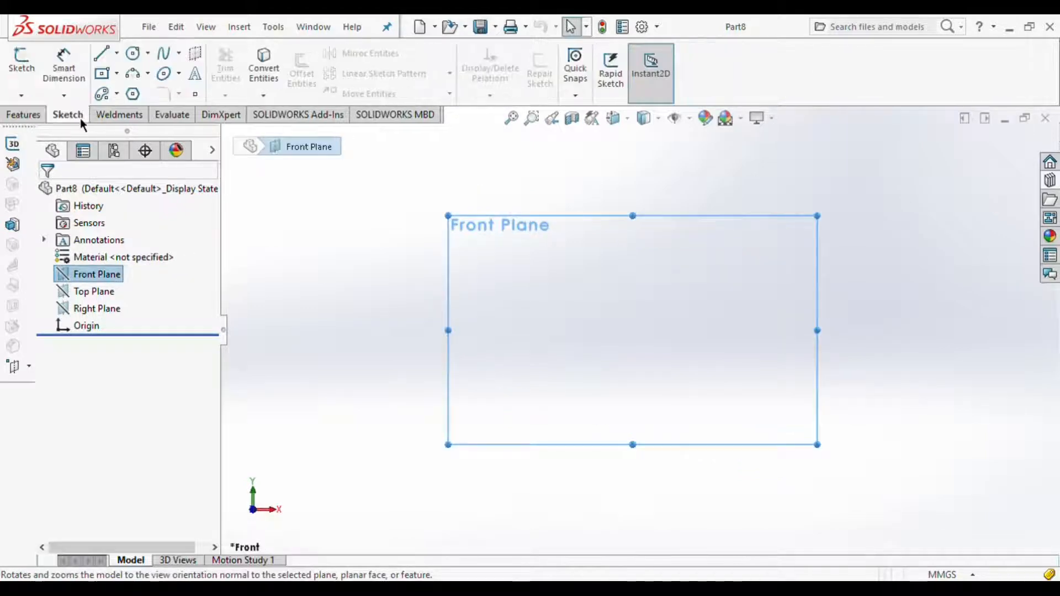
click(115, 56)
click(122, 88)
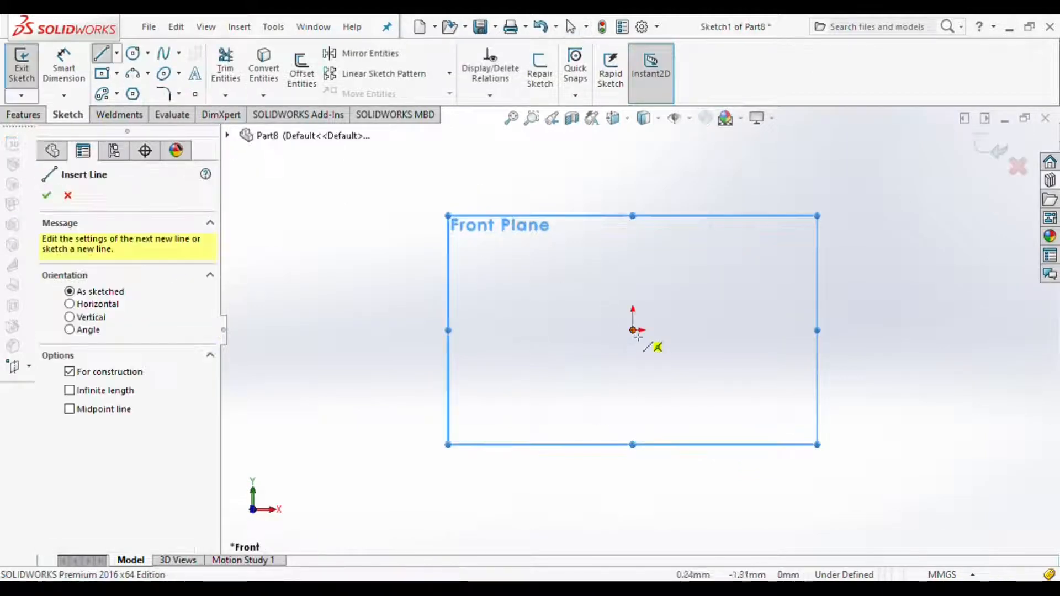
click(633, 330)
click(633, 170)
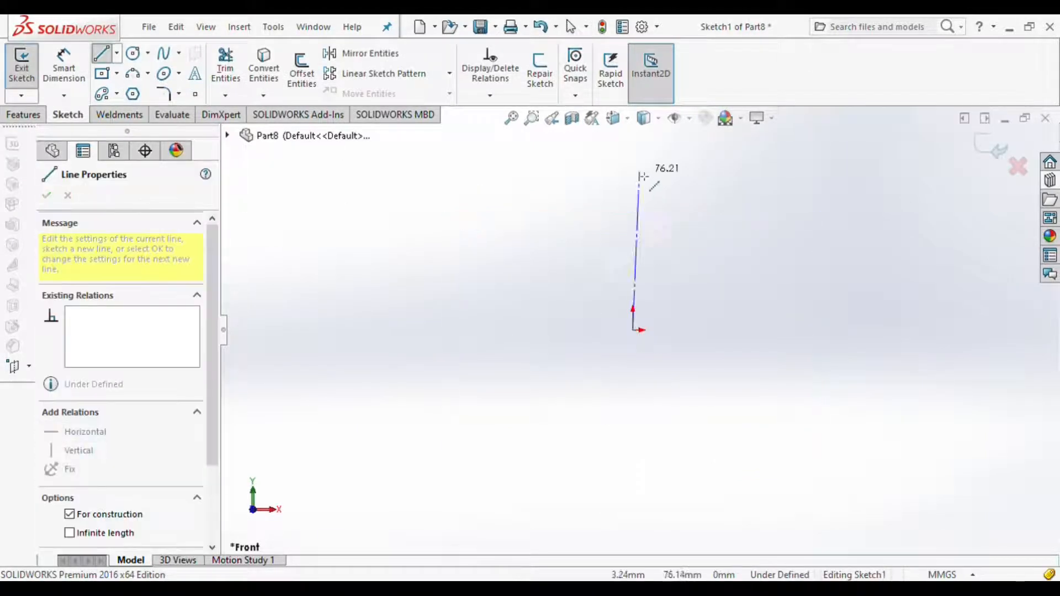
- Sketch a closed profile beside the centerline with a short inward foot at the base and a parallel-sided wall leaning outward
click(102, 54)
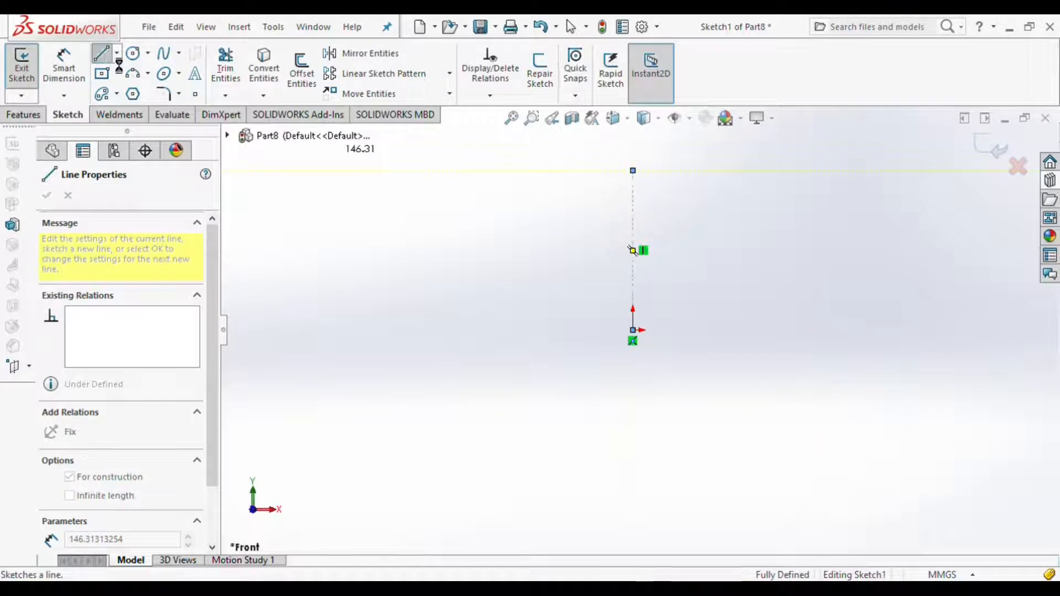
click(695, 330)
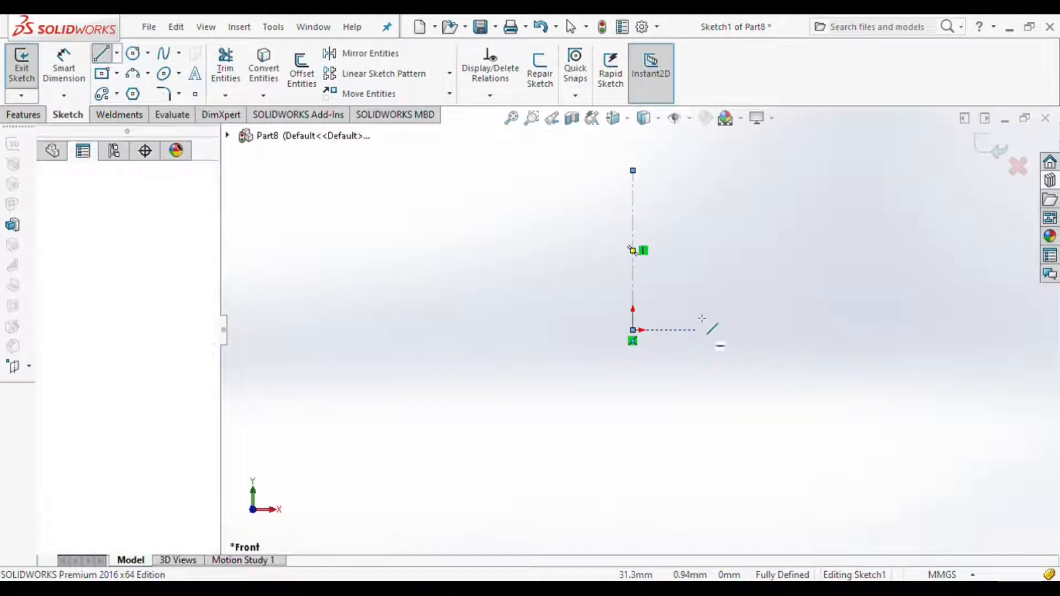
click(695, 306)
click(717, 306)
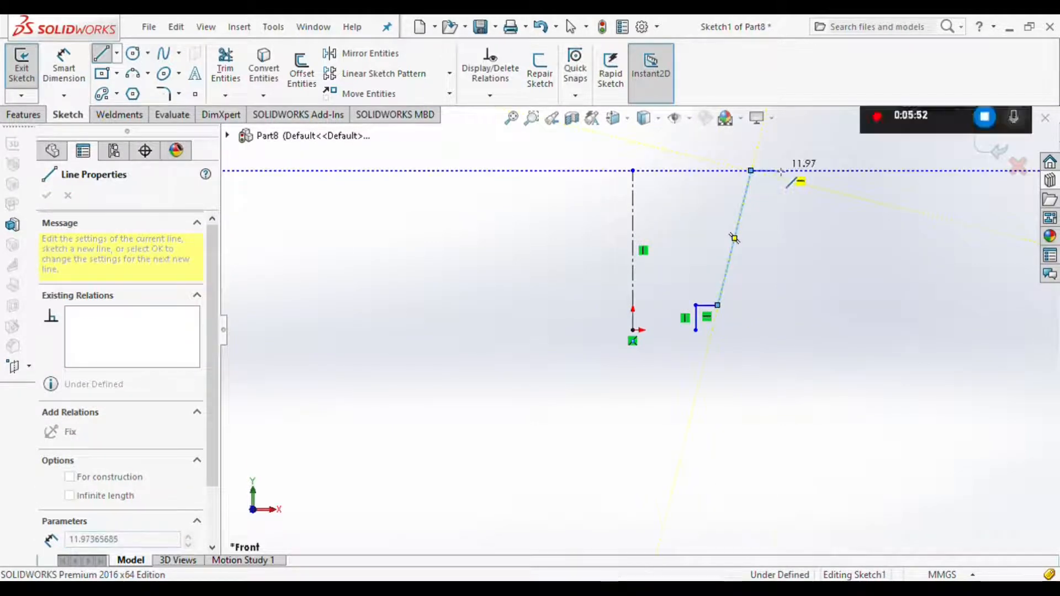
click(776, 171)
click(737, 329)
click(696, 330)
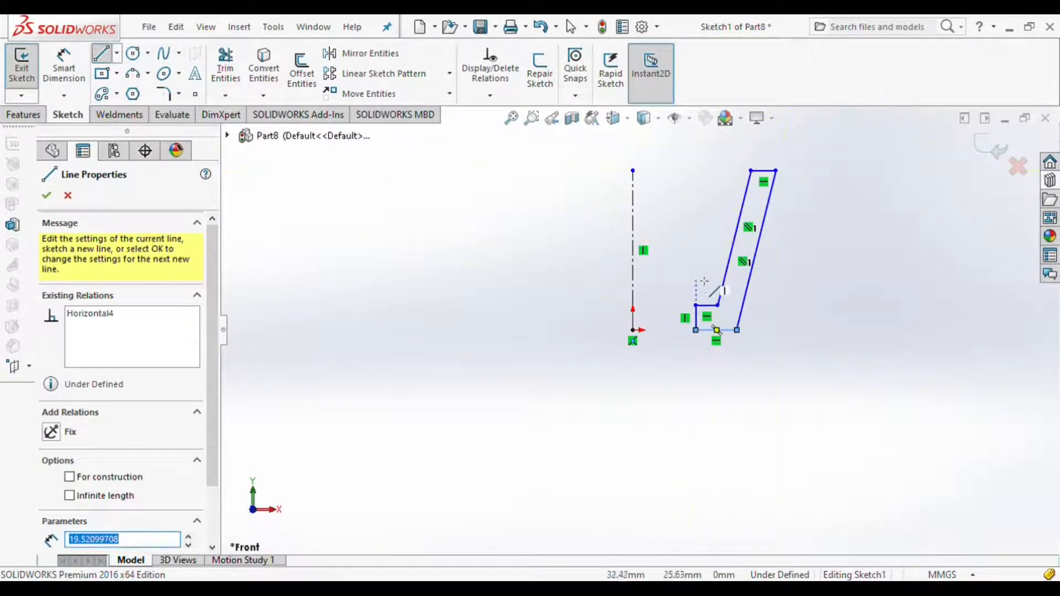
- Dimension the foot's lower inner corner 11.25 mm horizontally from the origin
scroll(678, 255, up, 1)
click(66, 72)
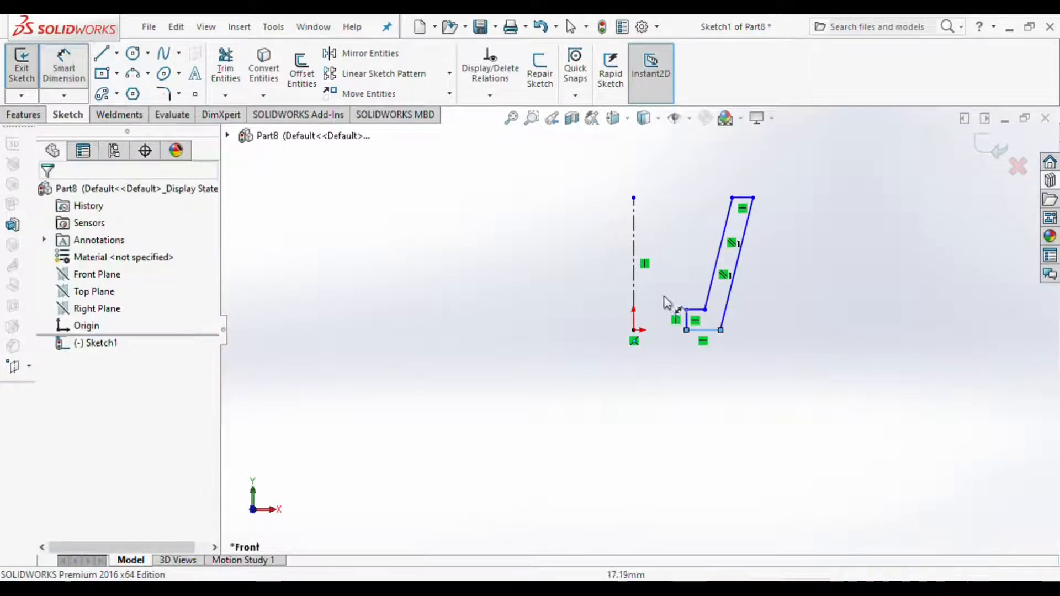
scroll(681, 300, down, 2)
click(611, 351)
click(687, 351)
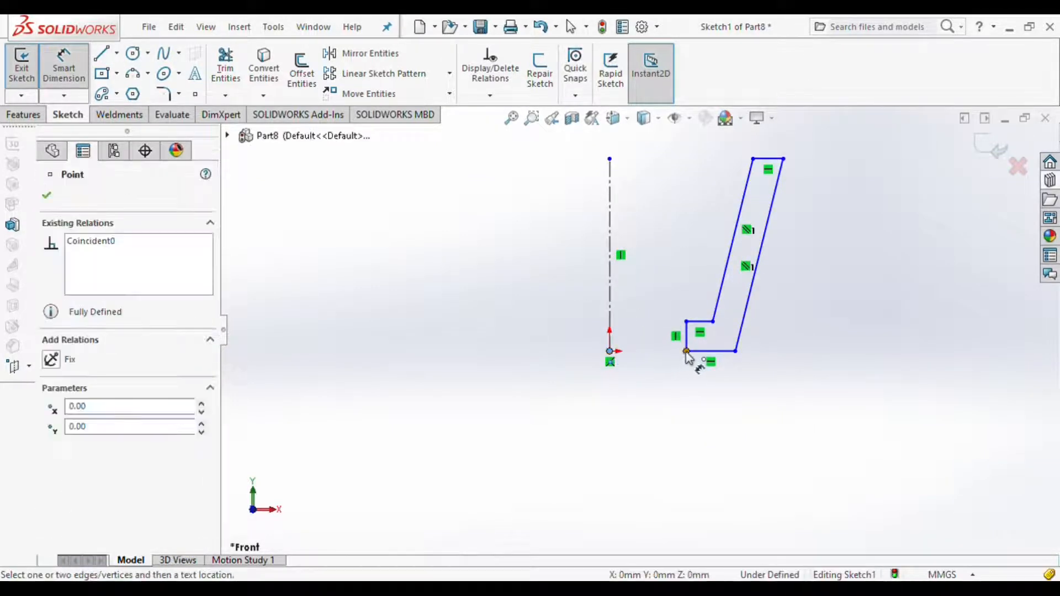
click(647, 375)
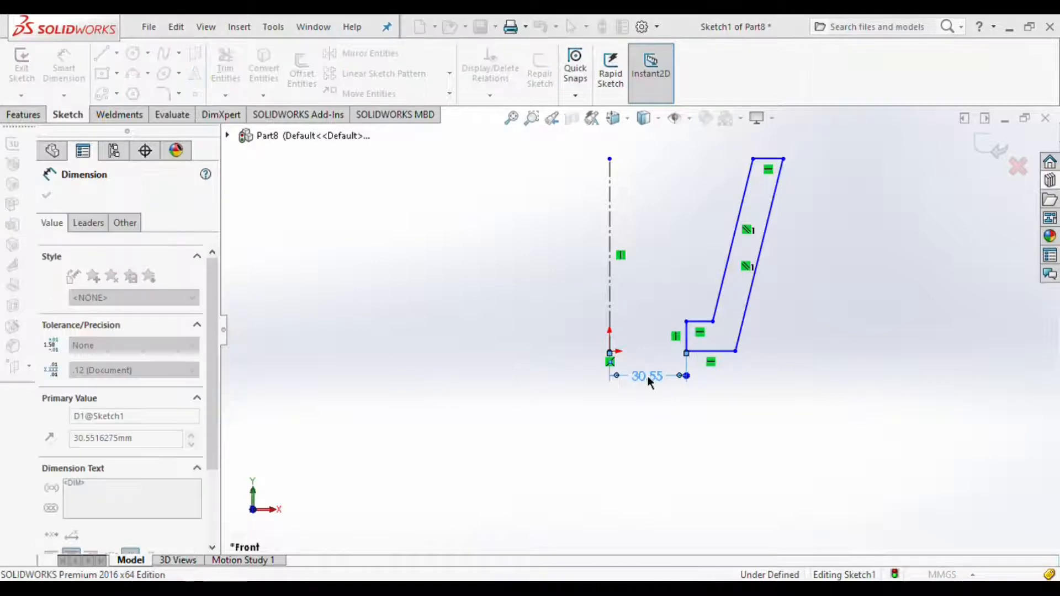
text(11.25)
key(Return)
- Dimension the profile's lower outer corner 22.5 mm horizontally from the origin
click(610, 351)
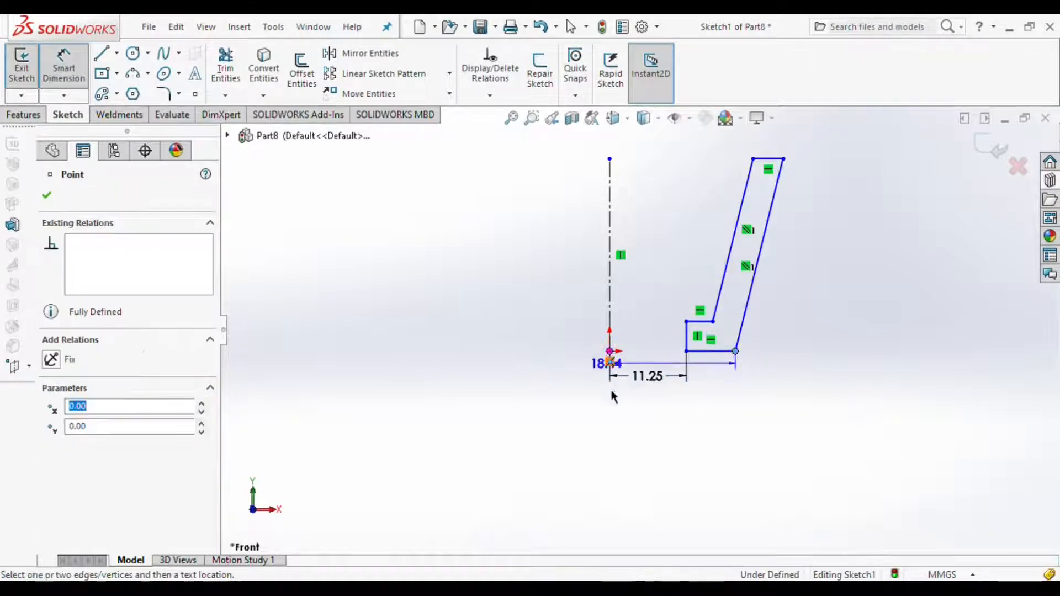
click(736, 352)
click(679, 431)
text(22.5)
key(Return)
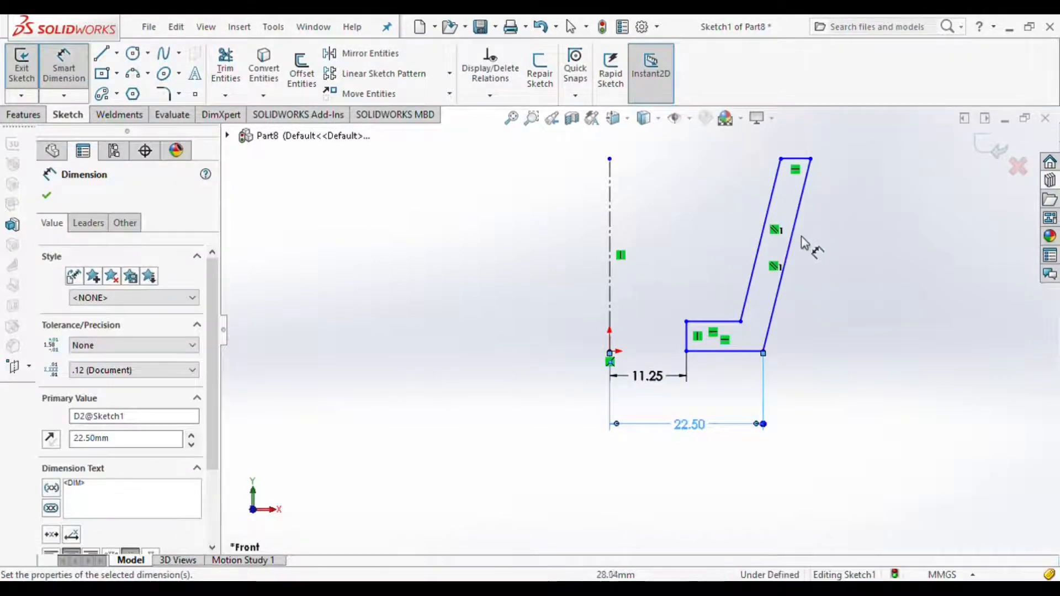
- Dimension the slanted wall's top edge to 6 mm
scroll(839, 252, up, 1)
scroll(823, 179, down, 1)
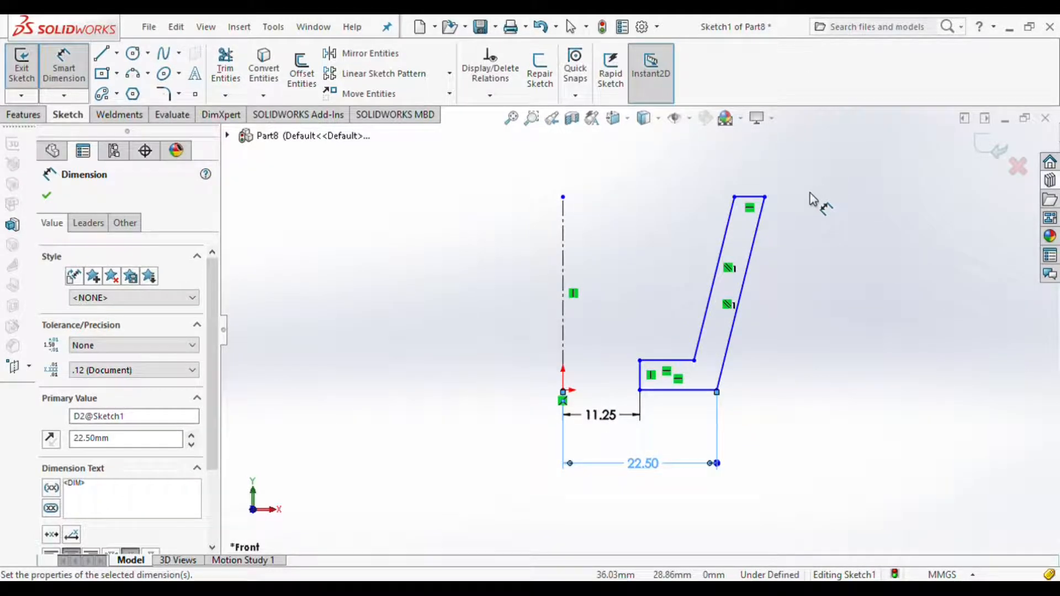
click(755, 197)
click(764, 172)
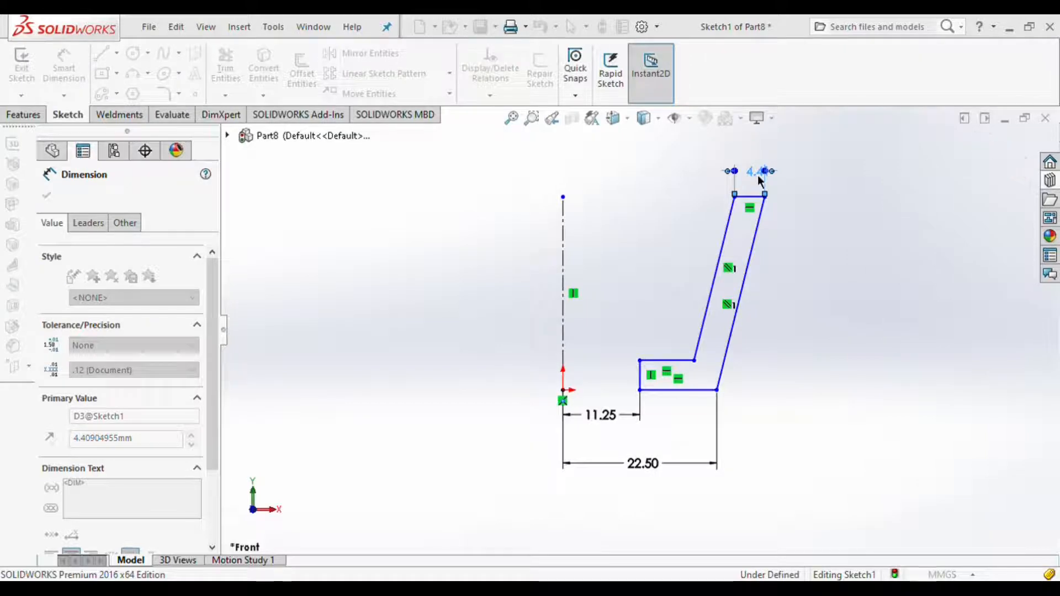
text(6)
key(Return)
- Dimension the wall's upper outer corner 29.5 mm horizontally from the centerline's upper endpoint
click(562, 196)
click(765, 196)
click(644, 151)
text(32.5)
key(Return)
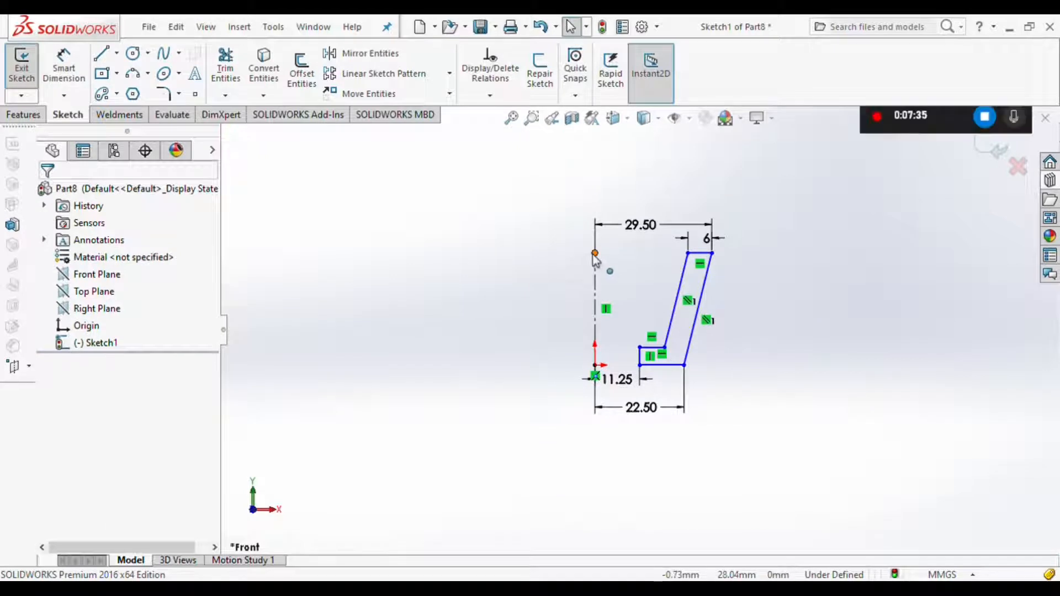
- Add horizontal relations aligning the profile's upper corners with the centerline's upper endpoint and its lower corners with the origin
click(713, 253)
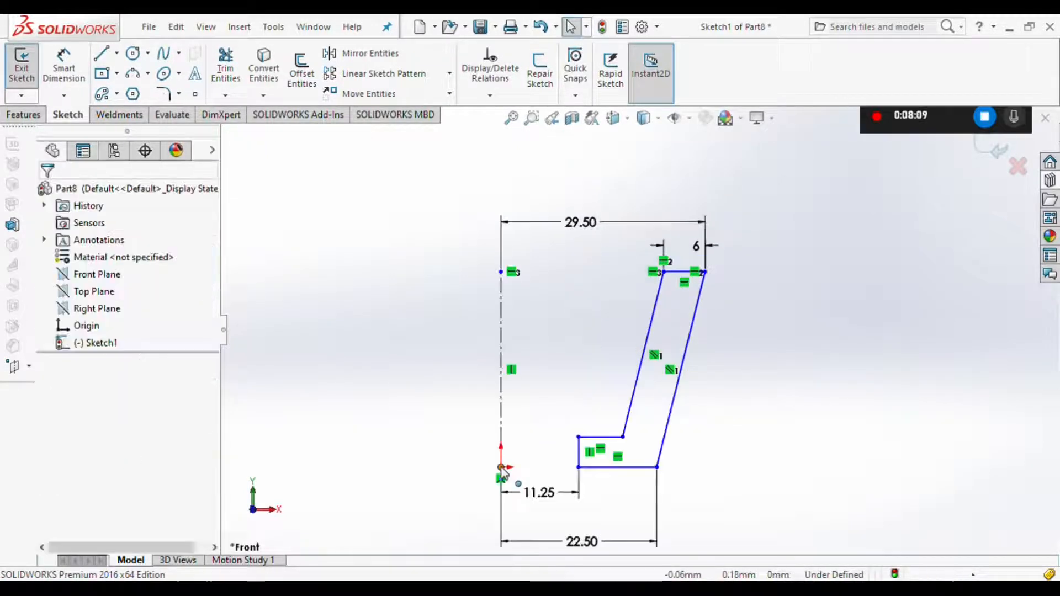
click(579, 467)
ctrl+click(657, 467)
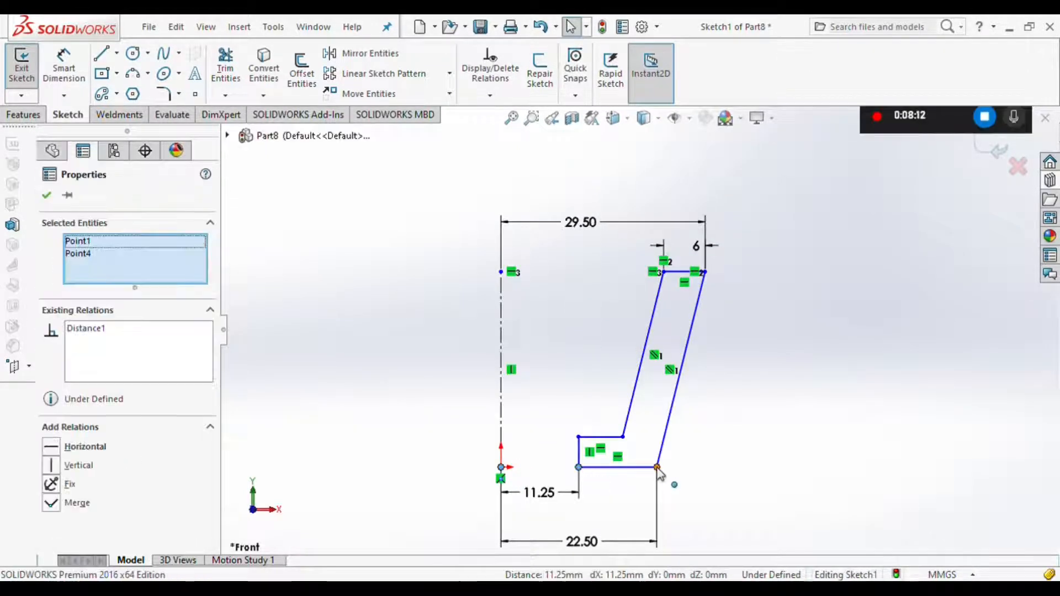
click(657, 467)
key(Escape)
- Dimension the profile's overall height between its top and bottom edges to 42 mm
click(61, 87)
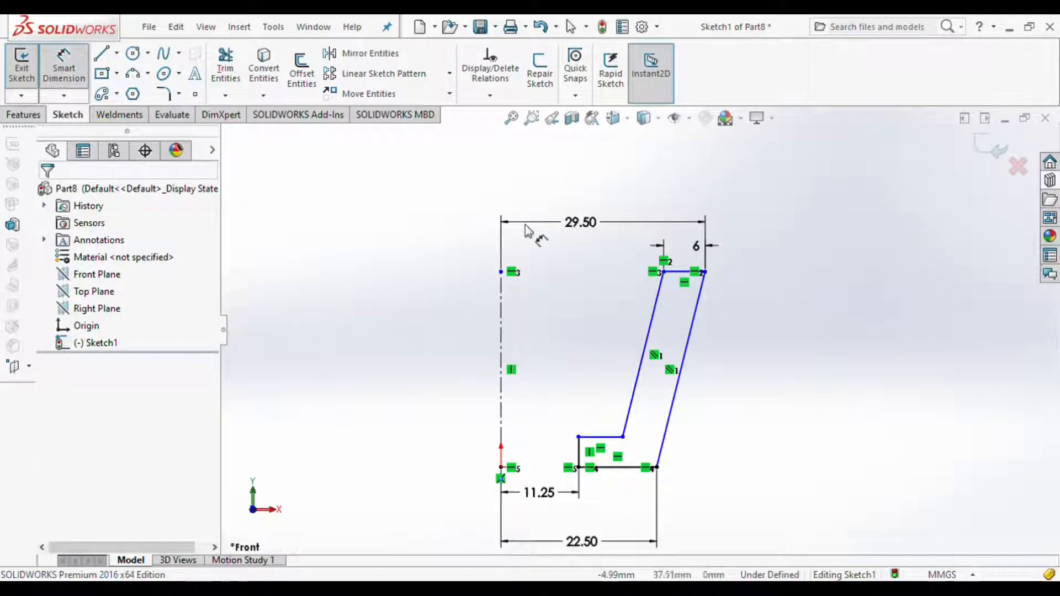
click(678, 273)
click(624, 468)
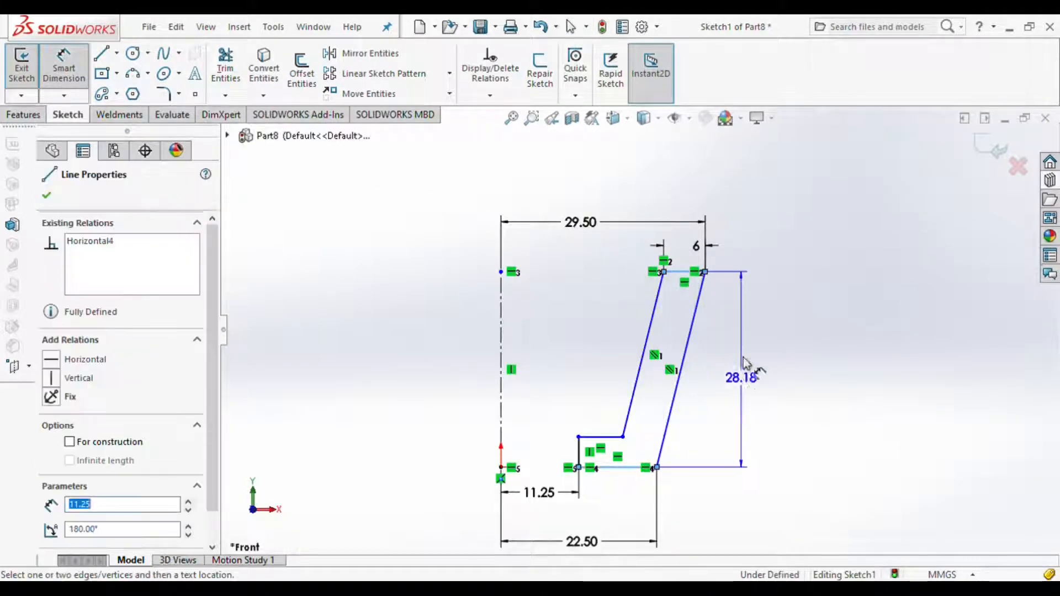
click(747, 342)
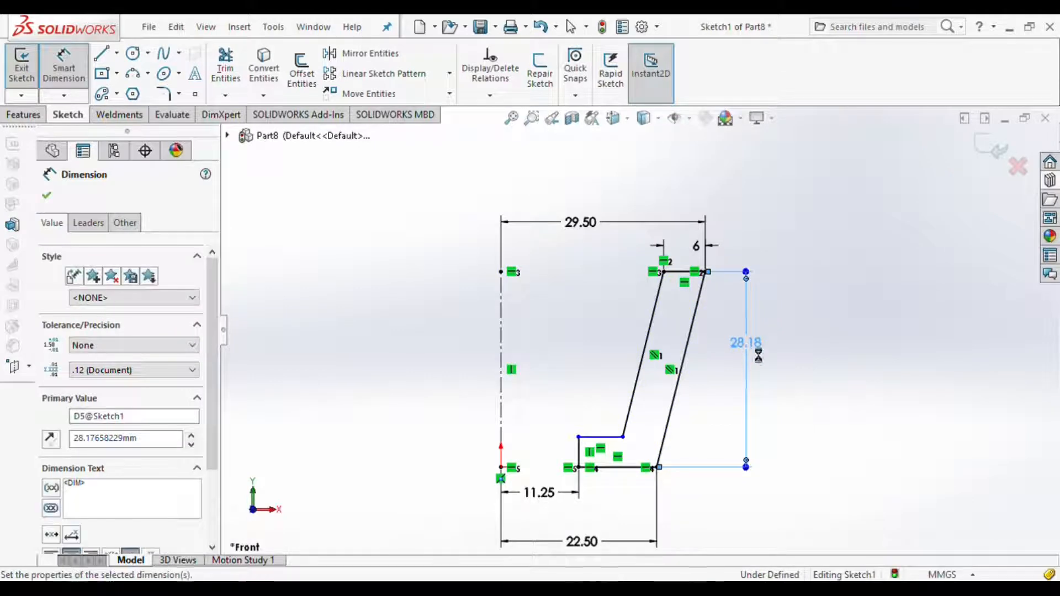
text(42)
key(Return)
- Dimension the foot's inner vertical edge to 12 mm
click(580, 377)
click(710, 396)
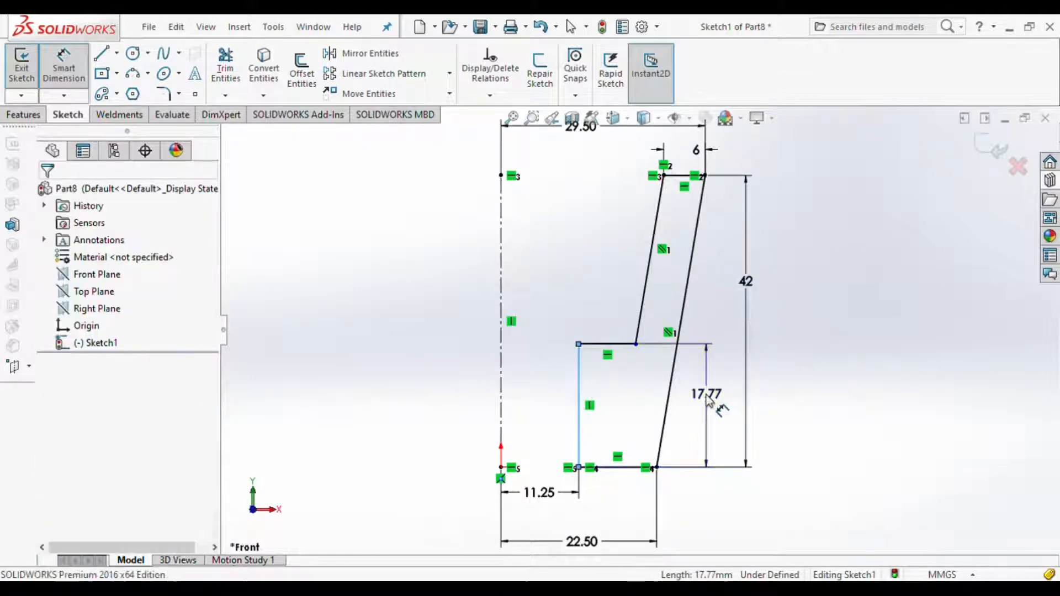
text(12)
key(Return)
key(Escape)
- Revolve the profile 360° around the centerline into a hollow tapered cup with a bored base
scroll(566, 303, up, 3)
click(34, 118)
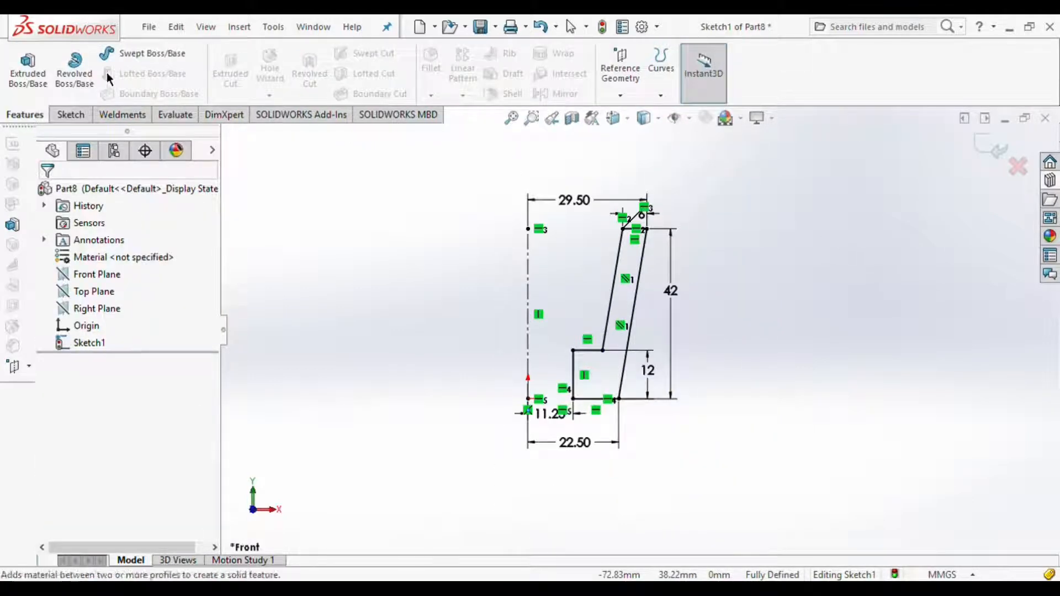
click(82, 86)
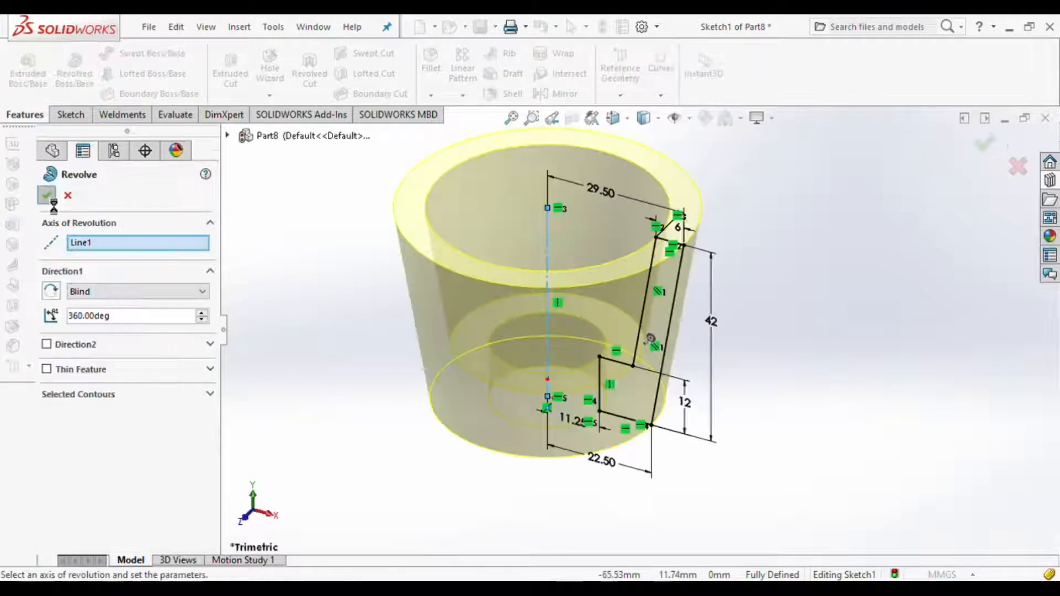
click(47, 195)
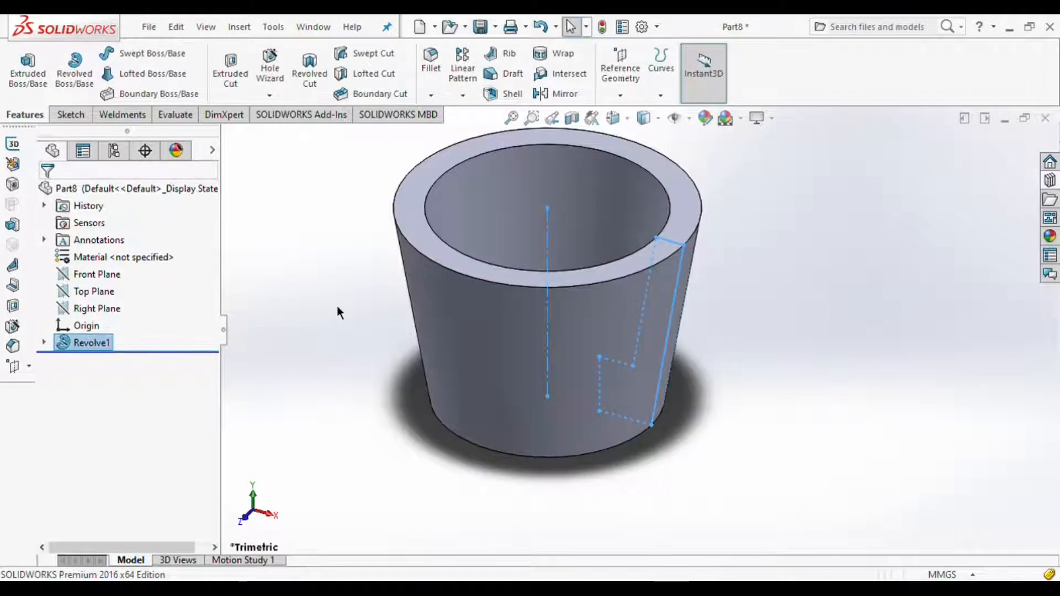
- Start a sketch on the Front Plane and draw a circle of about 3.2 mm radius centered on the cup's top edge midpoint
click(98, 275)
key(ctrl+8)
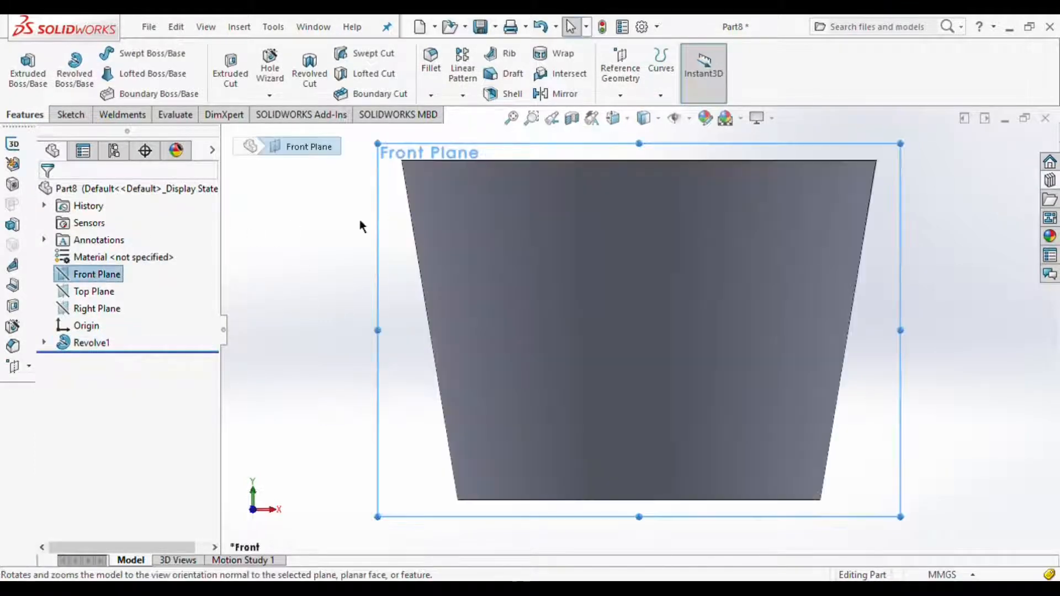
click(69, 114)
click(132, 53)
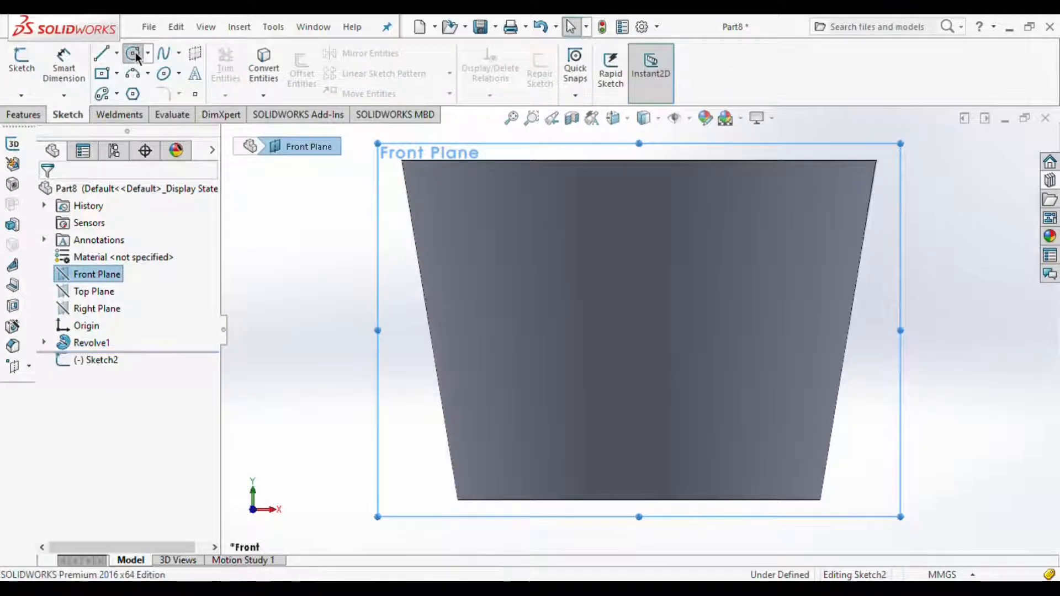
click(639, 160)
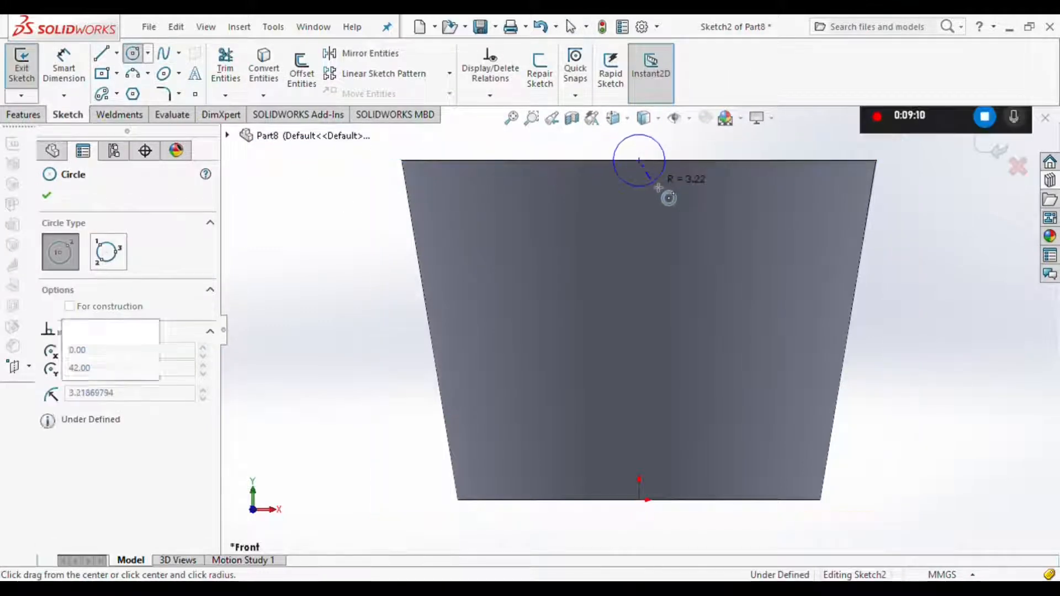
click(660, 174)
- Set the circle's diameter to 10 mm
click(81, 78)
click(660, 178)
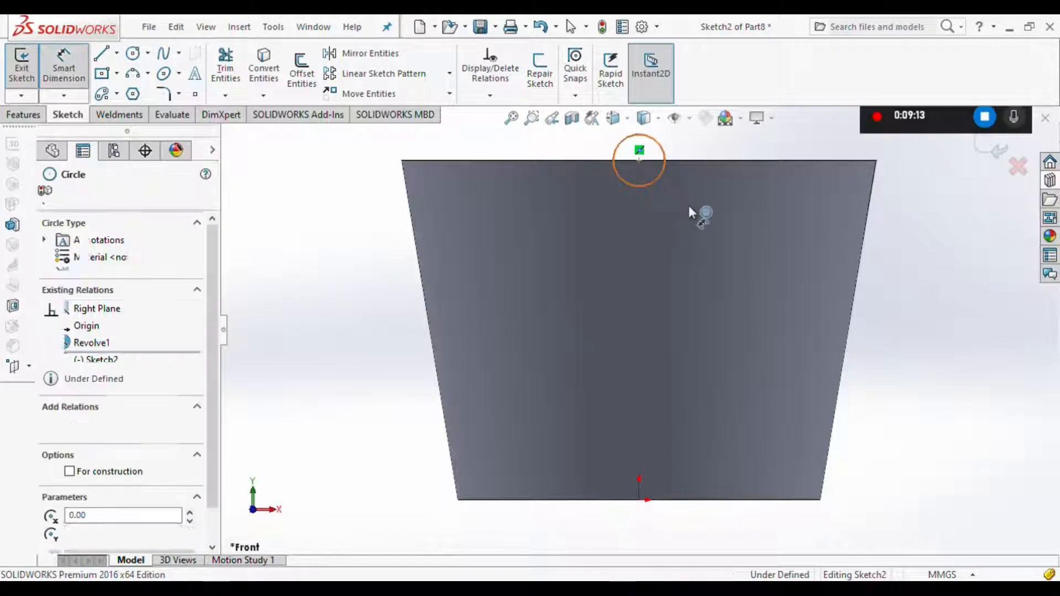
click(688, 205)
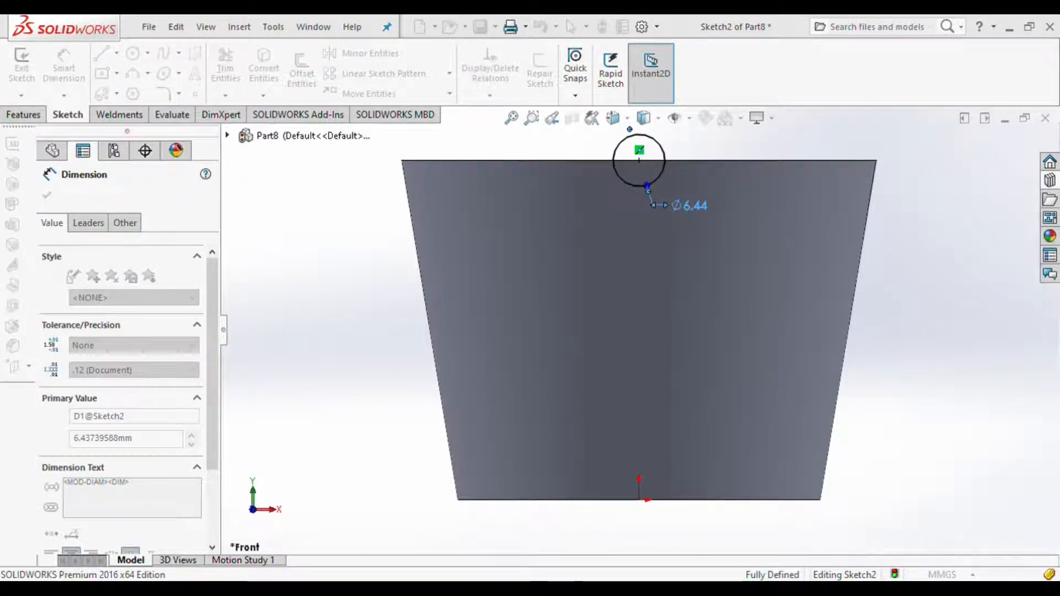
text(10)
key(Return)
- Cut the 10 mm circle through both opposite walls of the cup's rim with Extruded Cut
click(32, 119)
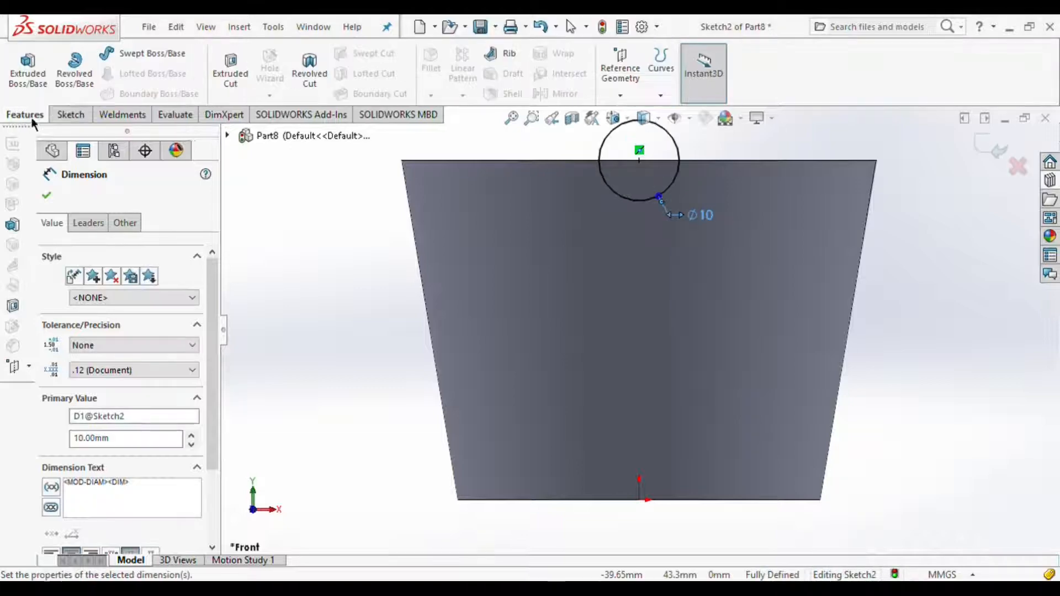
click(211, 78)
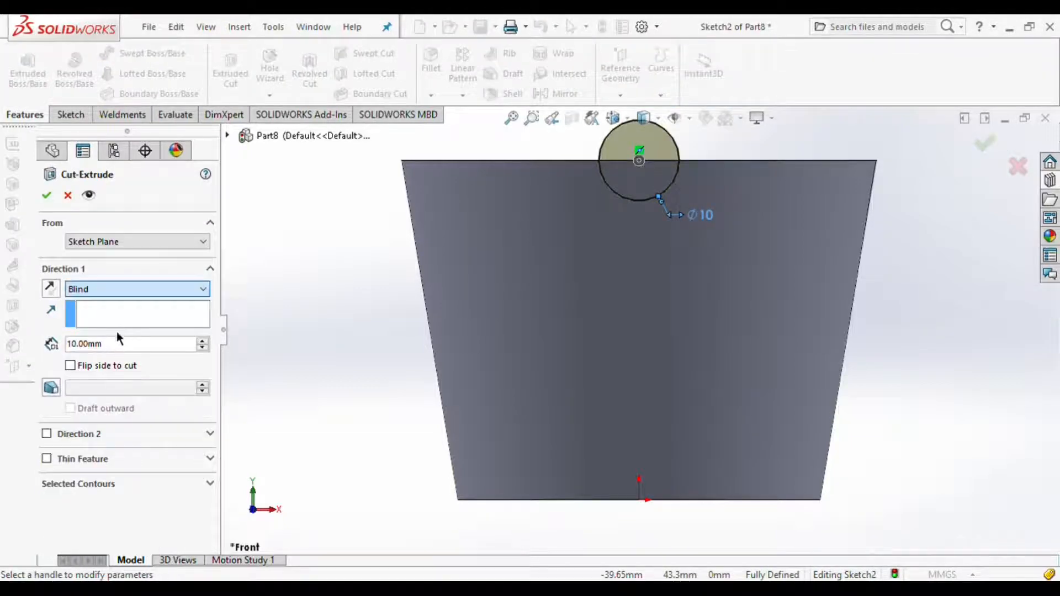
click(137, 289)
click(107, 304)
click(46, 195)
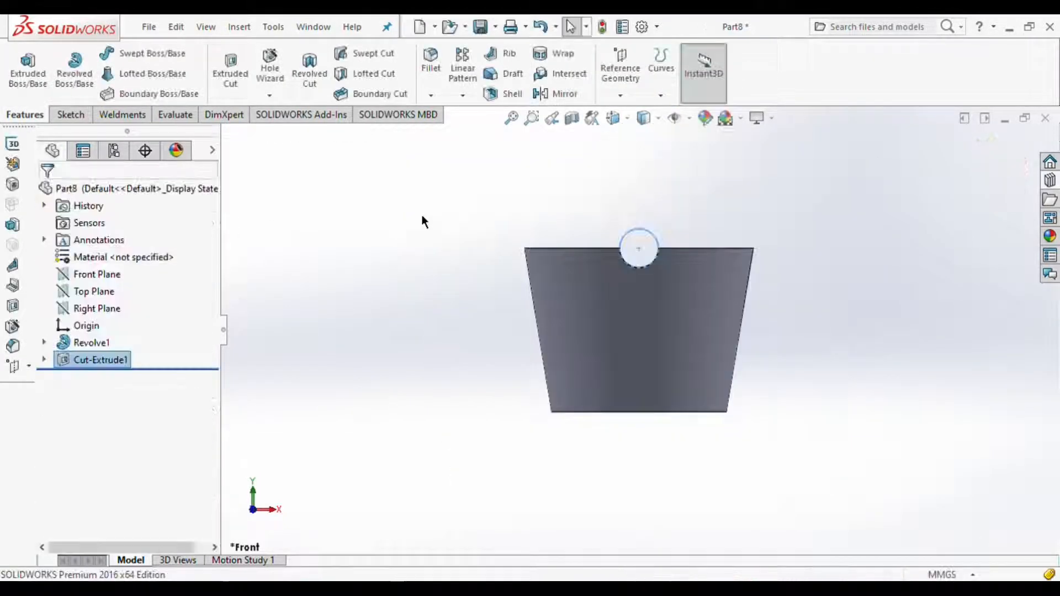
key(Up)
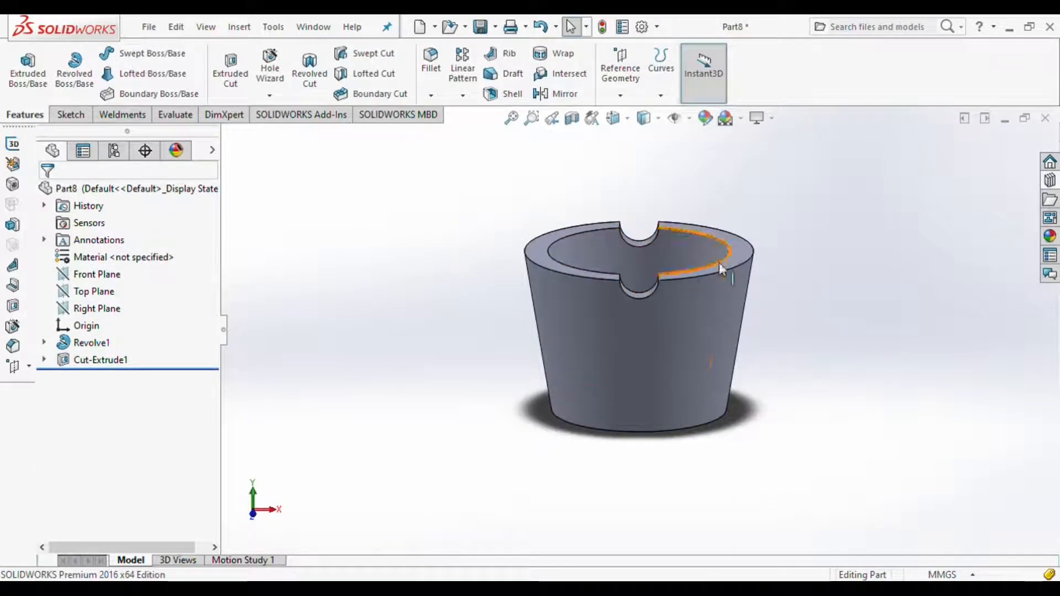
- Start a sketch on the Right Plane and draw a circle centered on the midpoint of the cup's top edge
click(97, 308)
click(156, 291)
click(67, 114)
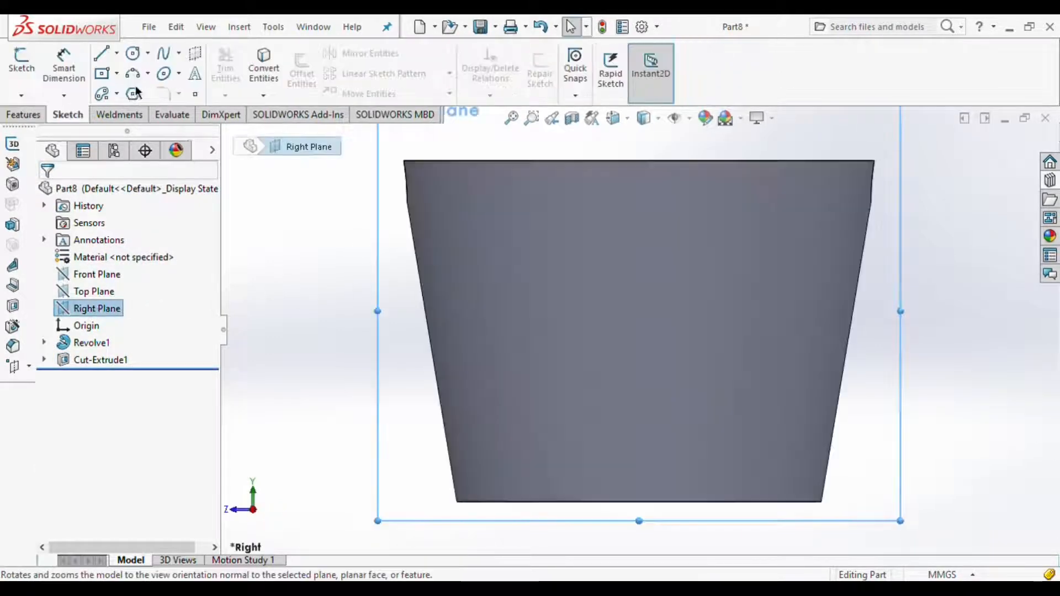
click(132, 58)
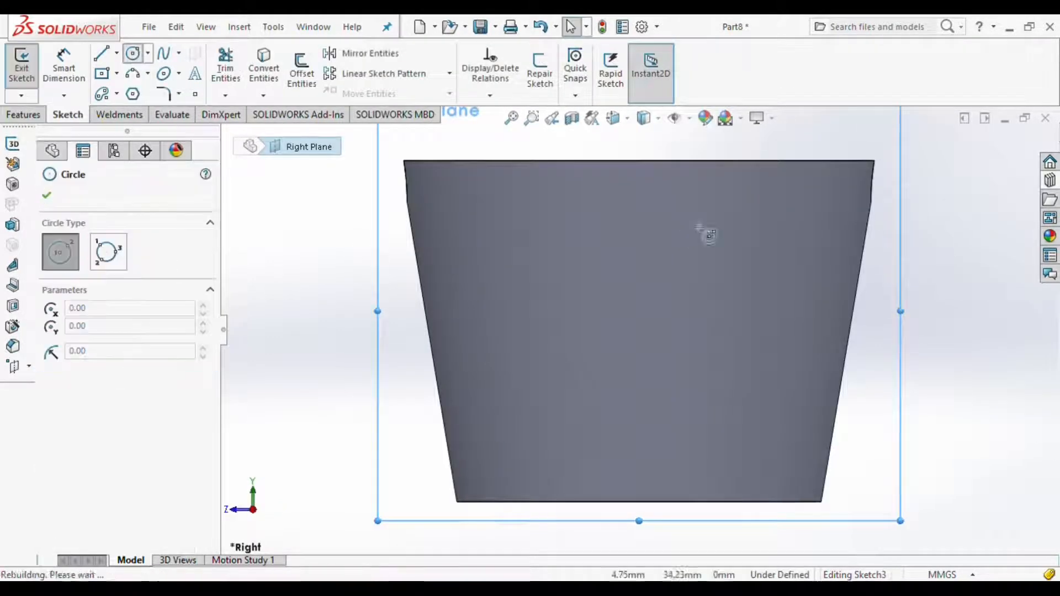
click(650, 161)
click(693, 216)
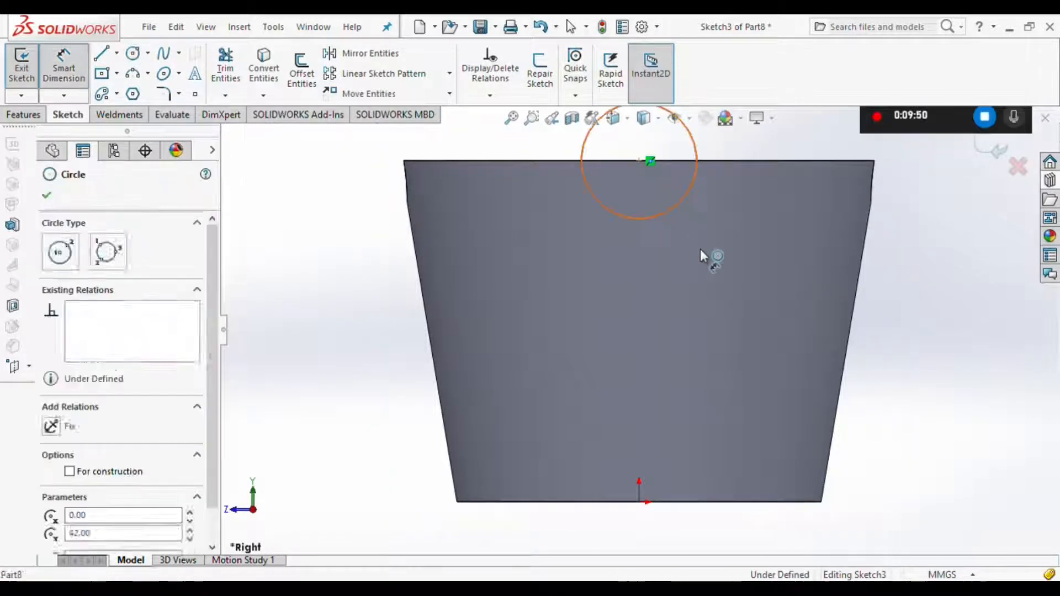
- Cut the Right Plane circle through both opposite walls of the cup's rim with Extruded Cut
click(23, 114)
click(231, 72)
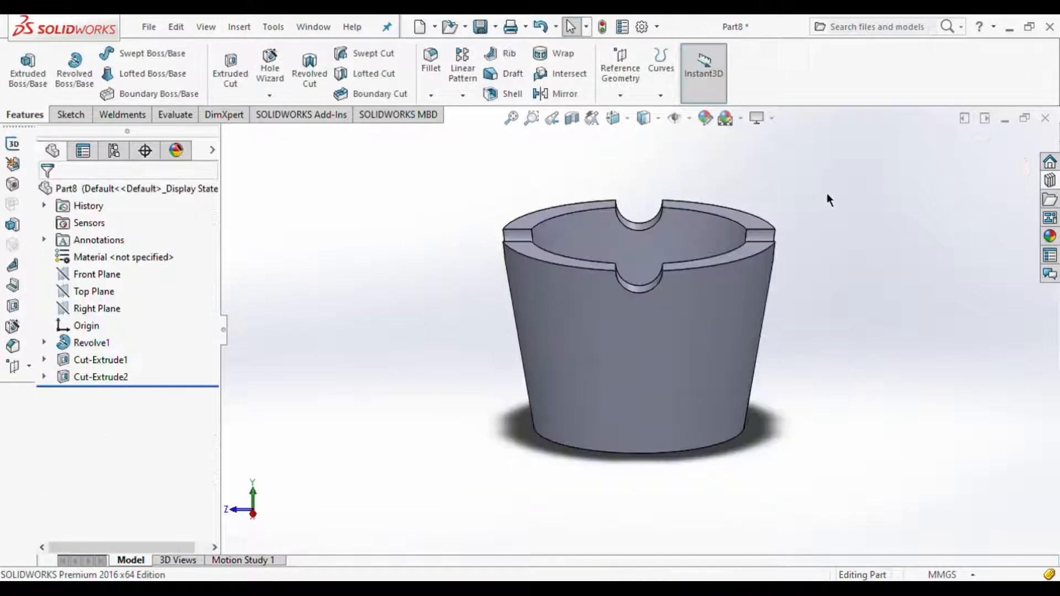
scroll(827, 197, down, 2)
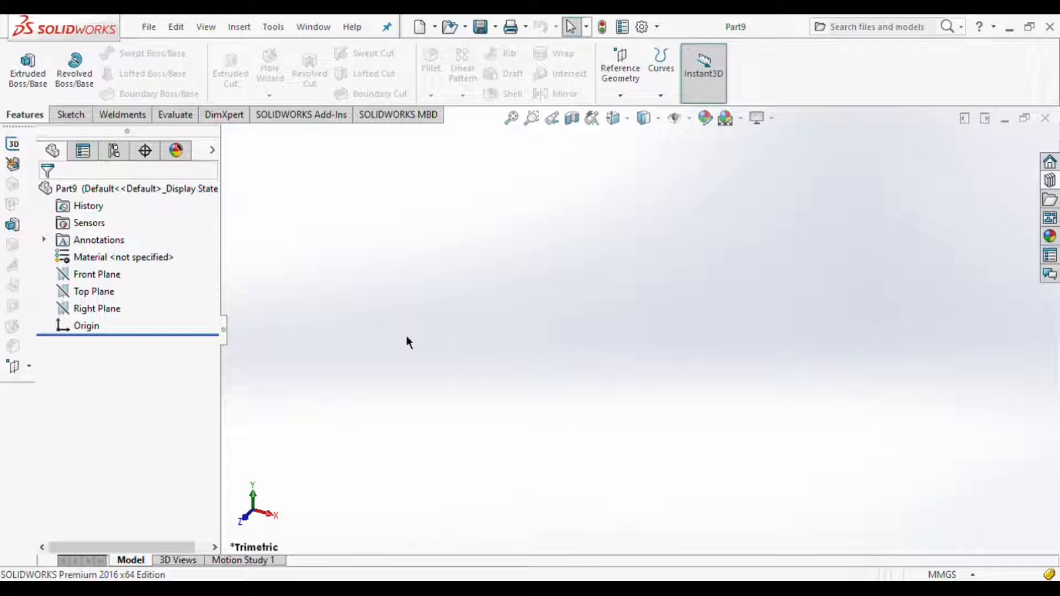
- Start a sketch on the new part's Front Plane and draw a vertical centerline up from the origin
click(95, 274)
click(178, 257)
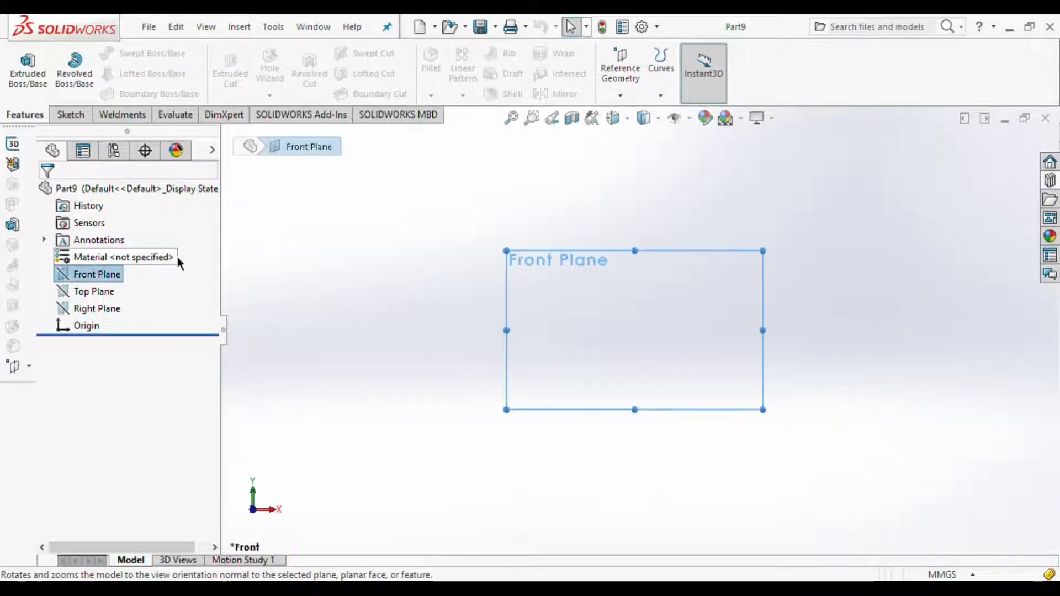
click(71, 115)
click(102, 54)
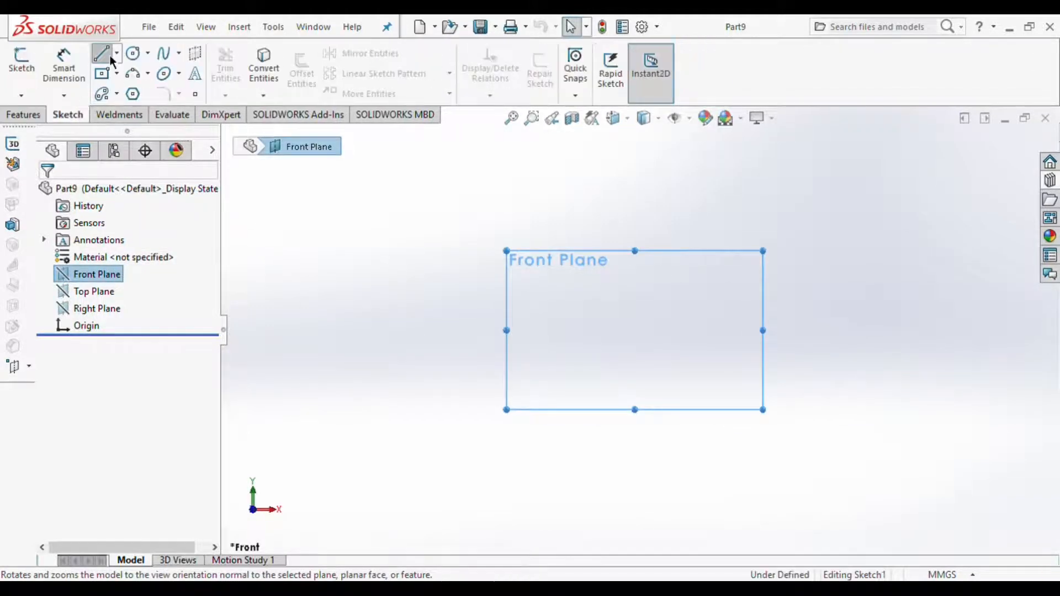
click(663, 348)
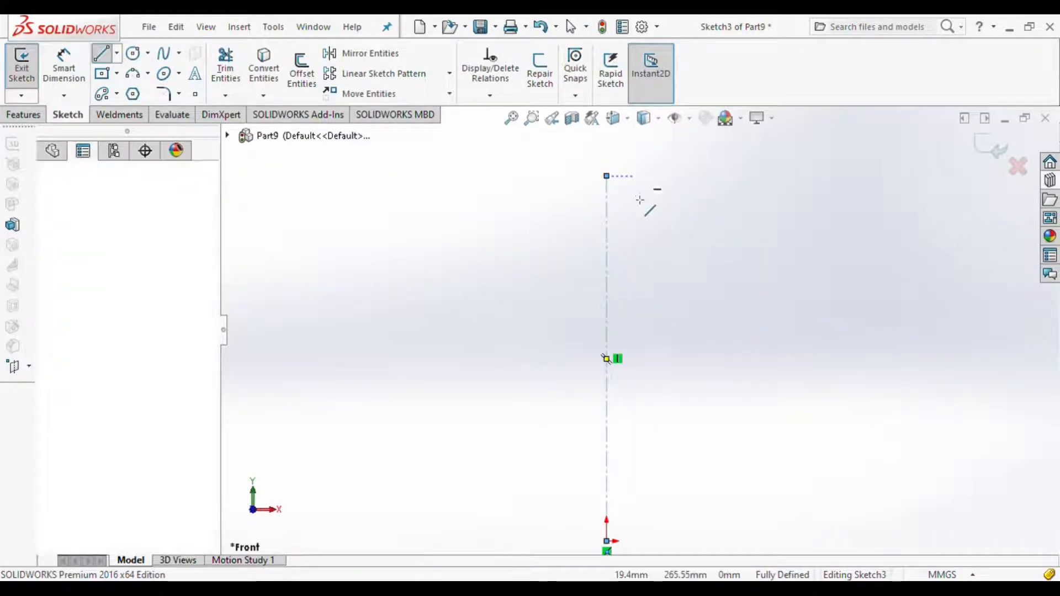
- Sketch a short vertical line, a diagonal to the centerline, a vertical line down to the origin and a horizontal base about 28 mm long
click(633, 175)
click(633, 211)
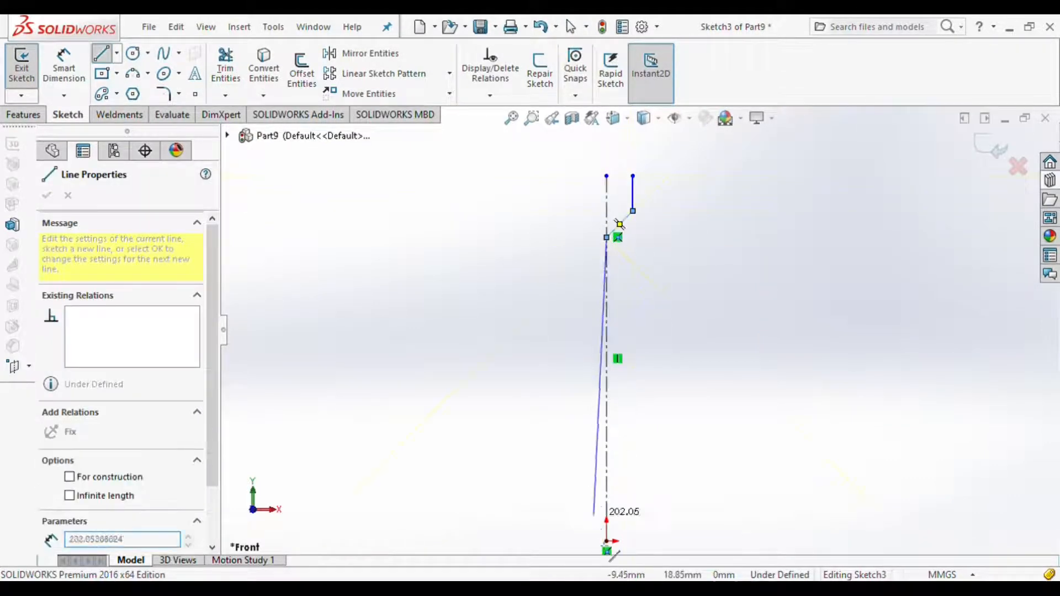
click(607, 238)
click(607, 541)
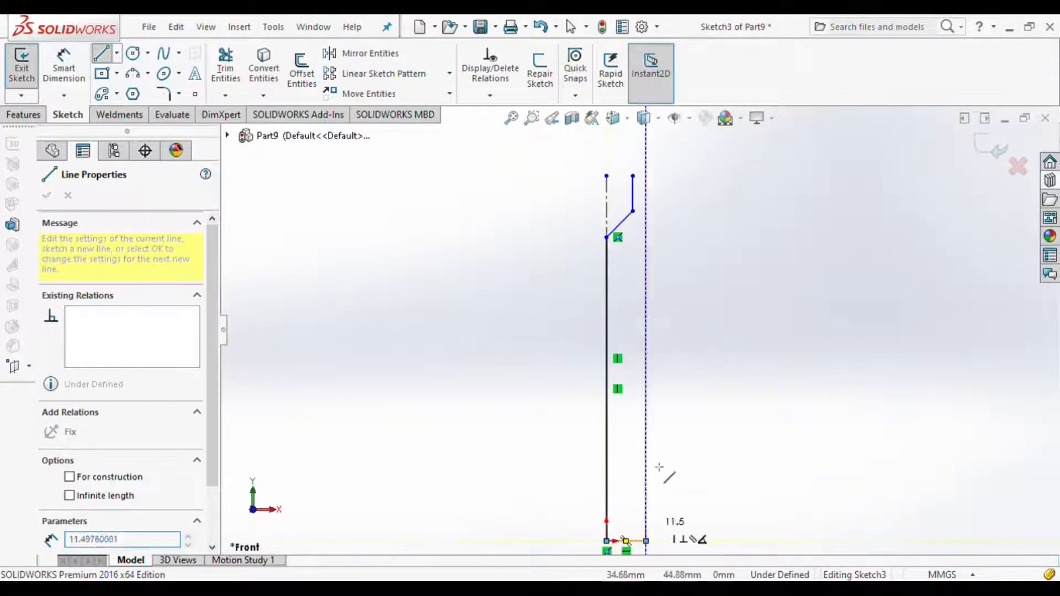
click(646, 542)
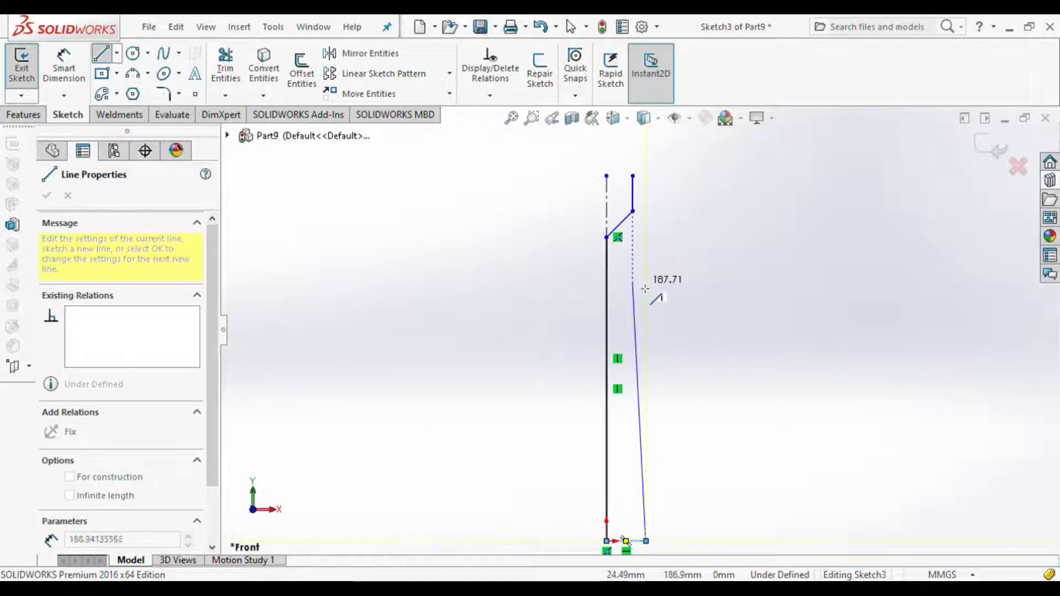
- Close the profile with a near-vertical outer edge, an outward diagonal, a vertical flange edge and a stepped top joining the short inner line
click(641, 283)
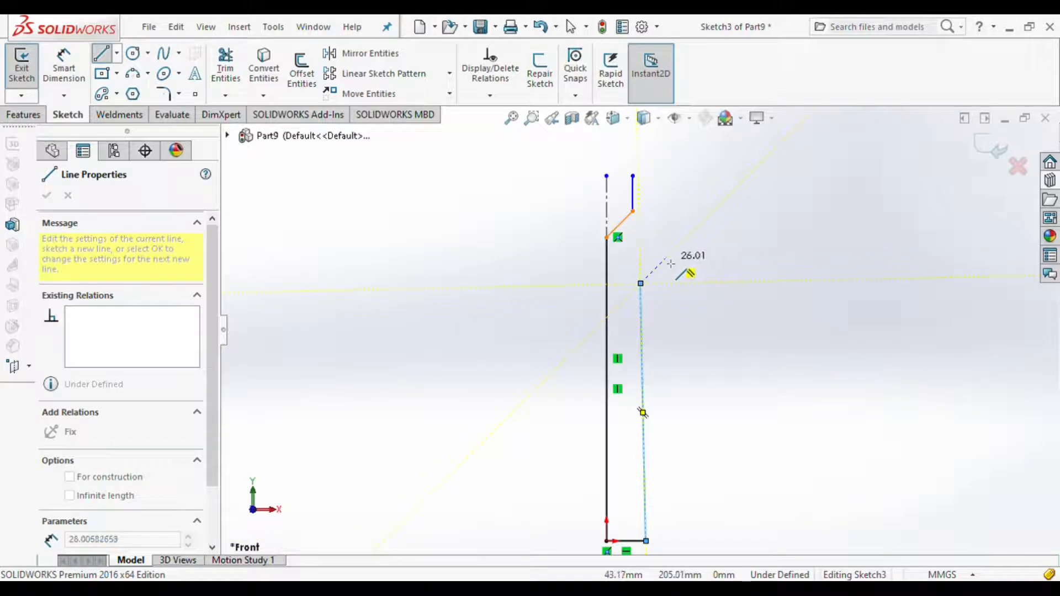
click(665, 258)
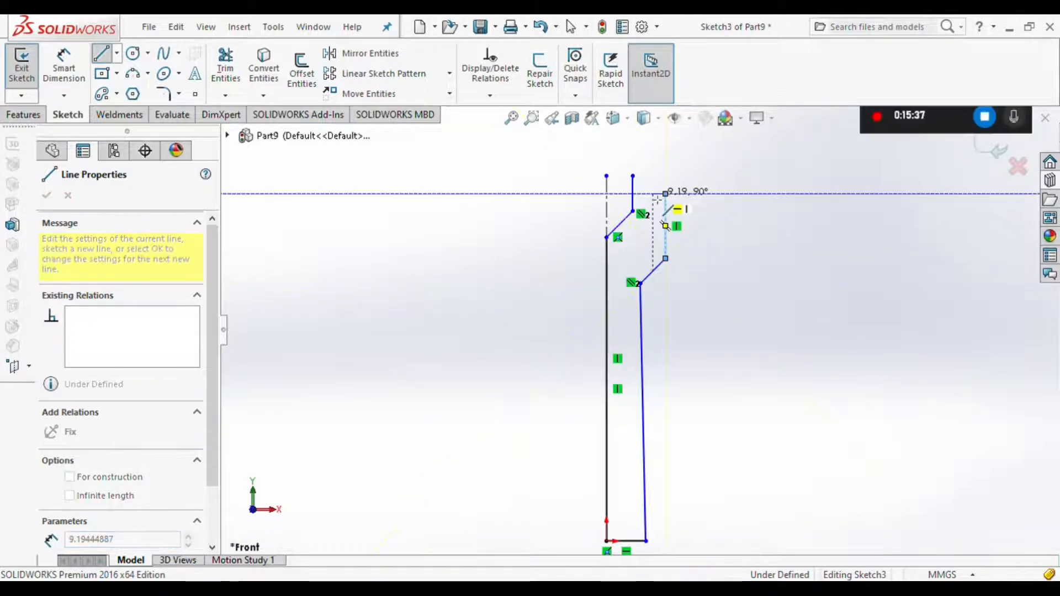
click(653, 194)
click(652, 176)
click(633, 176)
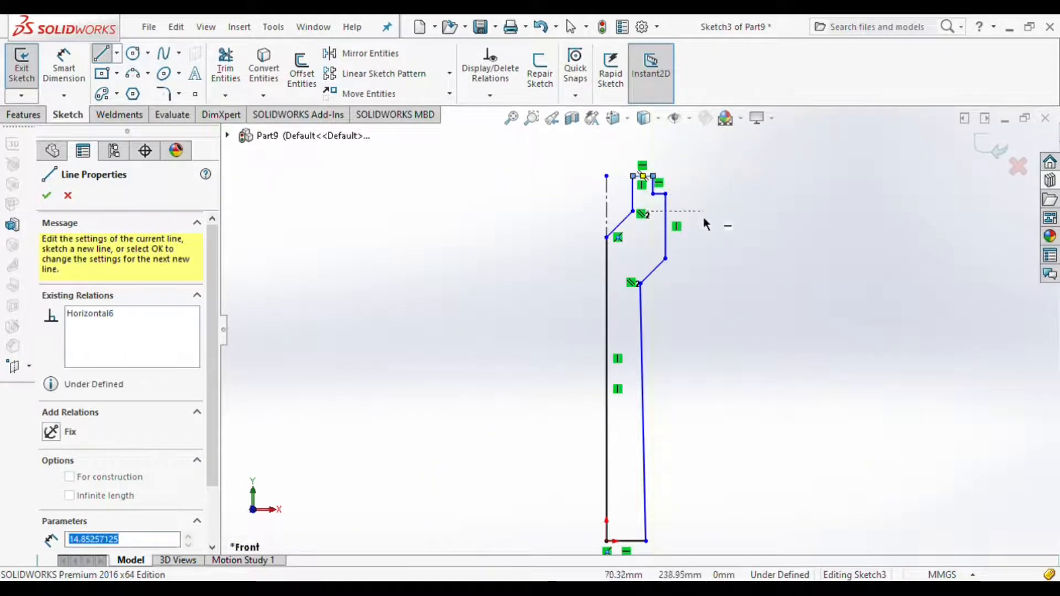
key(Escape)
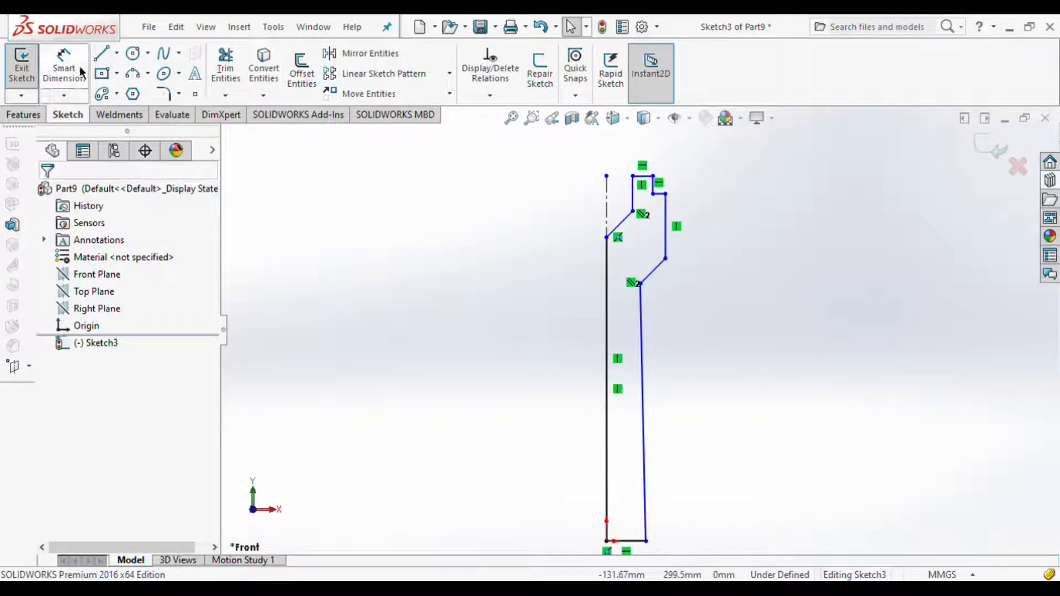
- Dimension the profile's bottom edge to 20 mm
click(64, 66)
click(627, 542)
click(631, 524)
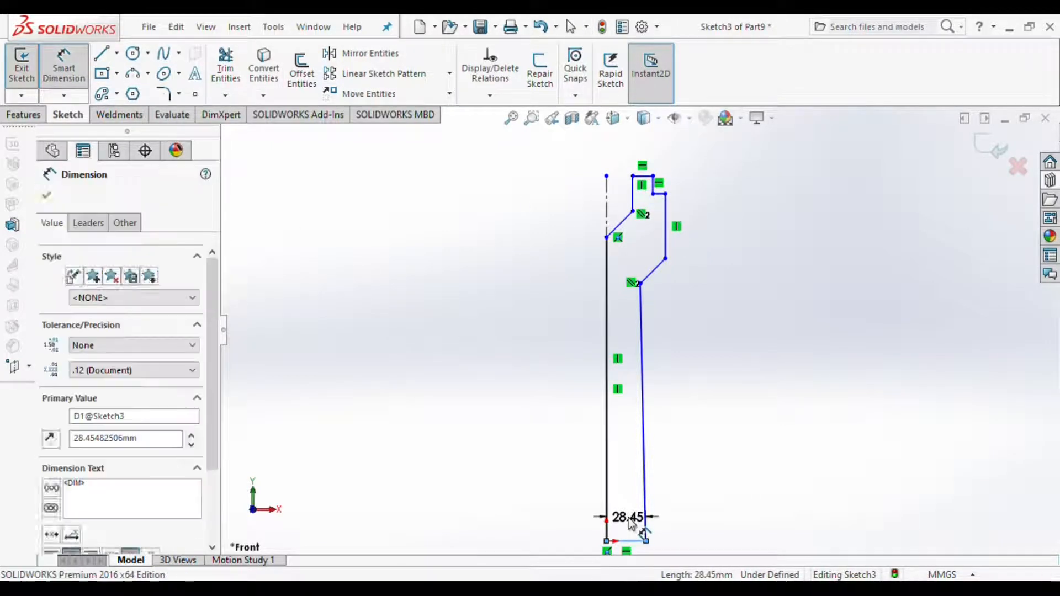
text(20)
key(Return)
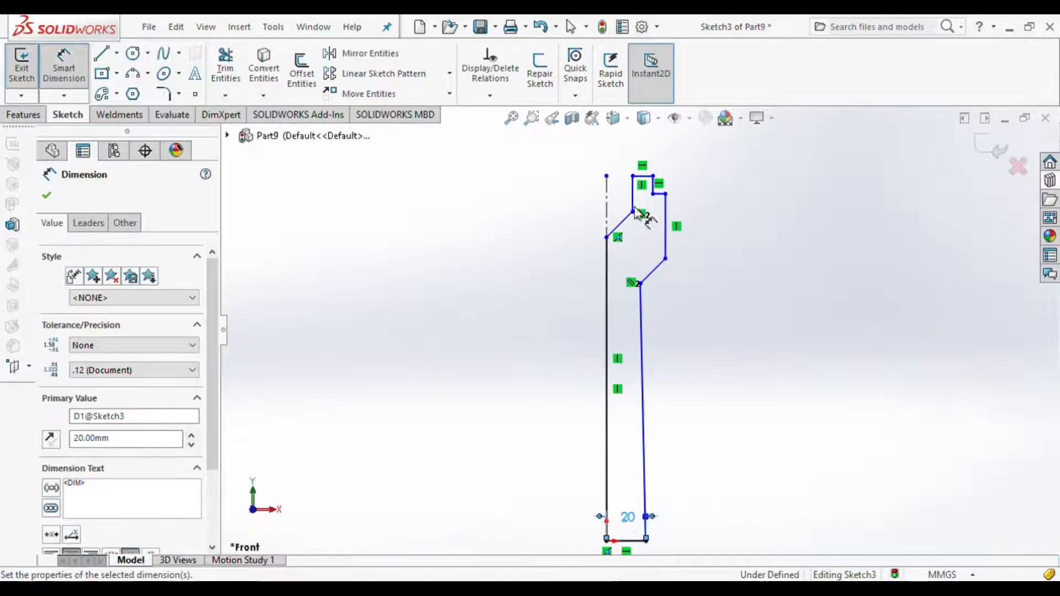
- Dimension the overall height to 250 mm, the top step to 12 mm, the outer flange edge to 55 mm and the lower outer corner's height to 170 mm
click(649, 245)
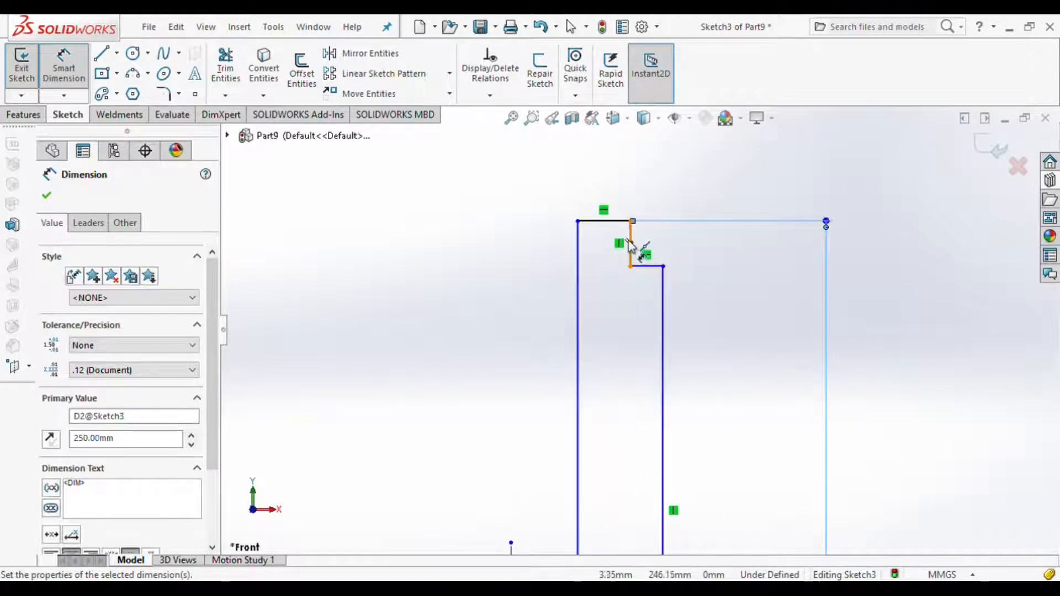
click(631, 246)
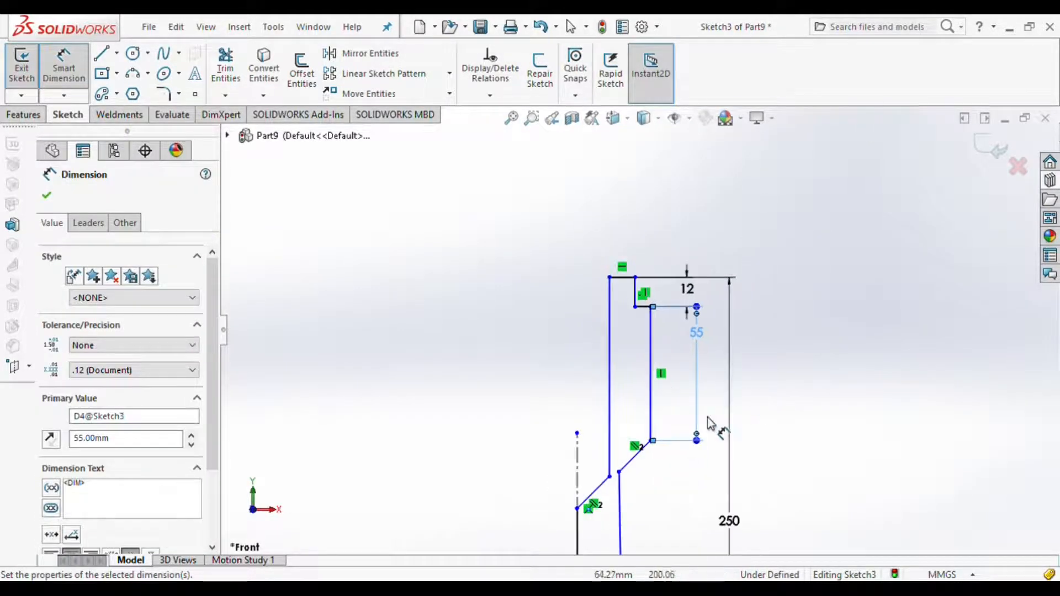
click(629, 452)
click(711, 428)
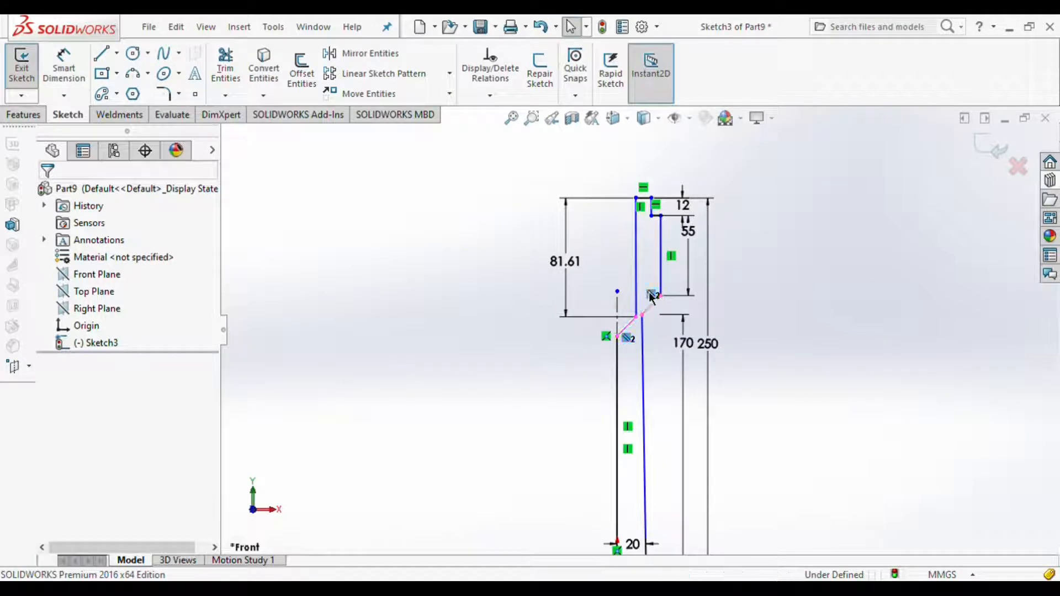
- Remove the parallel relation between the two slanted edges and set the upper inner vertical edge to 25 mm
scroll(652, 296, down, 2)
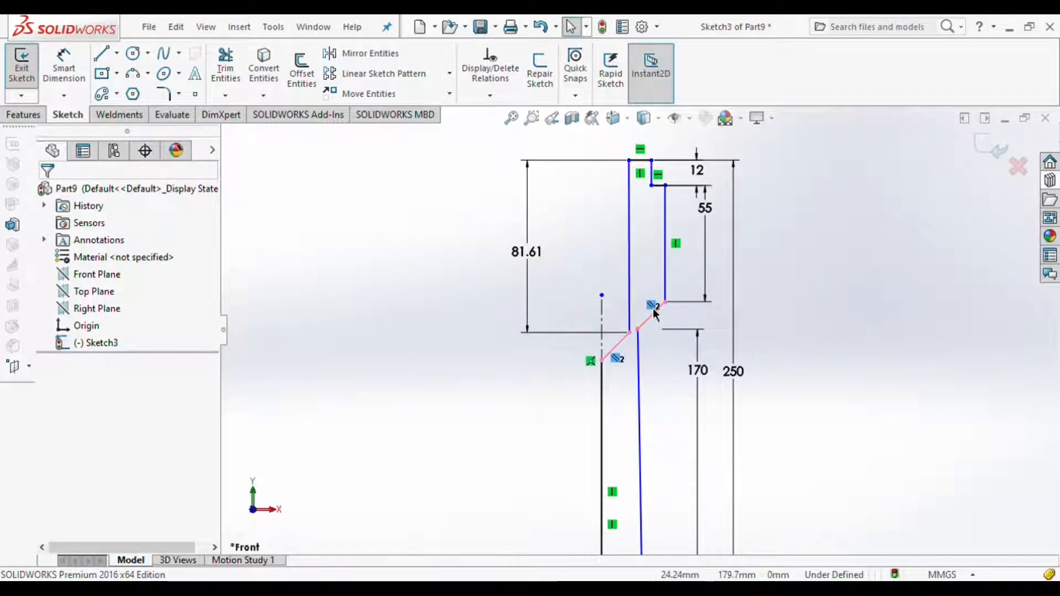
double_click(532, 255)
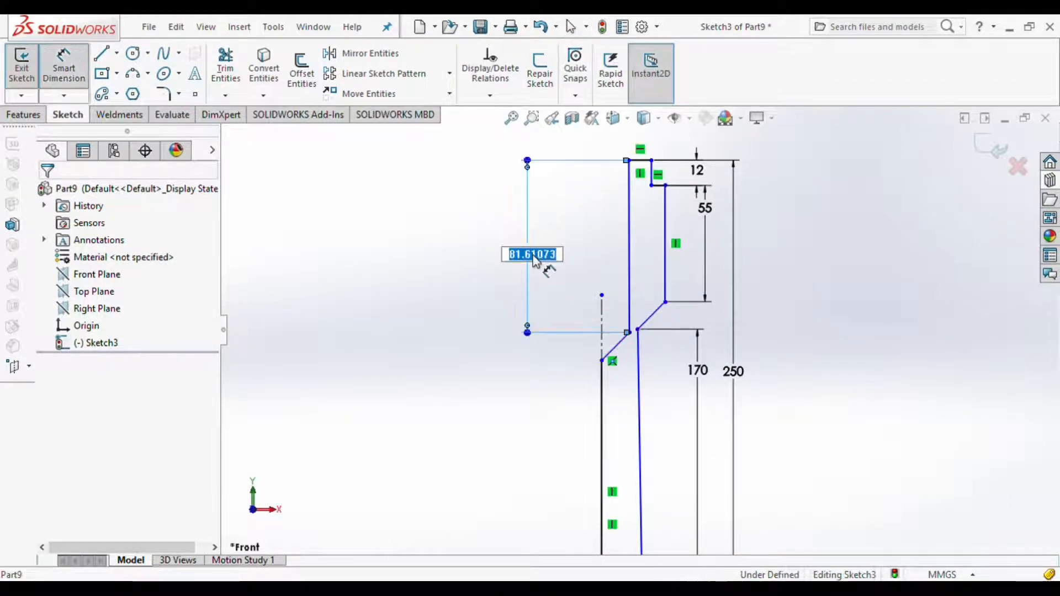
key(Return)
- Dimension the long inner vertical edge on the centerline to 219 mm
click(544, 407)
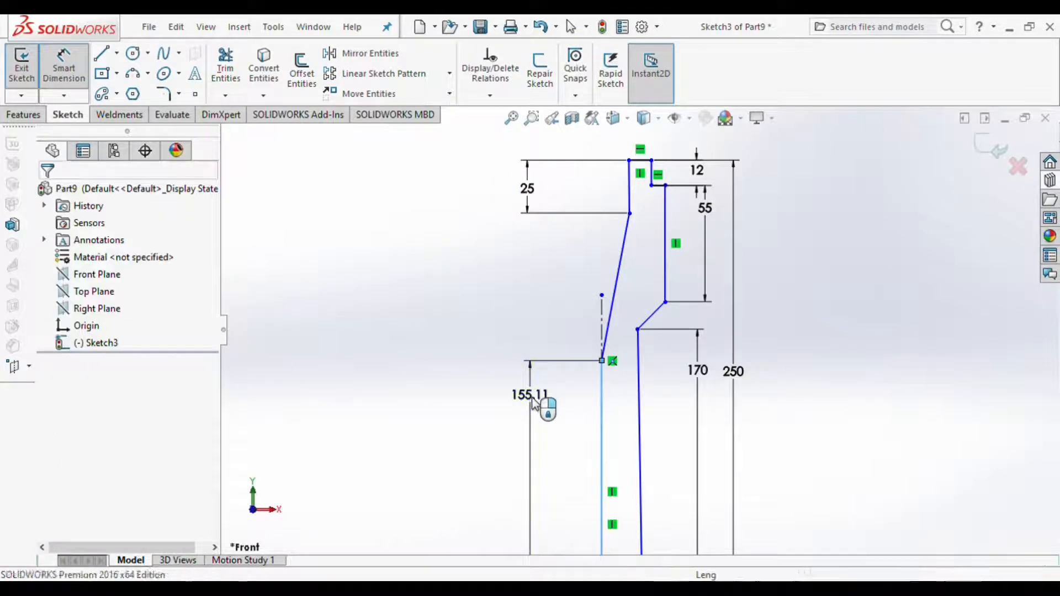
click(529, 310)
text(219)
key(Return)
- Dimension the horizontal distance from the centerline to the upper inner vertical edge to 6 mm
scroll(633, 203, down, 1)
click(629, 152)
click(596, 228)
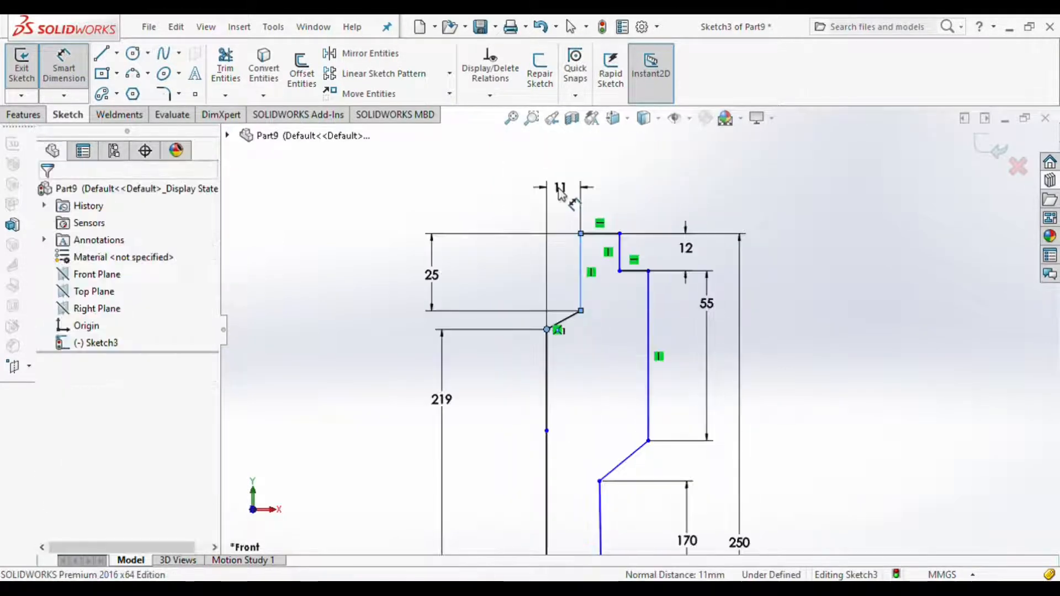
click(558, 188)
text(6)
key(Return)
- Dimension the horizontal distance from the centerline to the top step's vertical edge to 11 mm
click(620, 246)
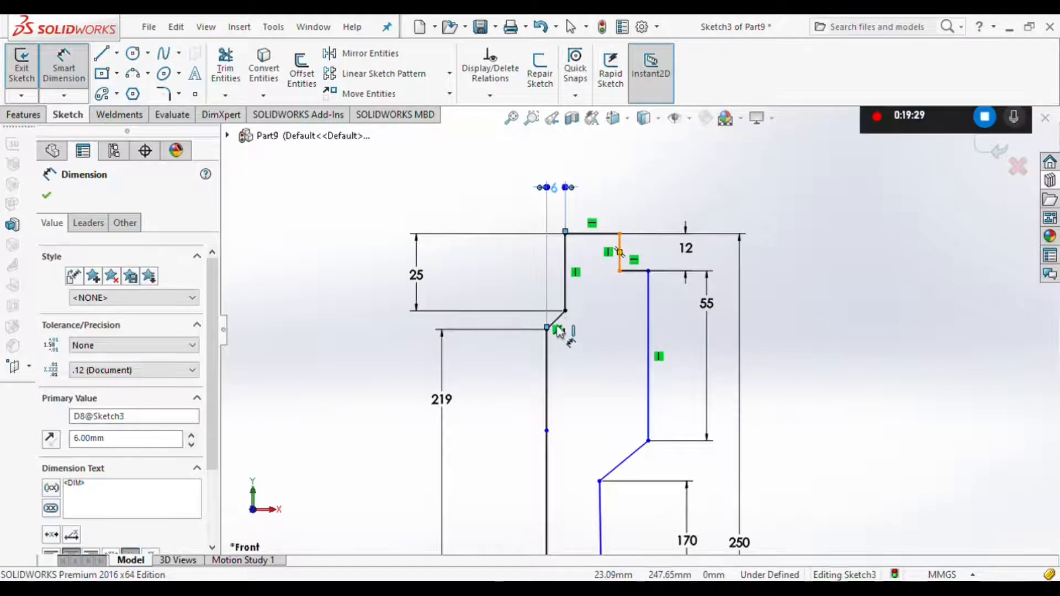
click(548, 330)
click(571, 150)
text(11)
key(Return)
- Dimension the horizontal distance from the centerline to the outer flange edge to 33 mm
click(611, 326)
click(547, 346)
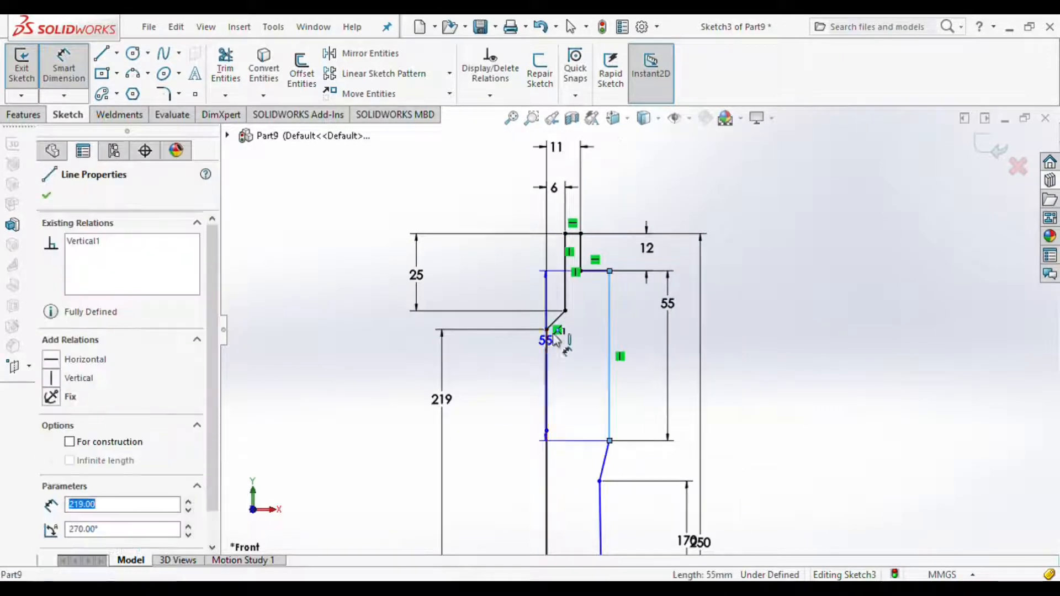
scroll(573, 194, up, 3)
click(597, 193)
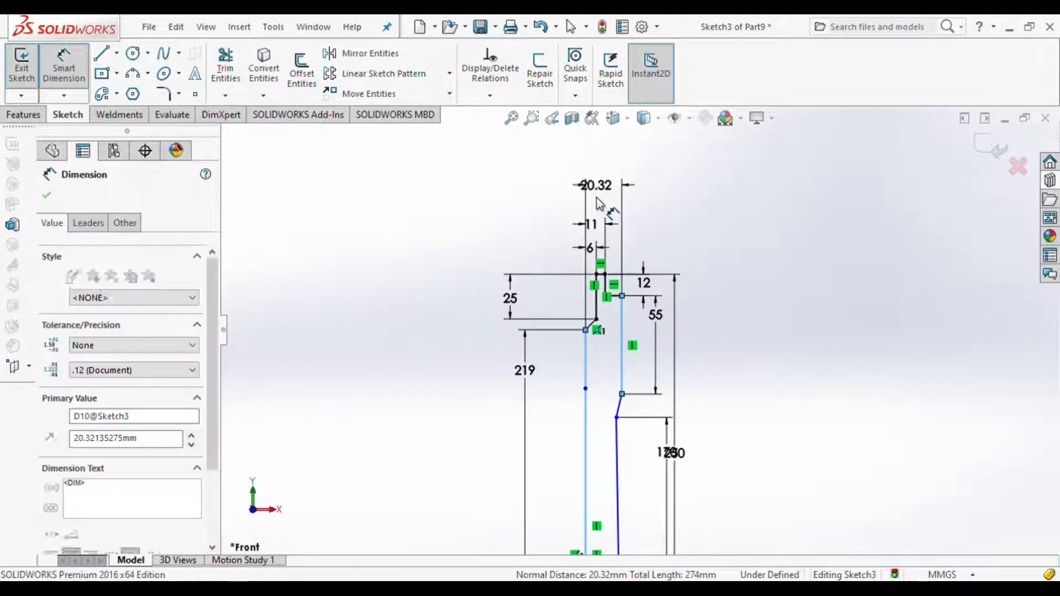
text(33)
key(Return)
- Add a vertical relation to the slightly slanted lower outer edge of the profile
scroll(597, 198, up, 3)
scroll(642, 454, down, 2)
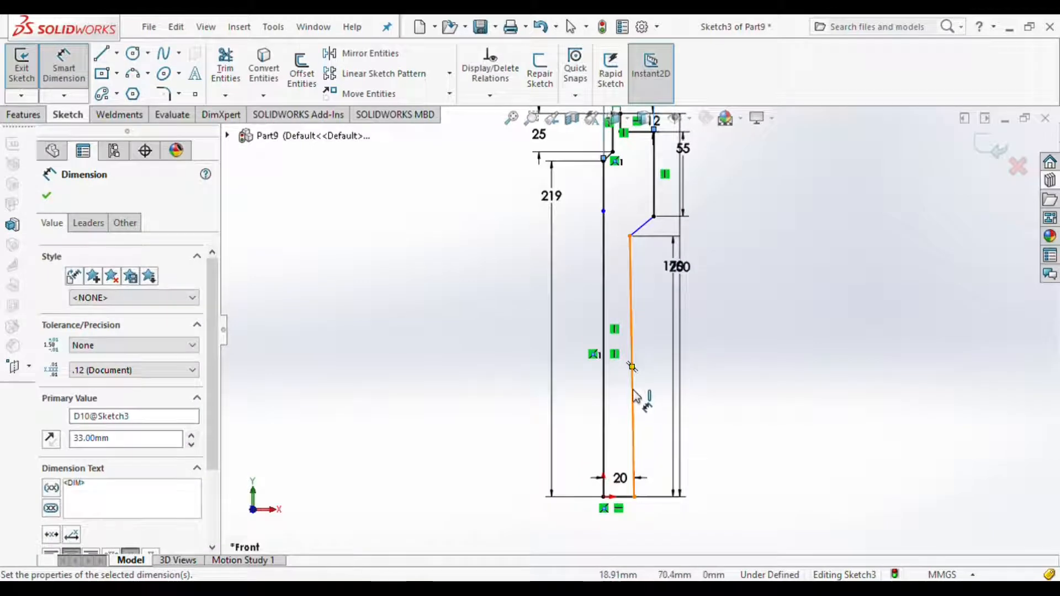
key(Escape)
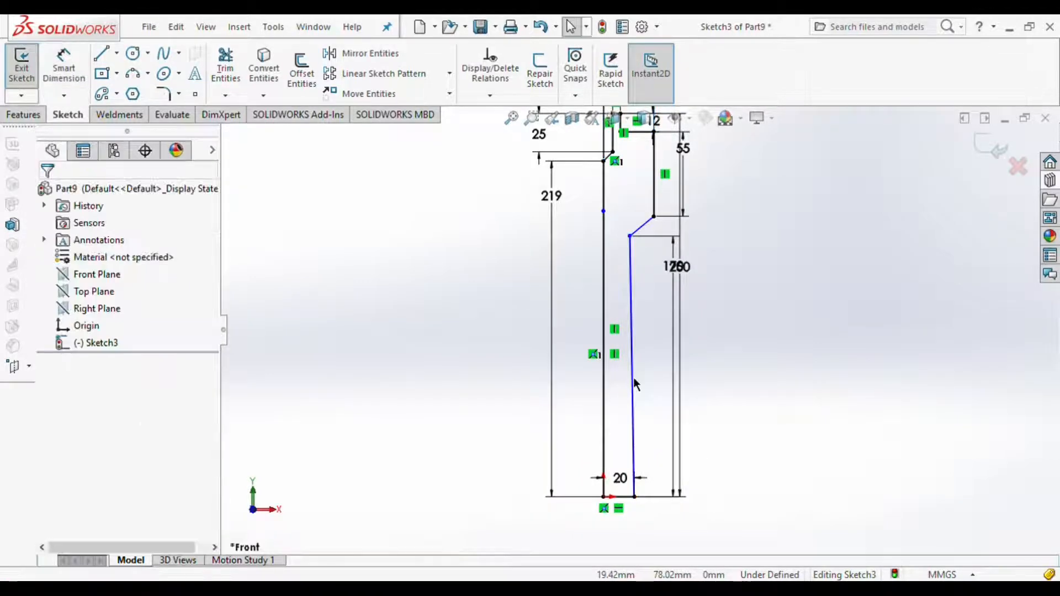
click(634, 395)
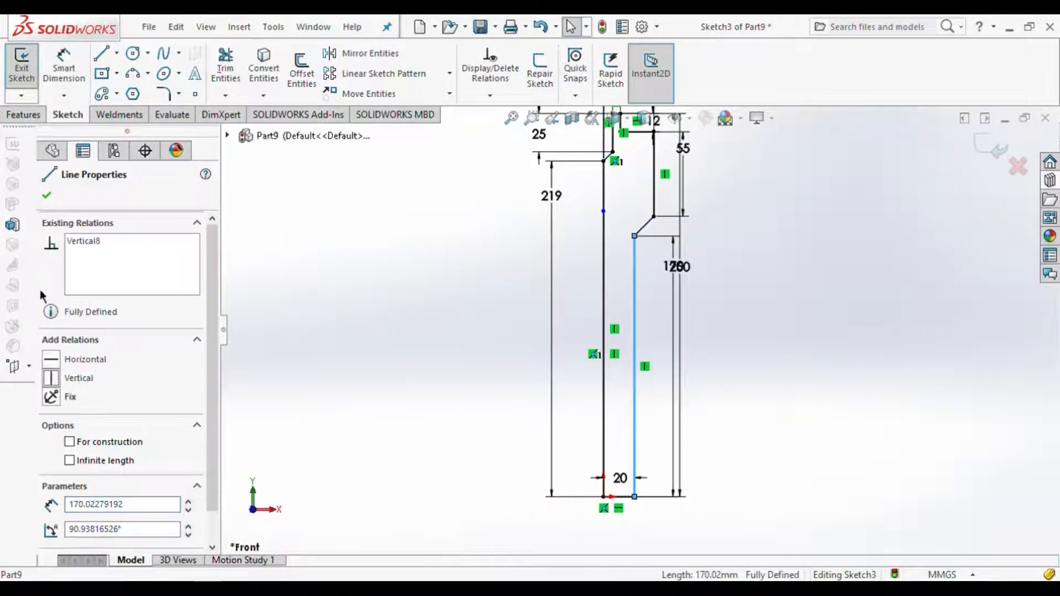
click(47, 195)
scroll(602, 486, up, 2)
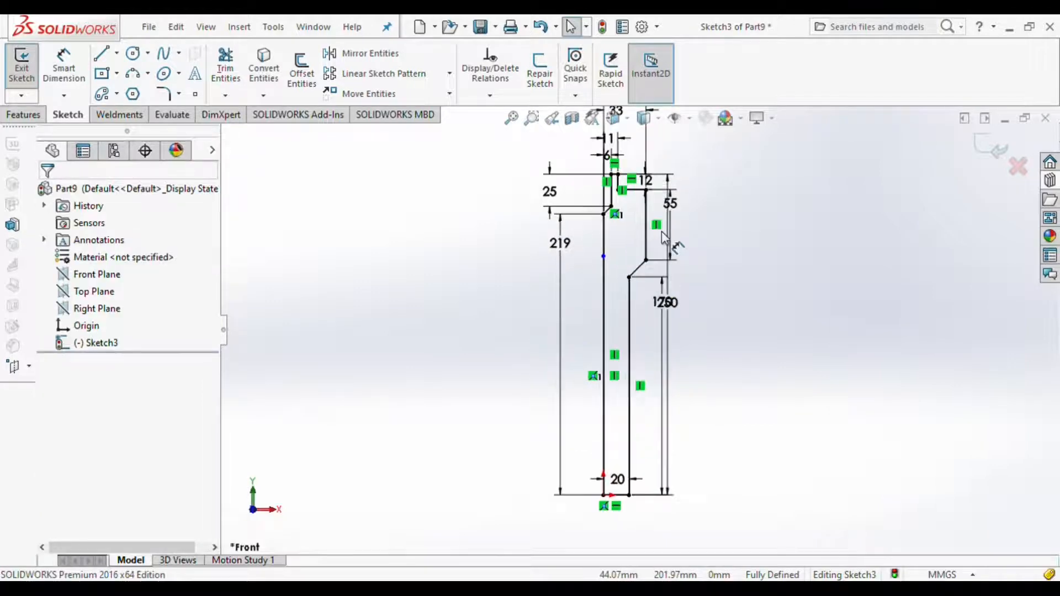
- Revolve the stepped shaft profile 360 degrees about its vertical centerline
click(23, 117)
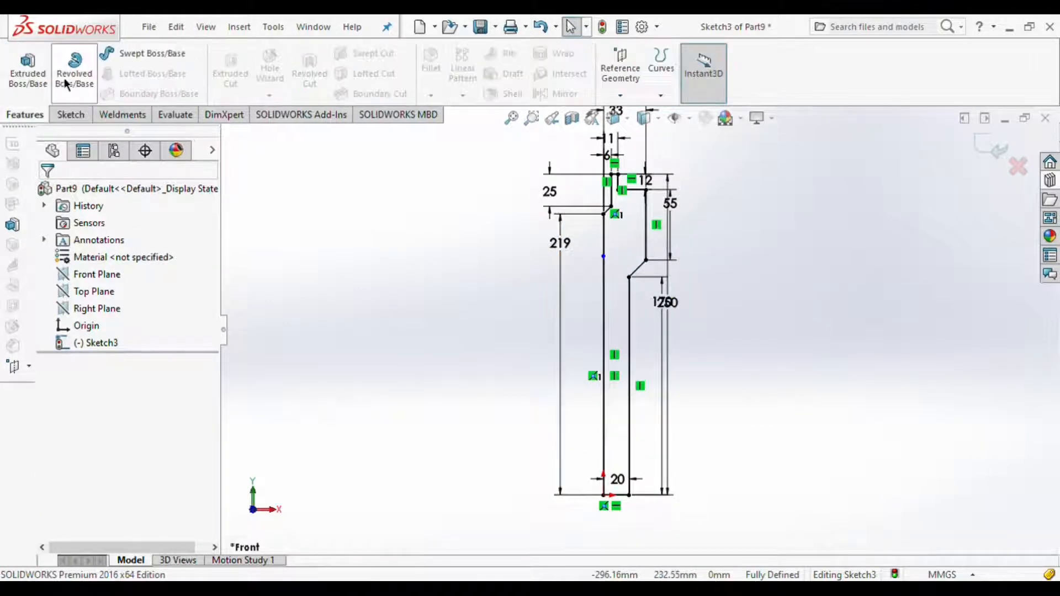
click(74, 85)
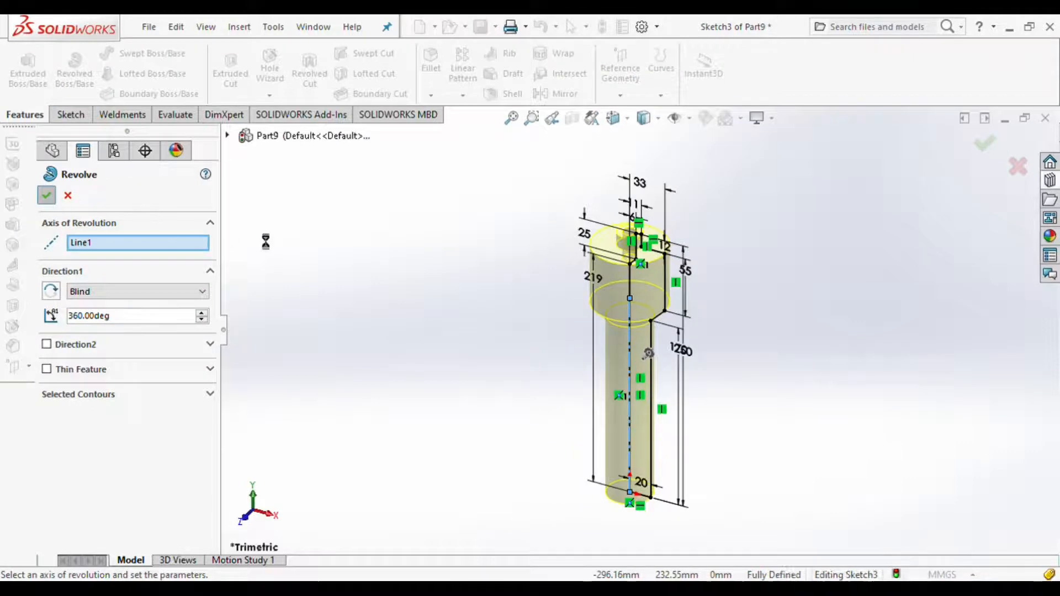
key(Return)
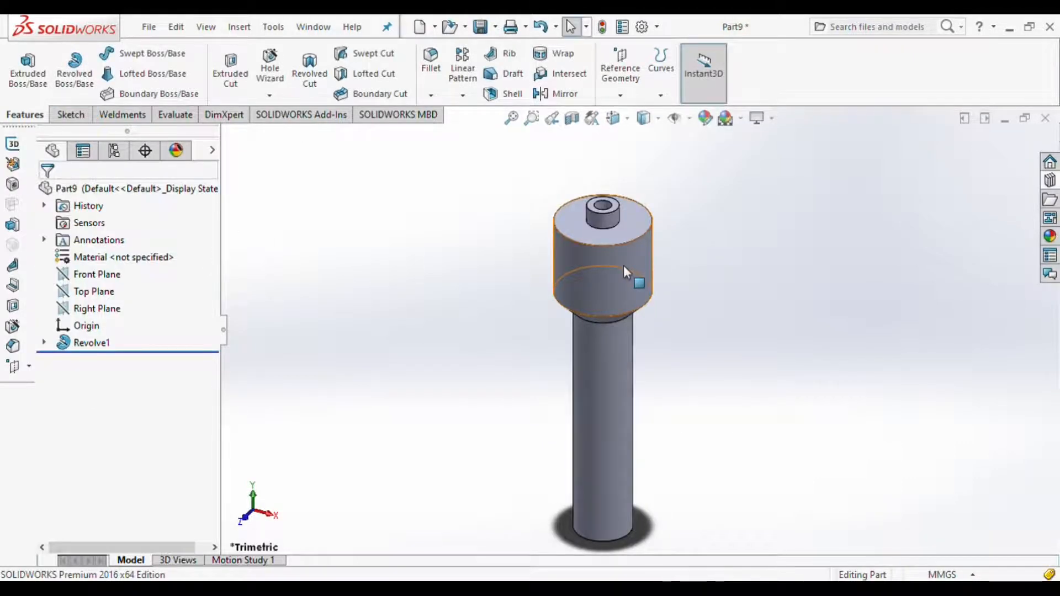
- Sketch a circle about 17.6 mm in diameter on the Front Plane, centered on the axis within the wide head
click(93, 275)
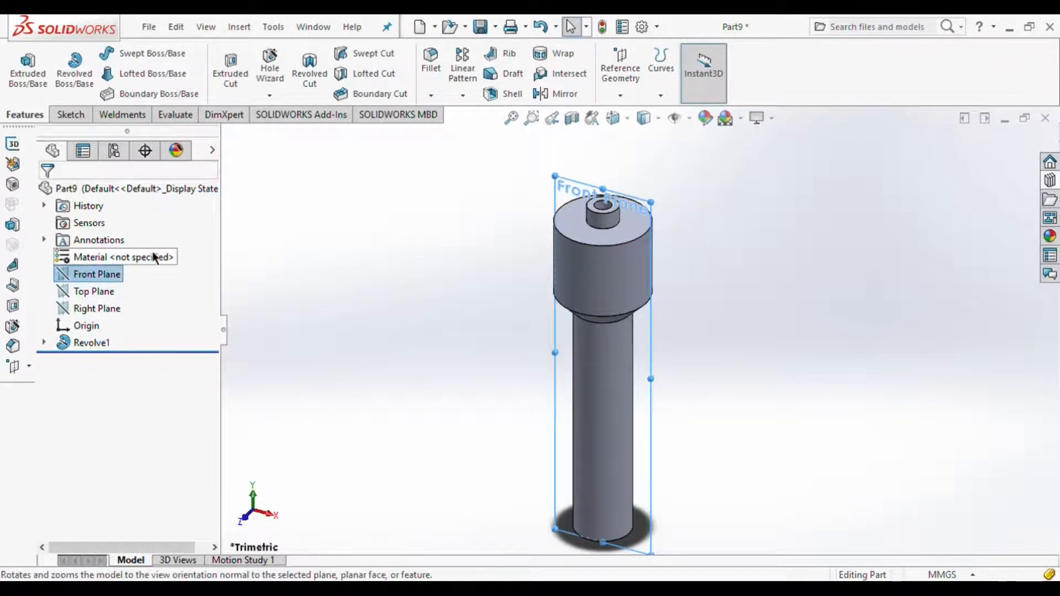
click(155, 258)
click(81, 117)
click(134, 55)
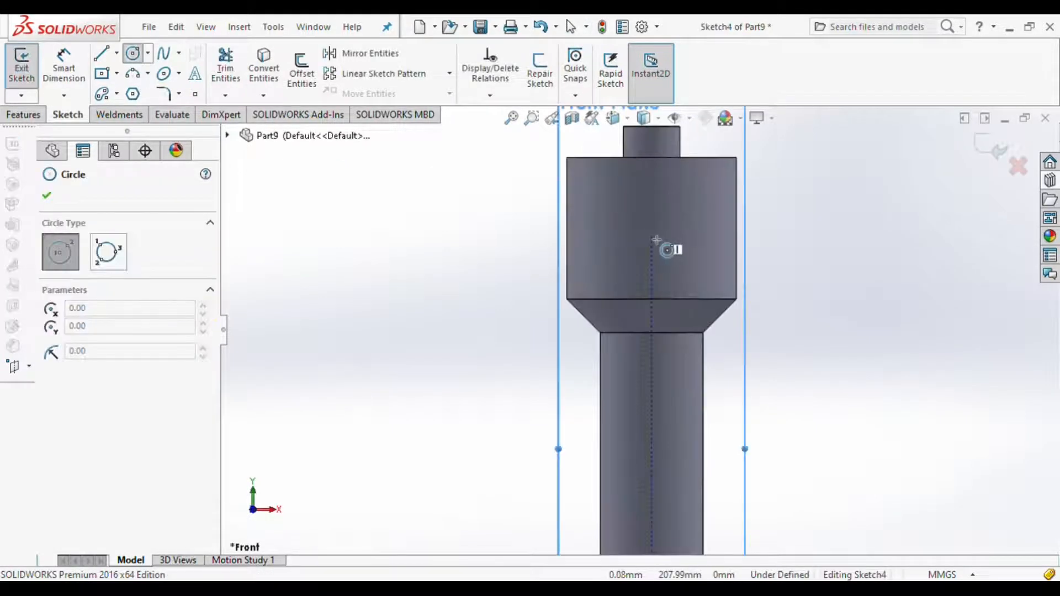
click(651, 226)
click(671, 238)
- Dimension the circle's diameter to 12 mm and its center 27.5 mm below the head's upper edge
click(73, 70)
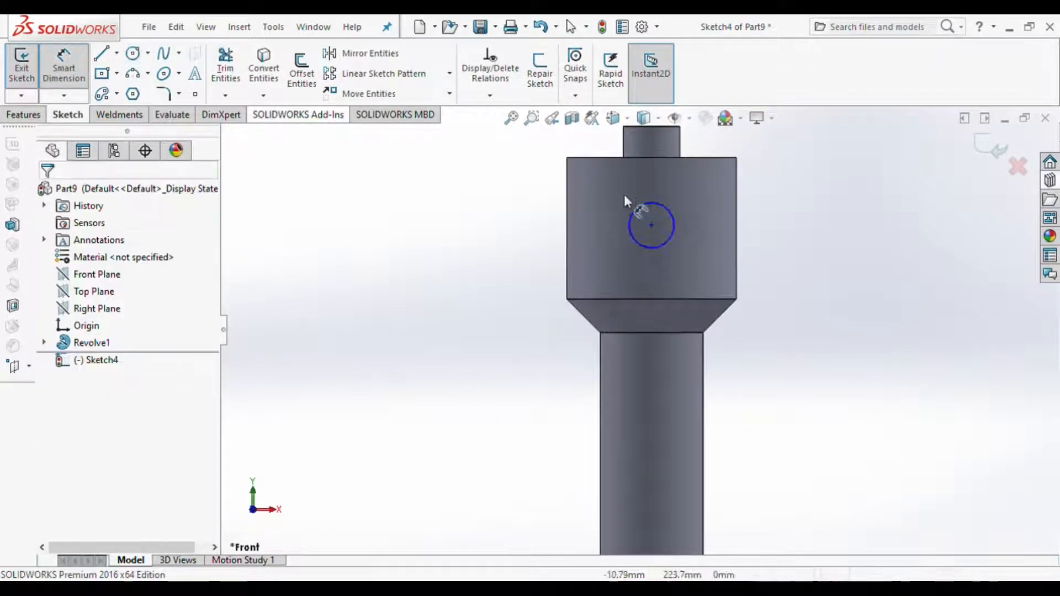
click(672, 213)
click(674, 219)
click(718, 210)
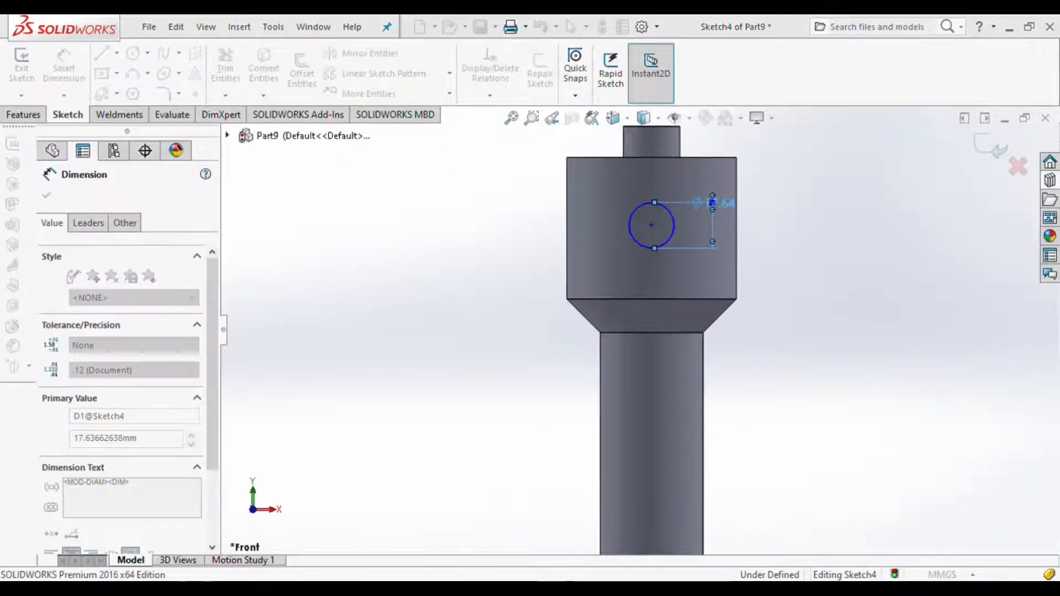
click(651, 225)
click(684, 157)
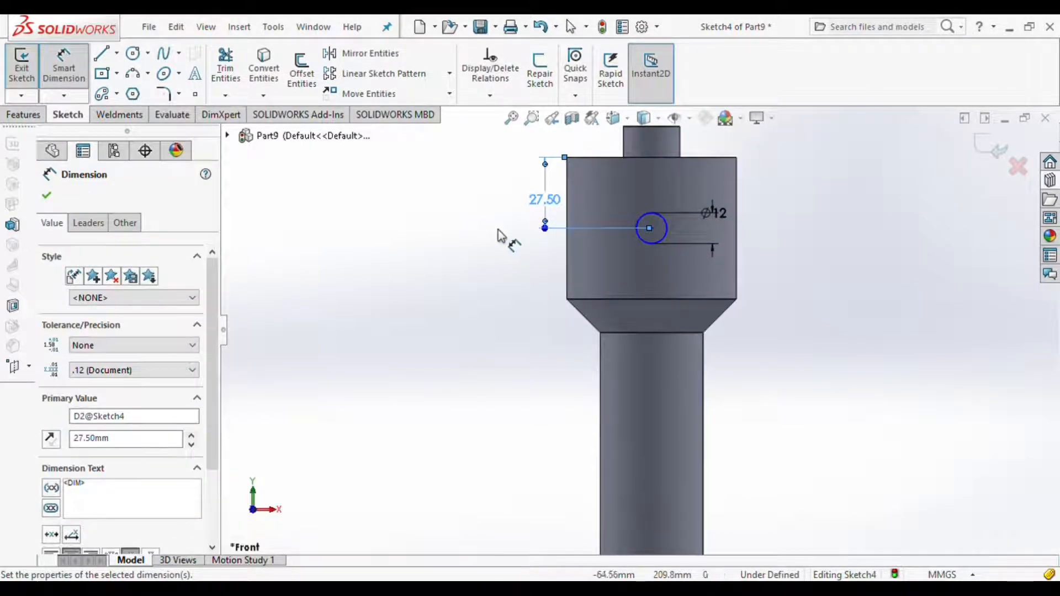
- Cut-extrude the 12 mm circle through the head to form a cross hole
click(23, 114)
click(228, 80)
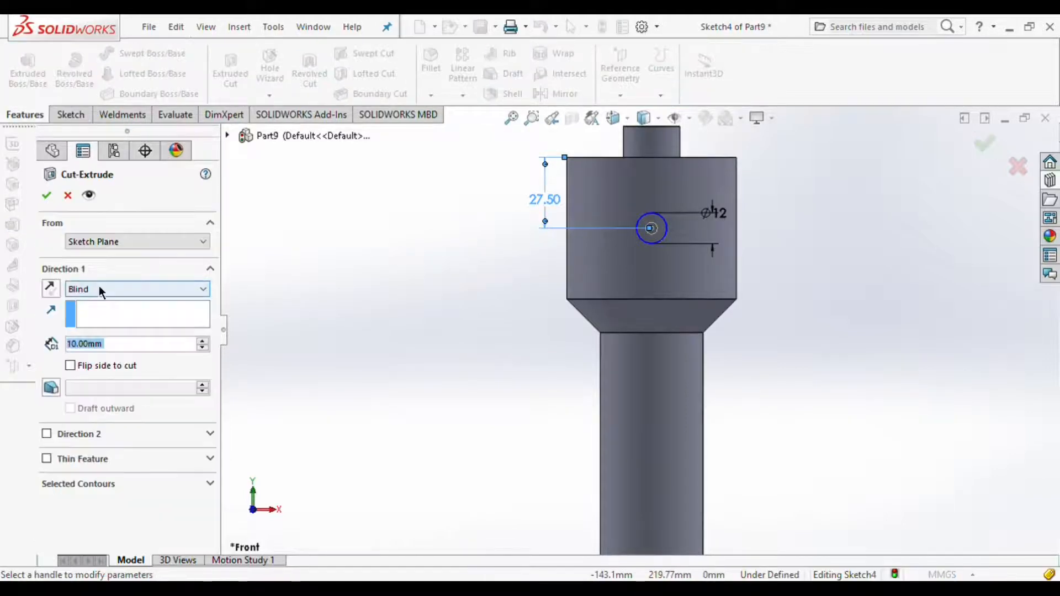
click(46, 195)
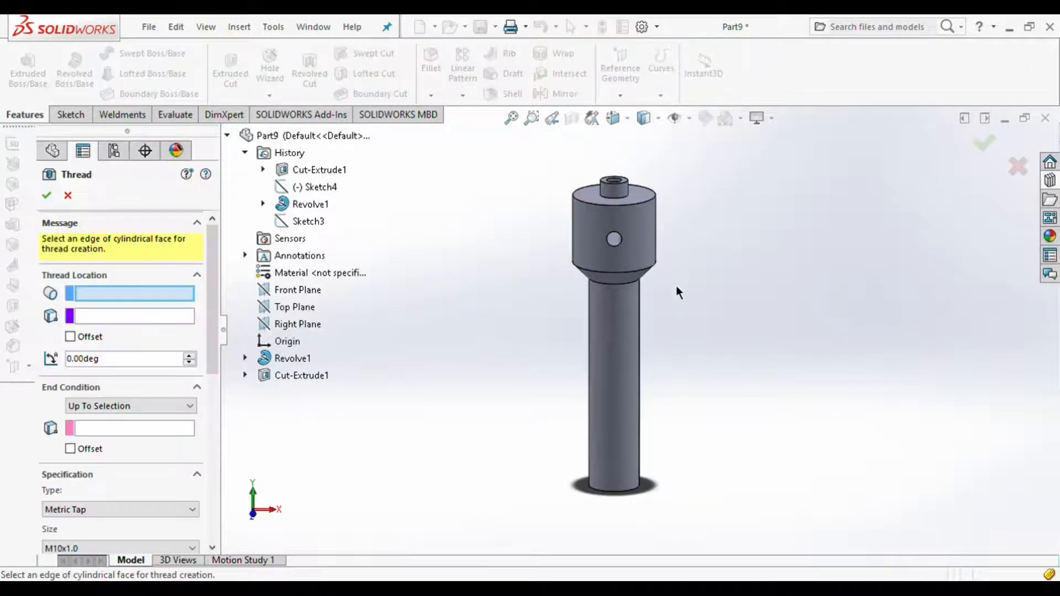
- Set the thread's start at the circular edge below the cone and its end at the shaft's lower end
scroll(679, 288, down, 5)
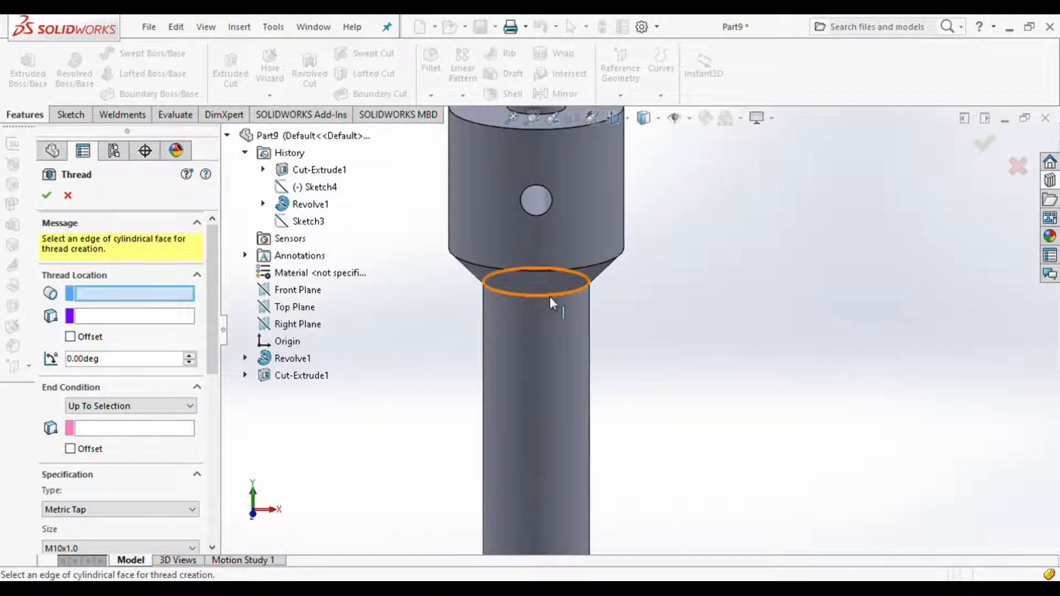
click(550, 301)
scroll(560, 332, up, 5)
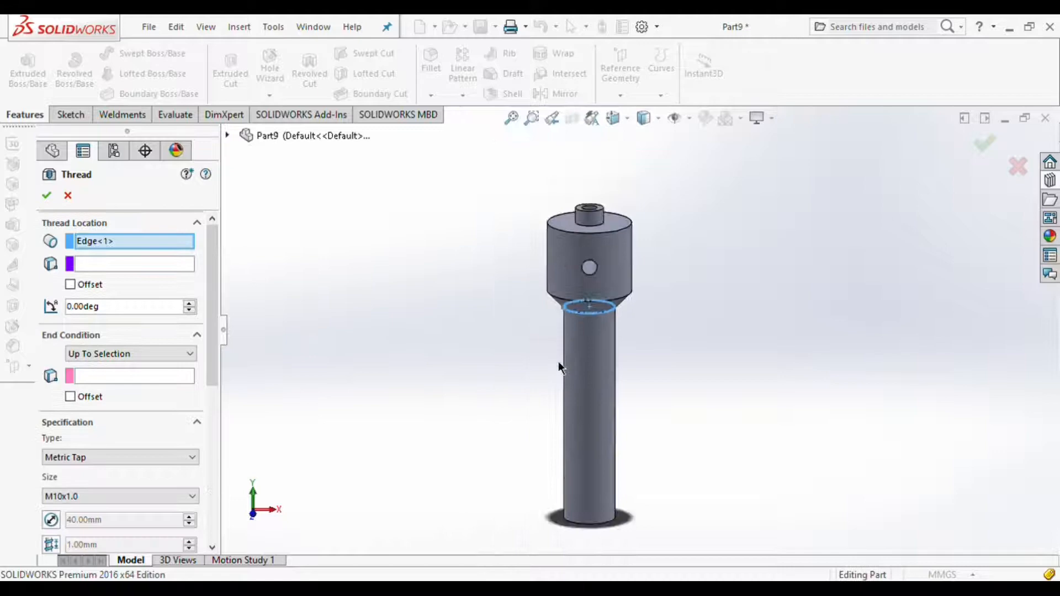
scroll(606, 471, down, 8)
click(607, 467)
- Create the Metric Tap M10x1.0 thread on the shaft as an extruded thread with a 5 mm pitch
scroll(197, 402, down, 4)
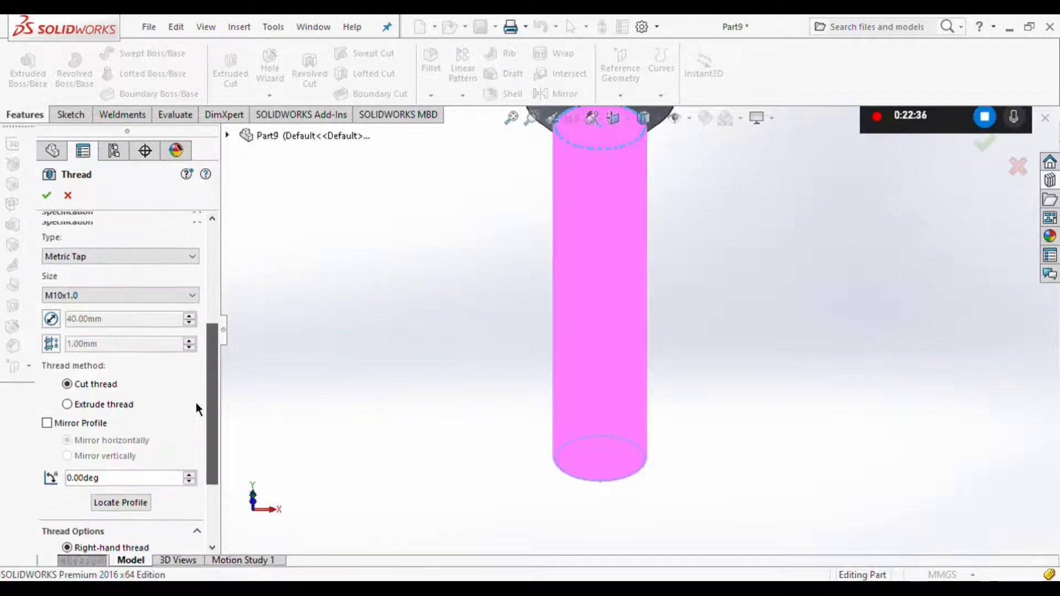
click(67, 408)
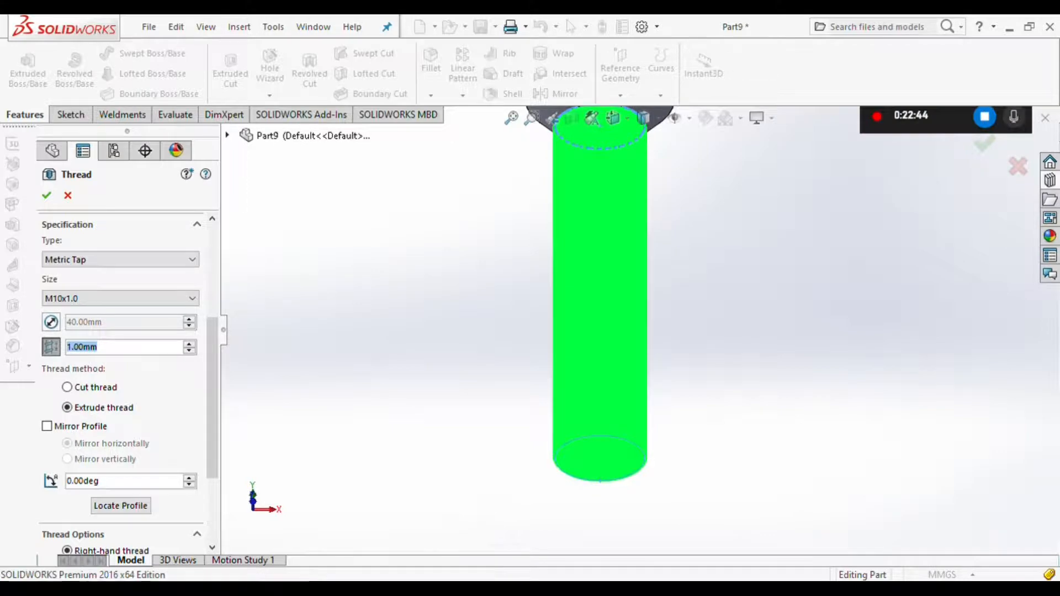
text(5)
key(Return)
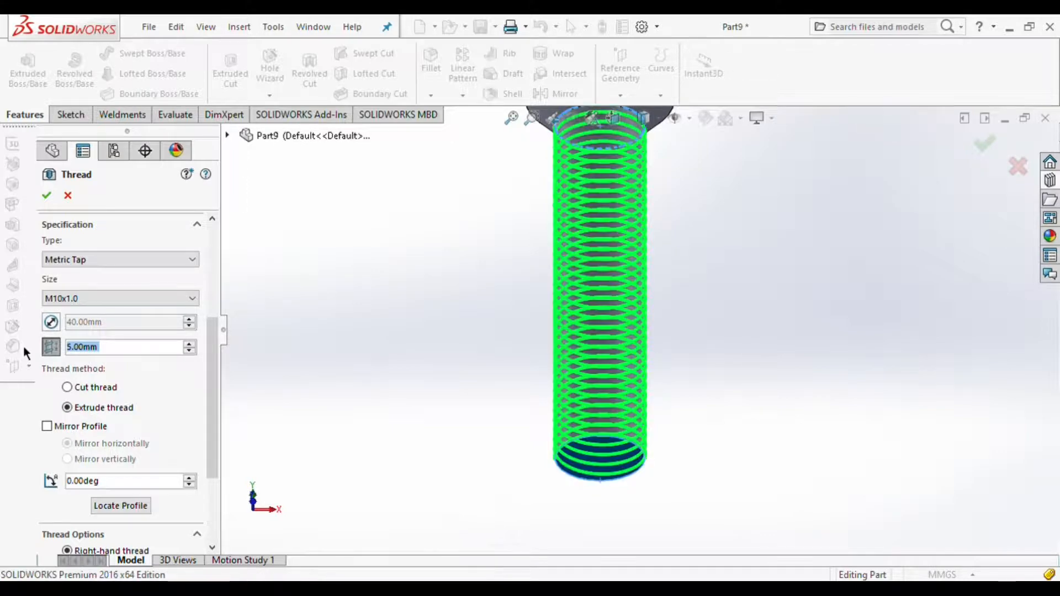
click(47, 195)
scroll(687, 360, down, 3)
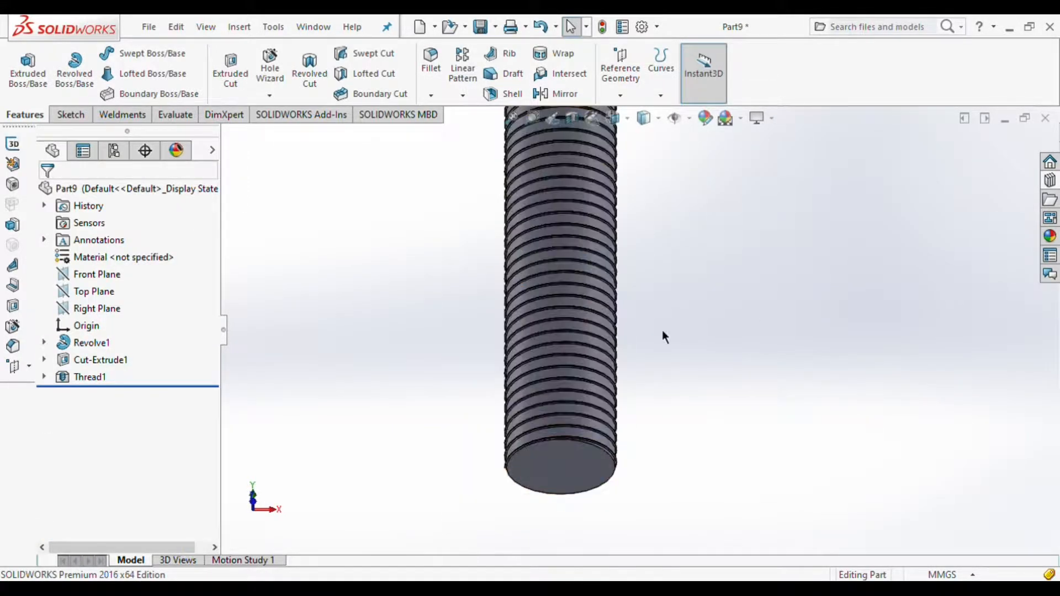
scroll(662, 330, up, 5)
scroll(665, 221, down, 3)
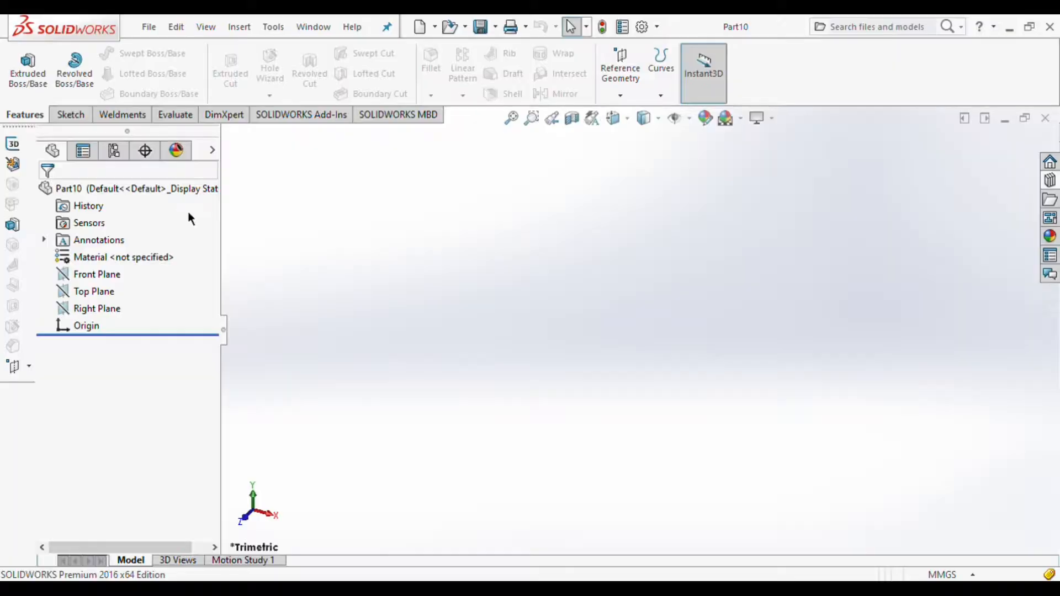
- Start a sketch on the new part's Front Plane and draw a vertical centerline up from the origin
click(88, 275)
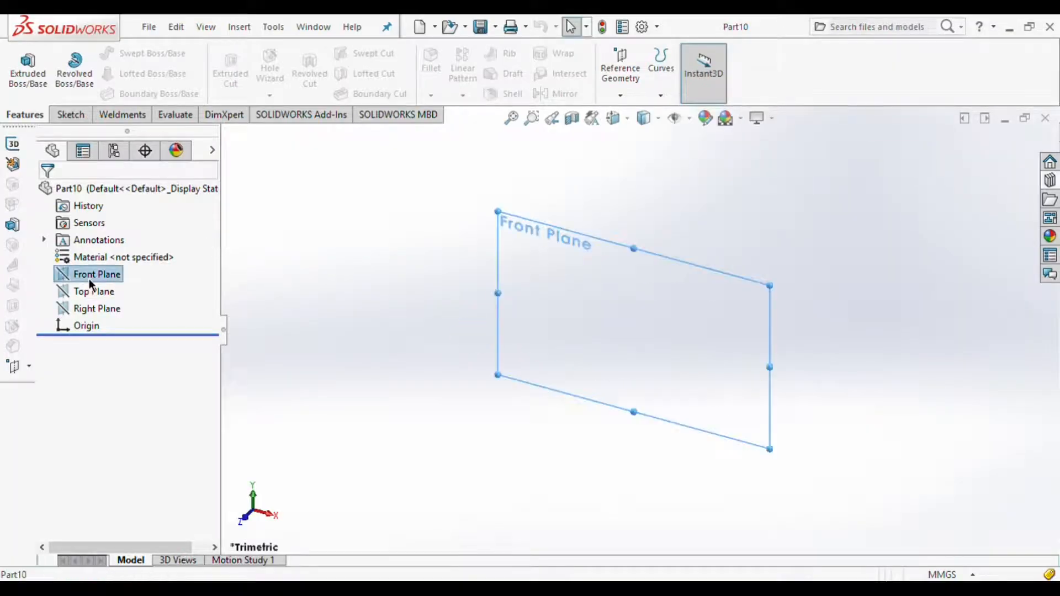
click(149, 255)
click(78, 117)
click(117, 54)
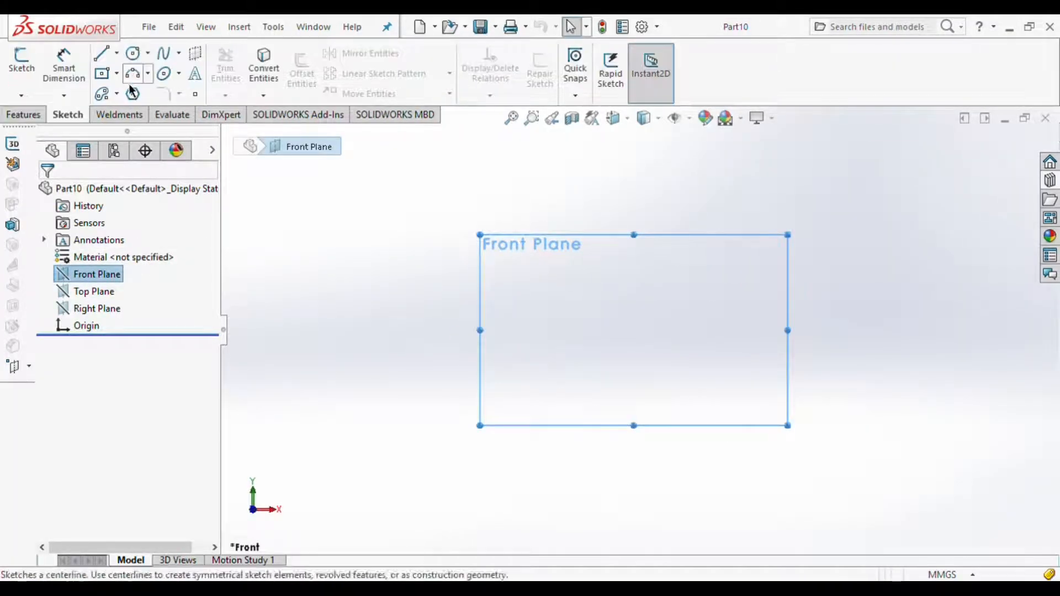
click(131, 87)
click(635, 330)
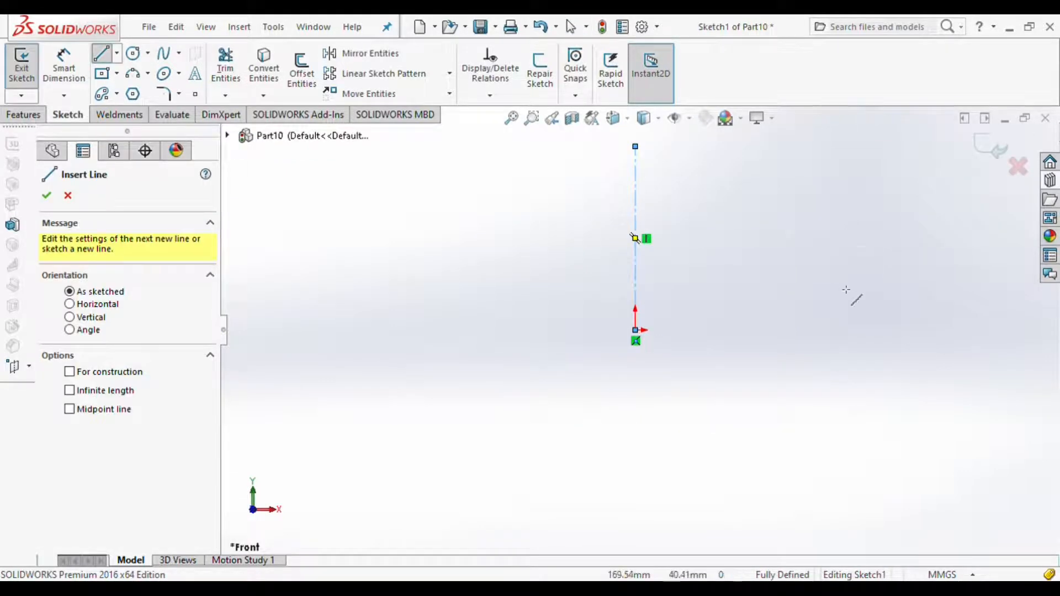
- Sketch the half profile from the origin to the centerline's upper end, with a narrow lower section, 45-degree shoulder and wider upper section
click(635, 330)
click(662, 330)
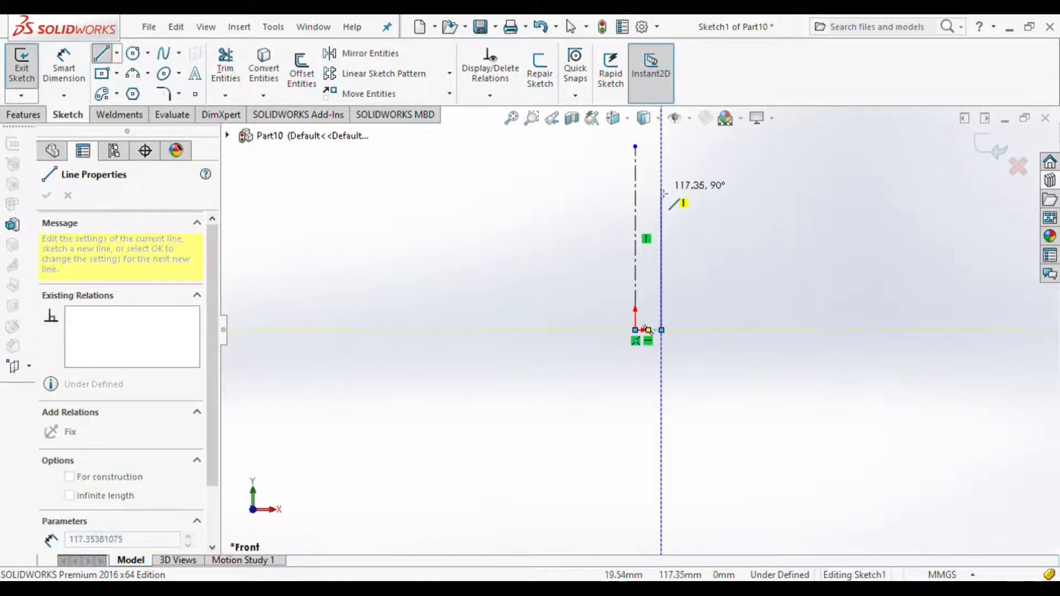
click(662, 189)
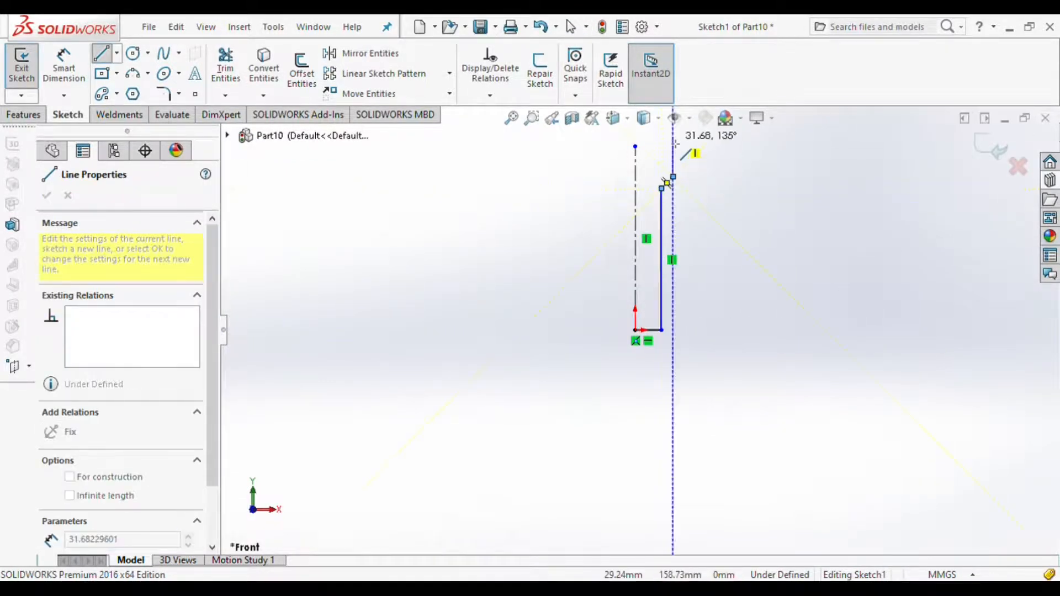
click(673, 176)
click(635, 147)
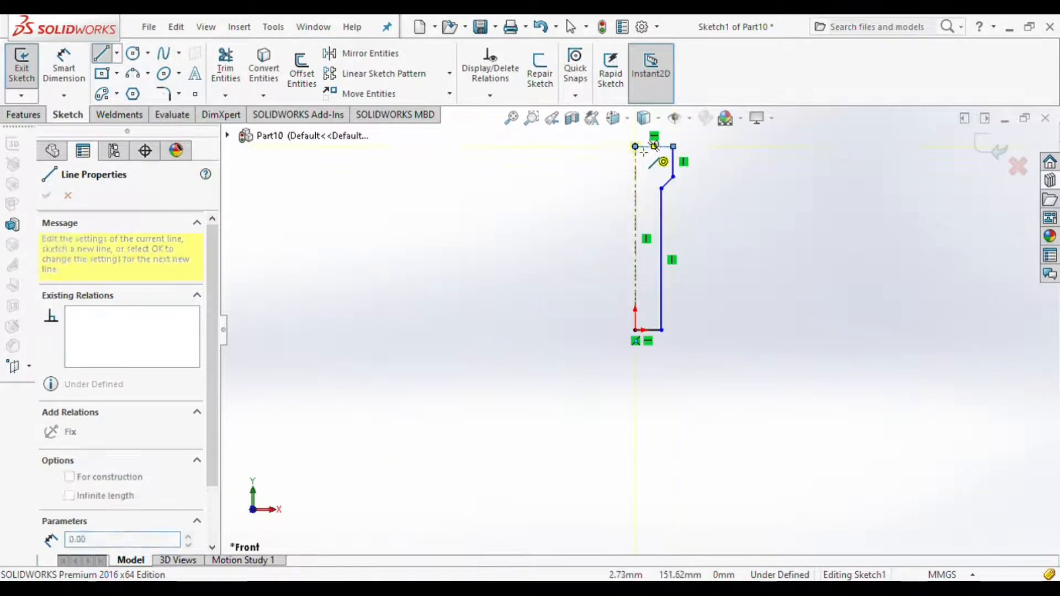
key(Escape)
- Dimension the profile's bottom horizontal edge to 6 mm
scroll(635, 177, down, 1)
click(76, 65)
scroll(816, 332, down, 2)
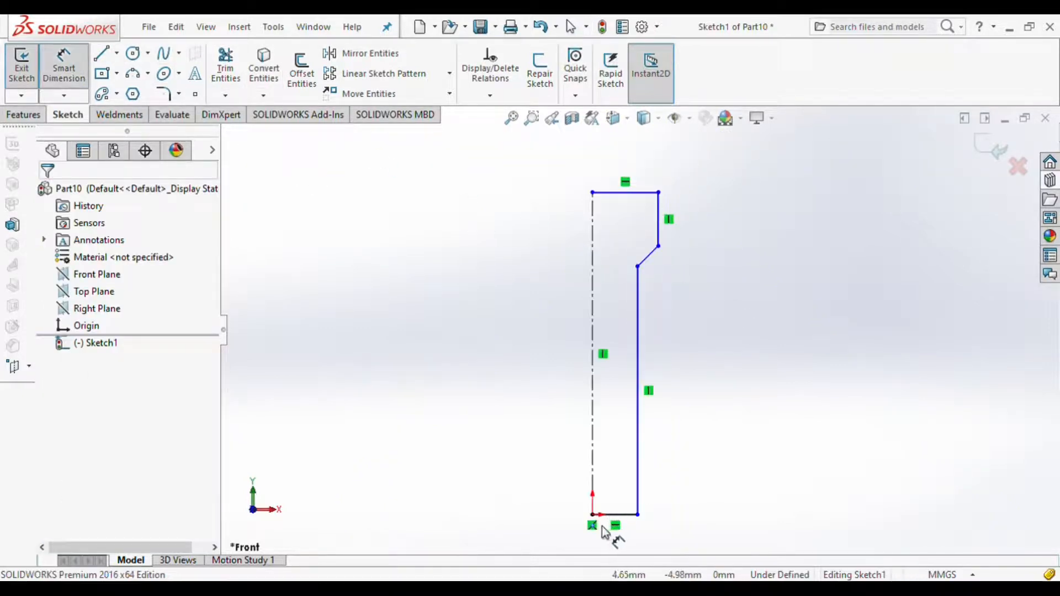
click(623, 515)
click(617, 476)
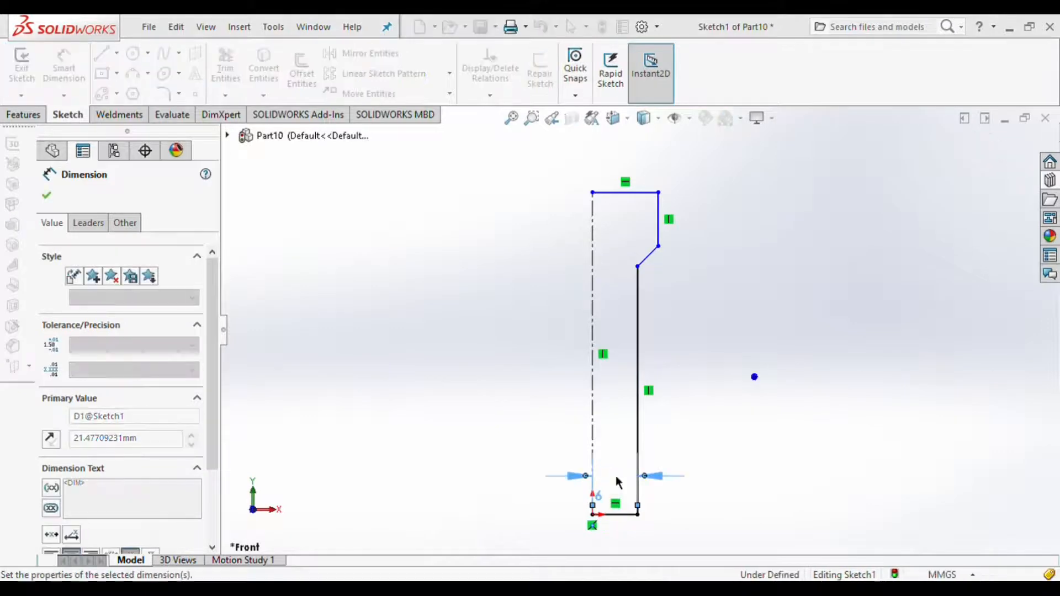
text(6)
key(Return)
- Dimension the profile's overall height to 280 mm and the narrow lower section's height to 65 mm
click(630, 192)
click(624, 514)
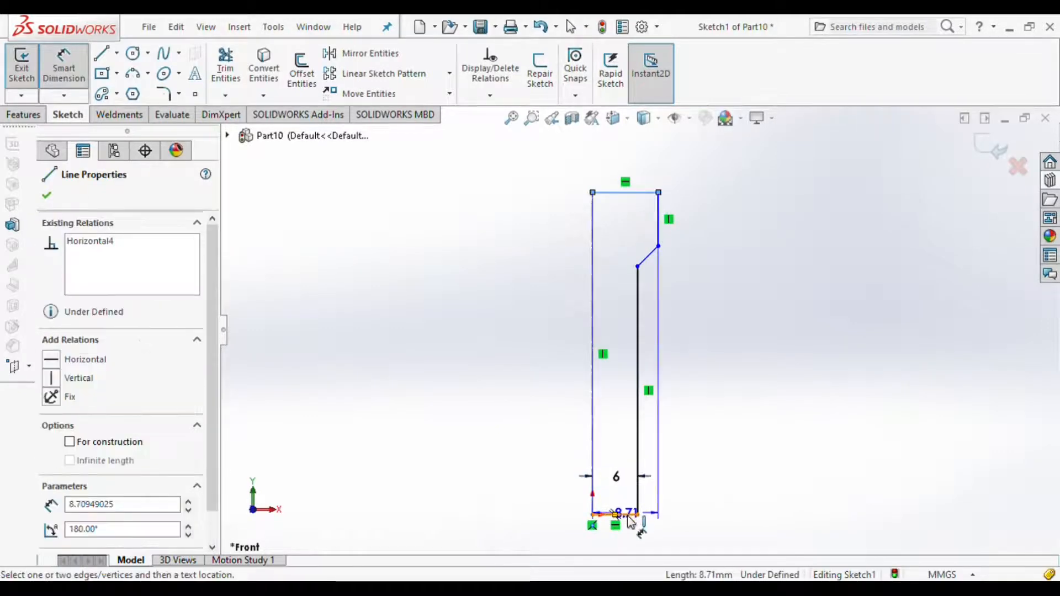
click(729, 379)
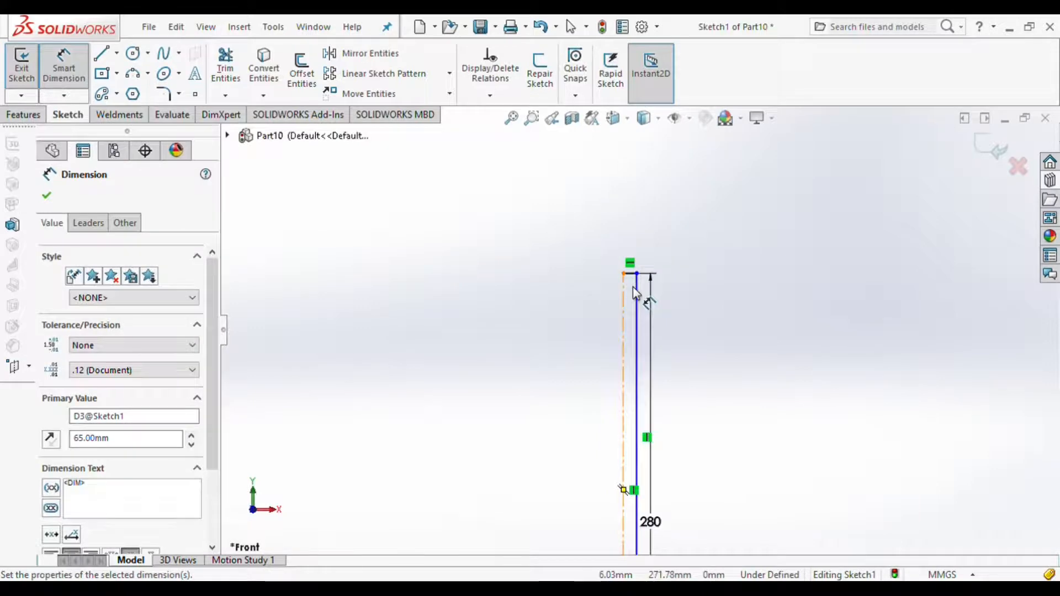
- Dimension the profile's top horizontal edge to 10 mm
scroll(631, 276, down, 3)
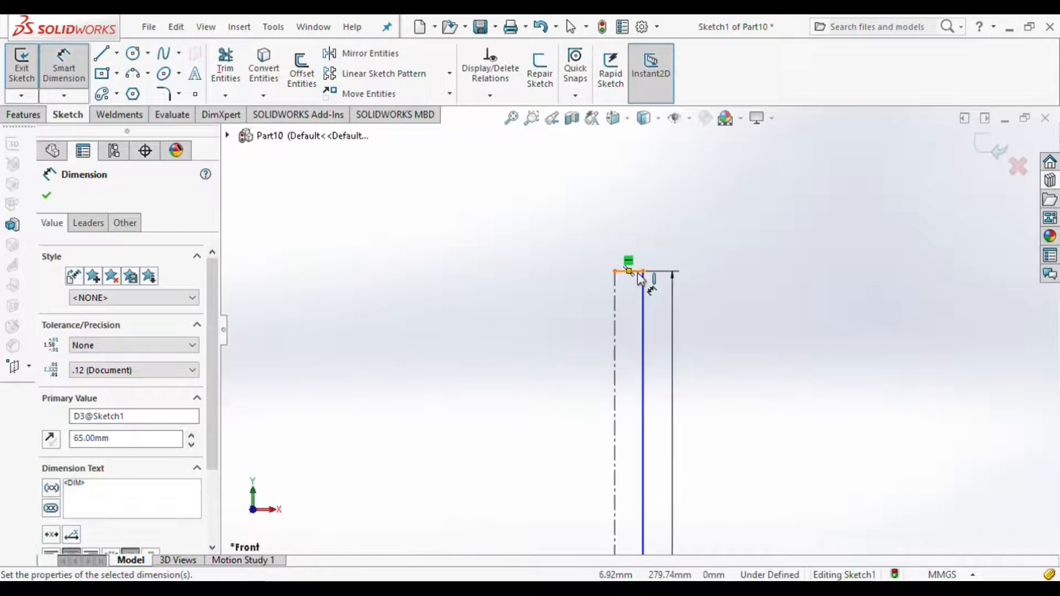
click(630, 273)
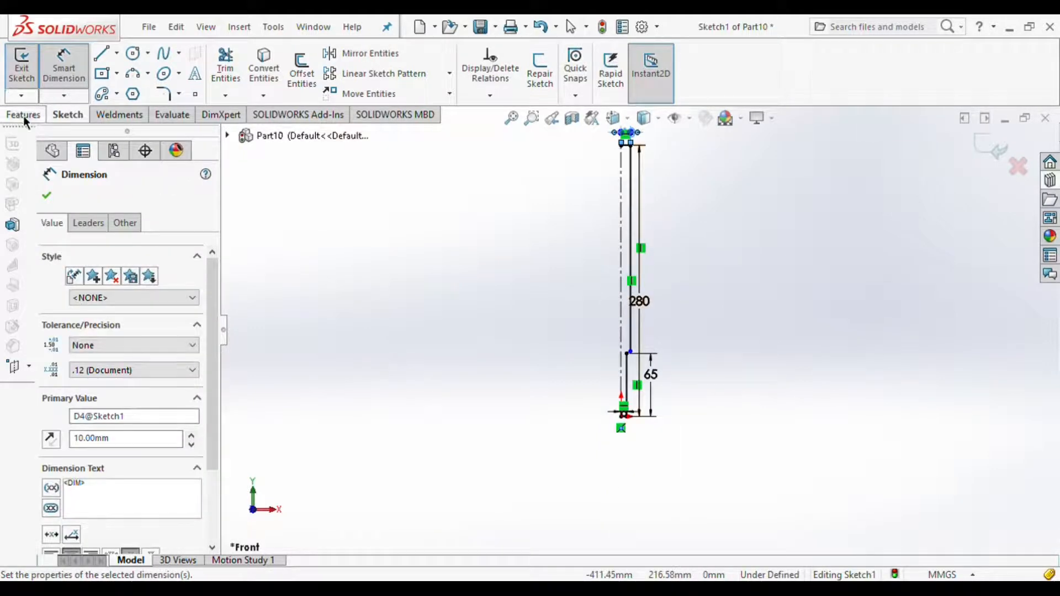
click(23, 115)
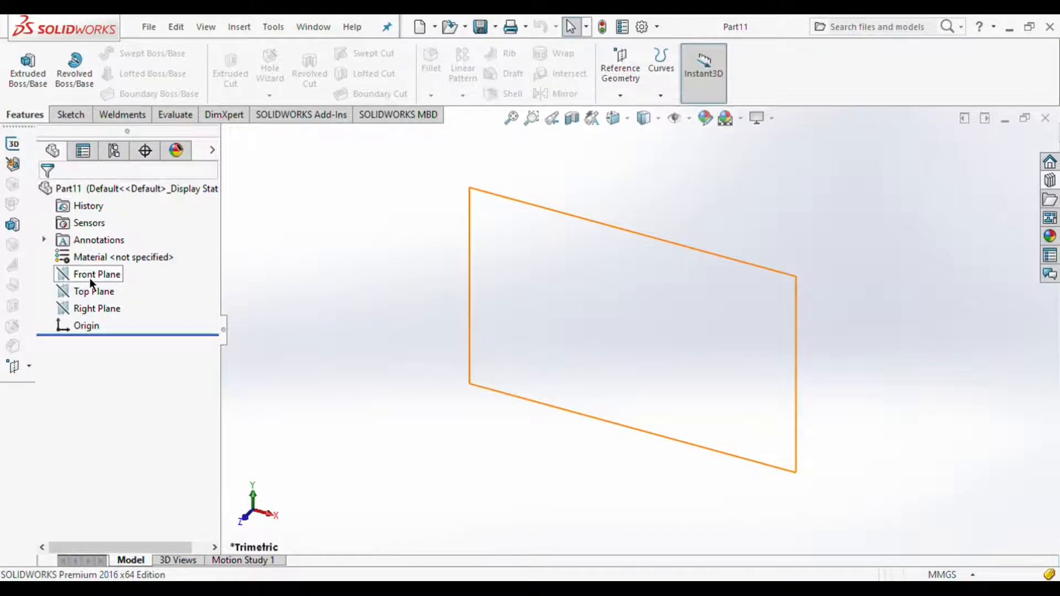
- Start a sketch on the new part's Front Plane and draw a vertical centerline about 79 mm long up from the origin
click(90, 276)
click(157, 262)
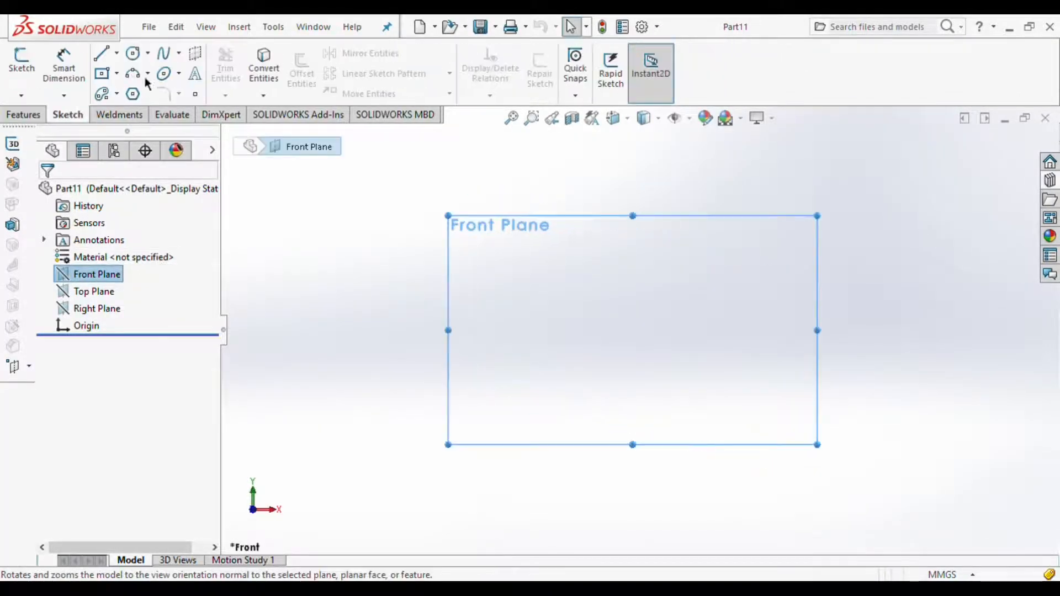
click(117, 53)
click(125, 97)
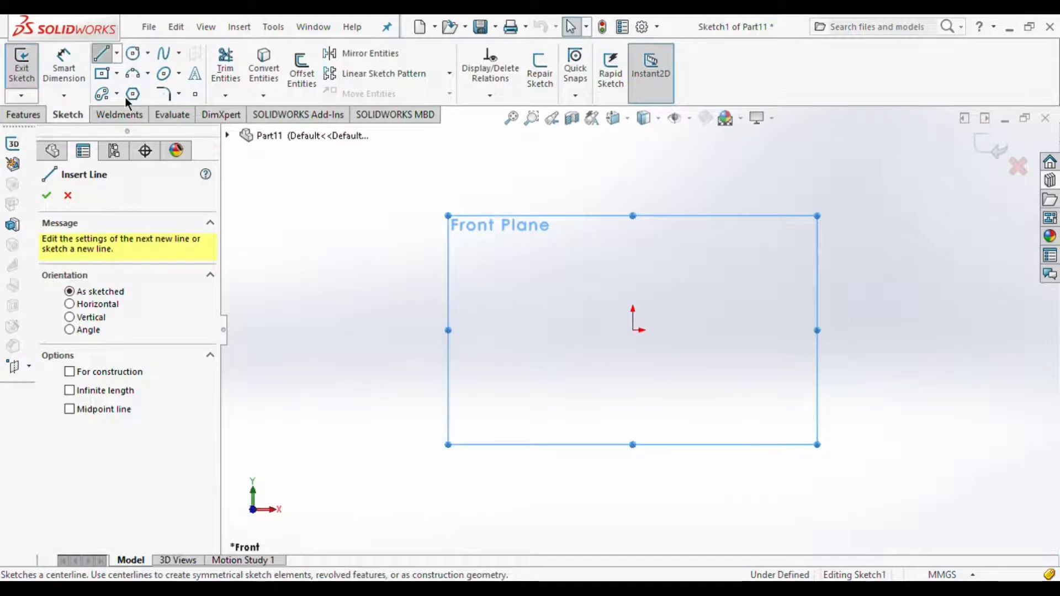
click(633, 331)
click(633, 165)
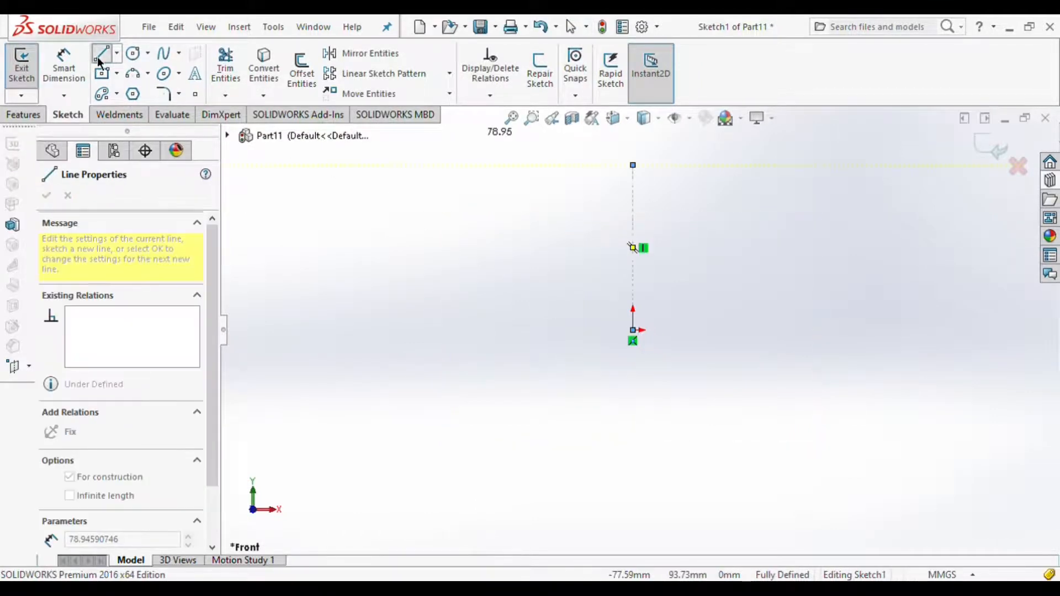
- Sketch the half profile with lines from the centerline's top end: horizontal top edge, inward slant, vertical shank edge and slanted tip to the origin
click(98, 55)
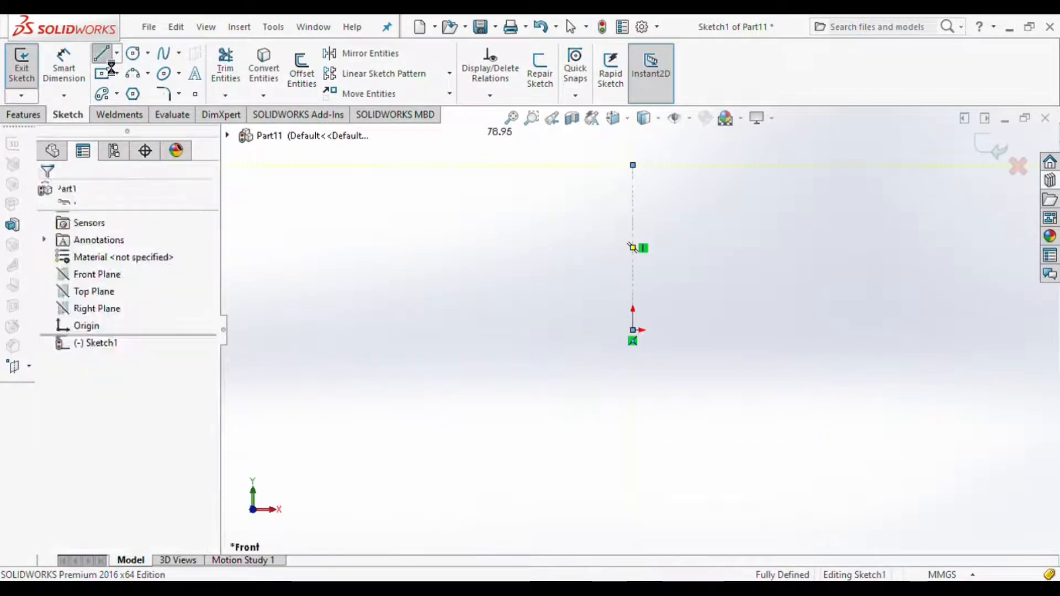
click(633, 165)
click(718, 165)
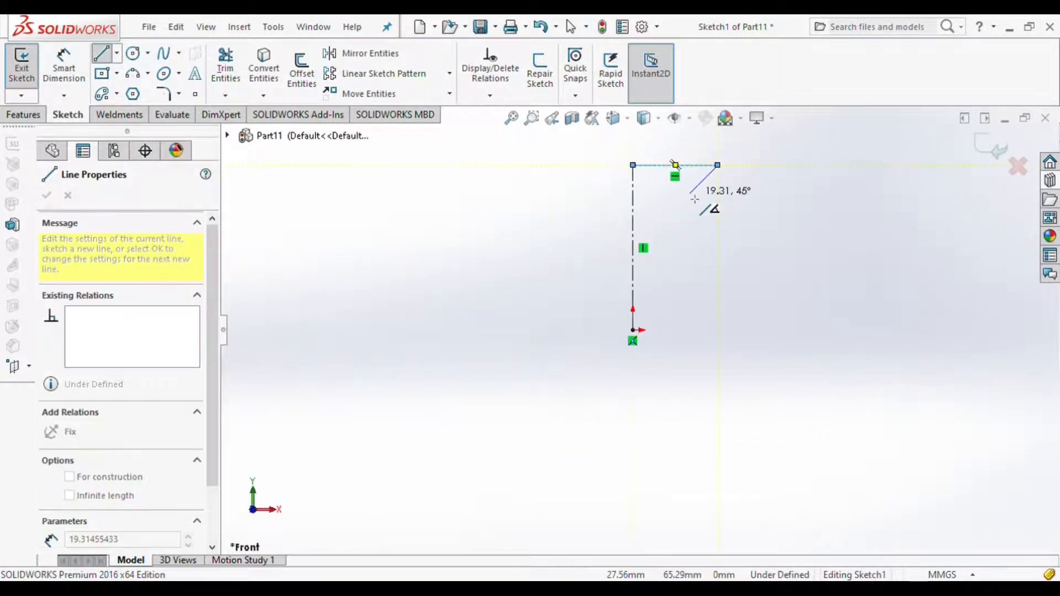
click(689, 194)
click(690, 288)
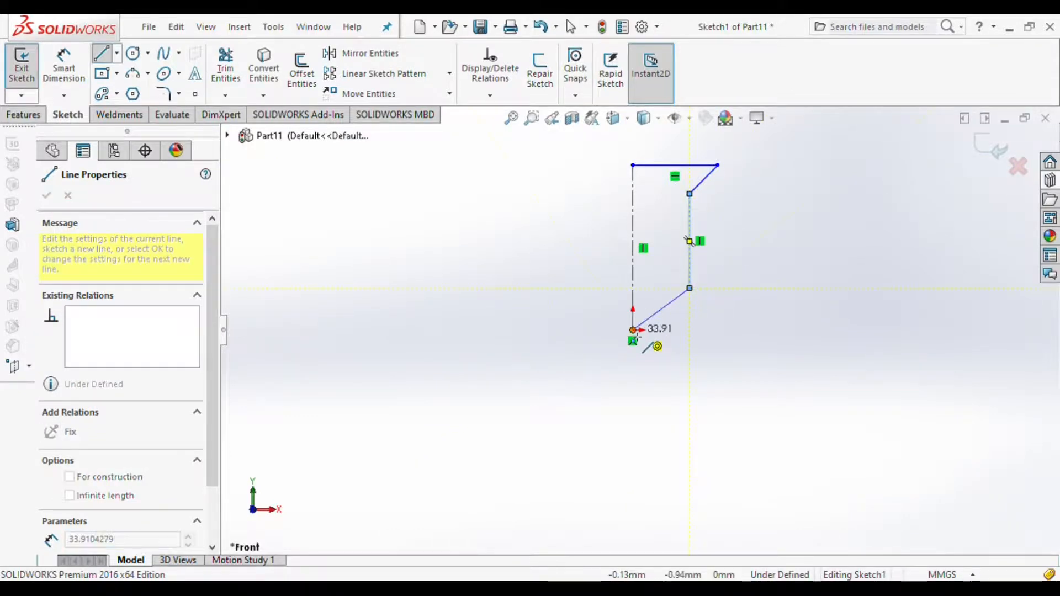
click(634, 331)
- Dimension the upper end of the shank edge 27 mm above the origin and the shank edge 6 mm from the centerline
click(63, 66)
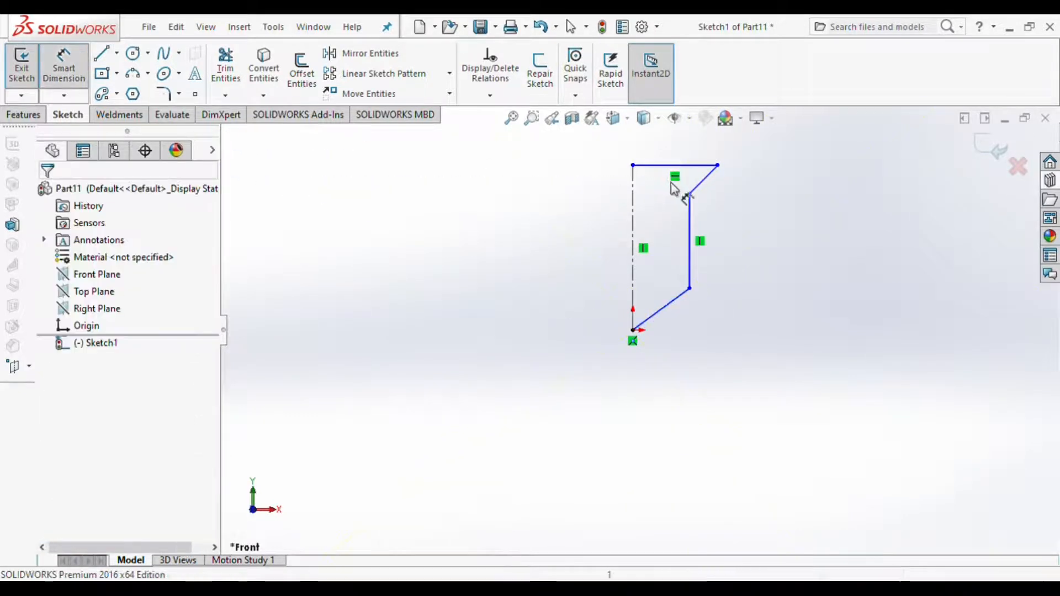
click(691, 210)
click(752, 251)
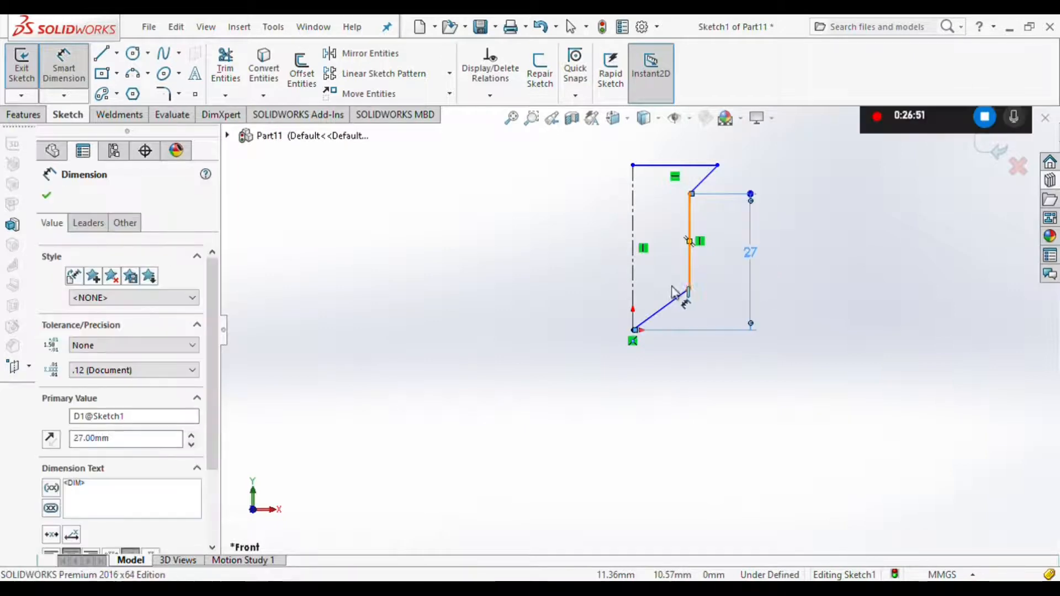
click(689, 278)
click(633, 284)
click(664, 350)
text(6)
key(Return)
scroll(683, 243, down, 2)
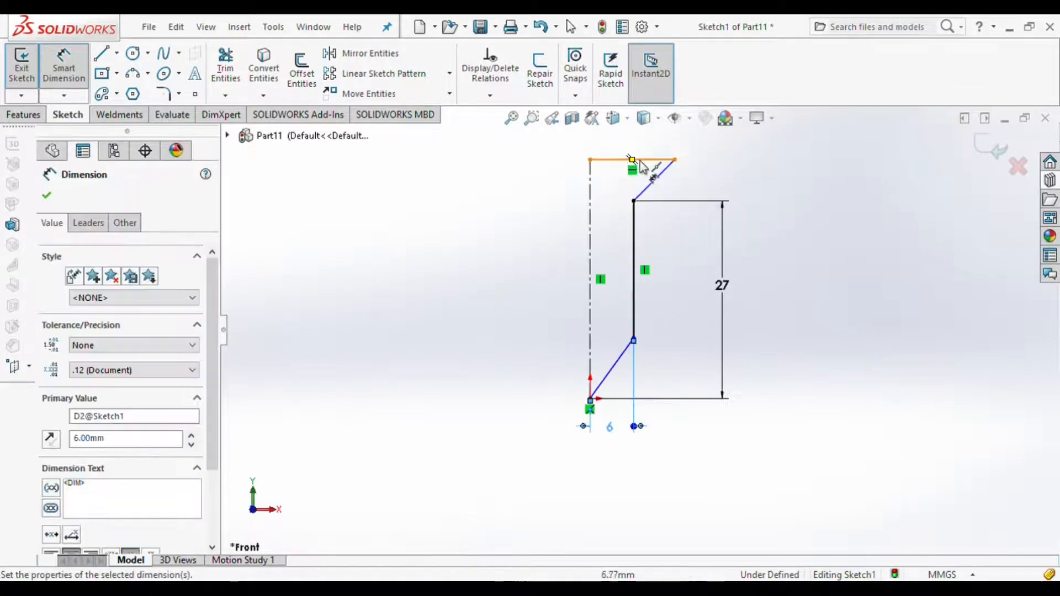
- Dimension the conical head's height to 6 mm and the profile's top horizontal edge to 12 mm
click(647, 162)
click(634, 202)
click(717, 187)
text(6)
key(Return)
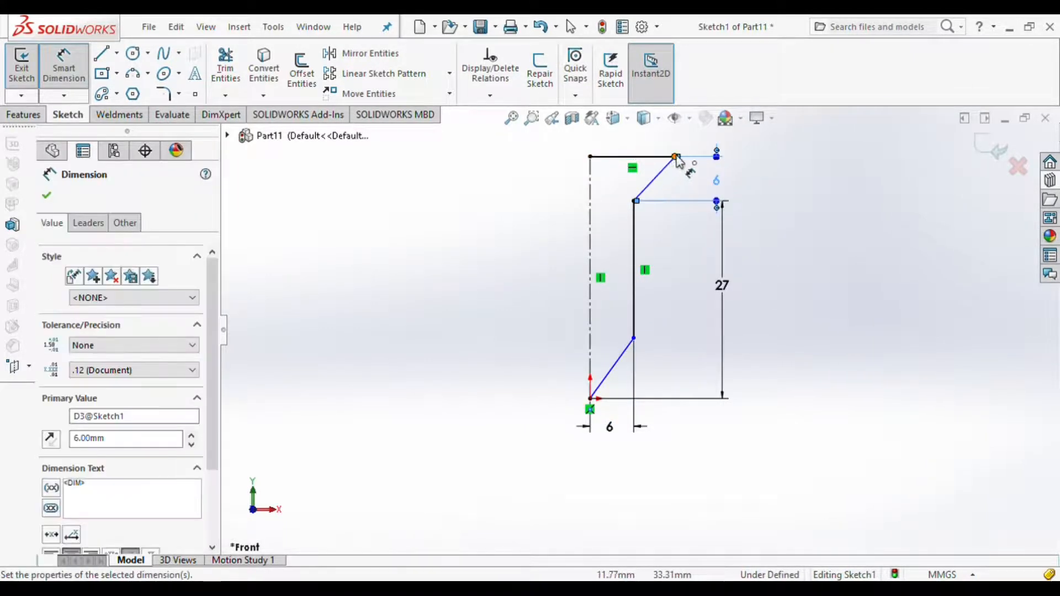
click(649, 157)
click(624, 137)
text(12)
key(Return)
- Dimension the vertical shank edge to 22 mm
scroll(639, 362, up, 1)
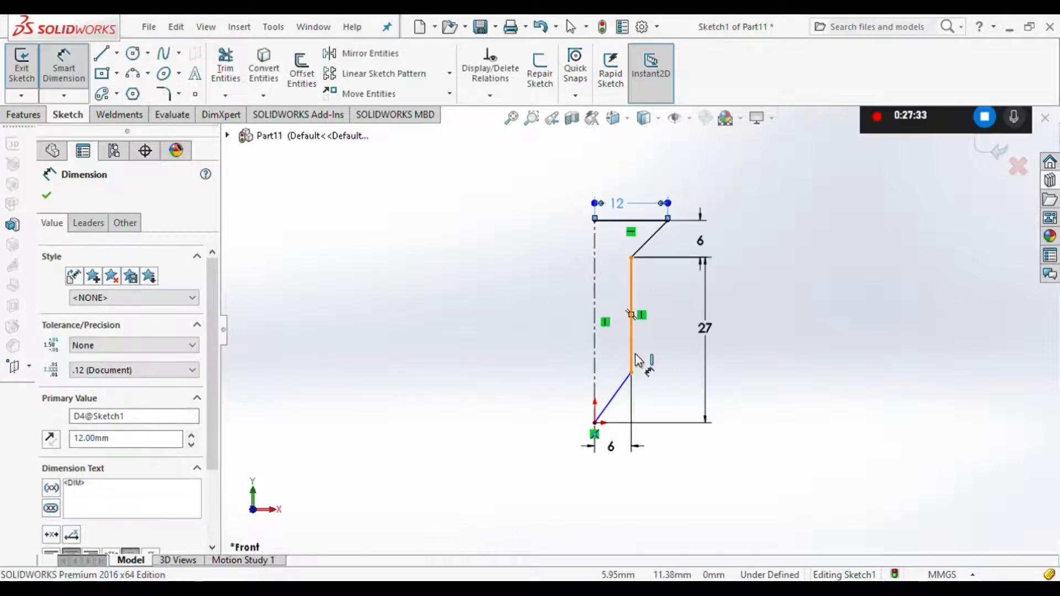
click(639, 362)
click(680, 332)
key(Return)
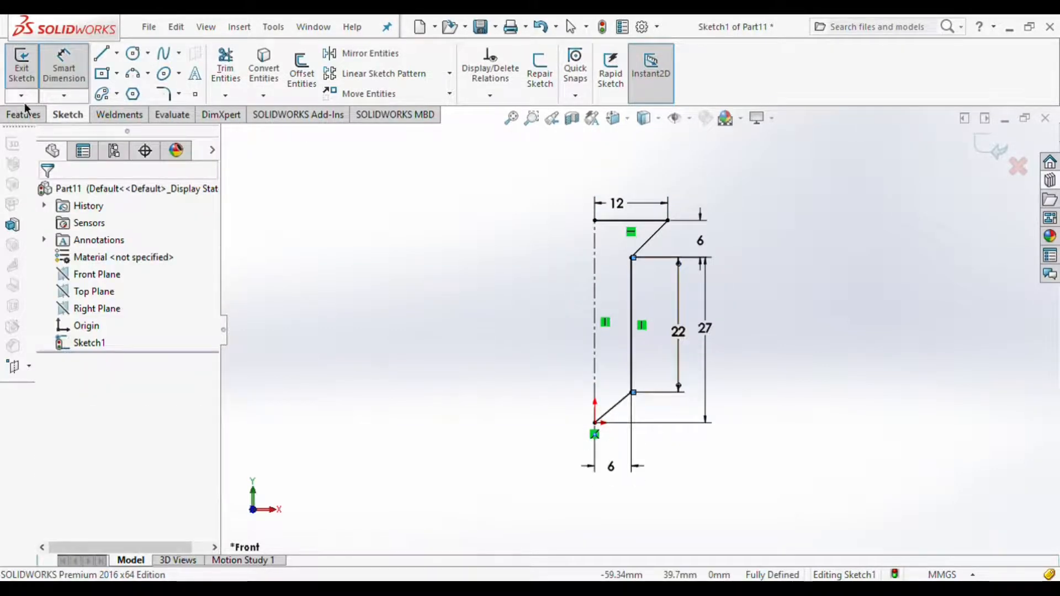
- Revolve the profile around the vertical centerline into a solid countersunk screw body
click(25, 113)
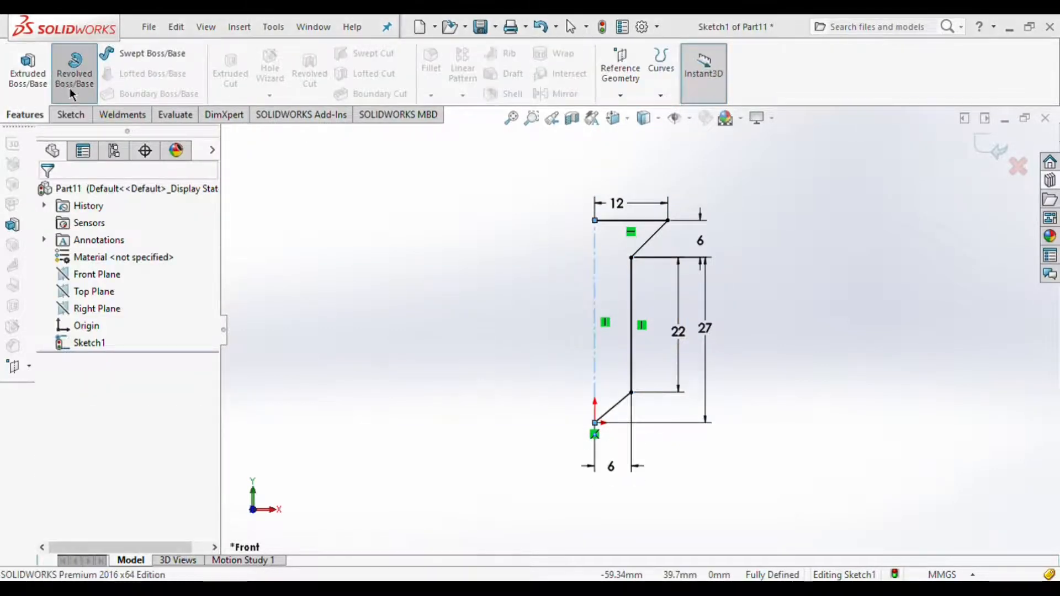
key(Return)
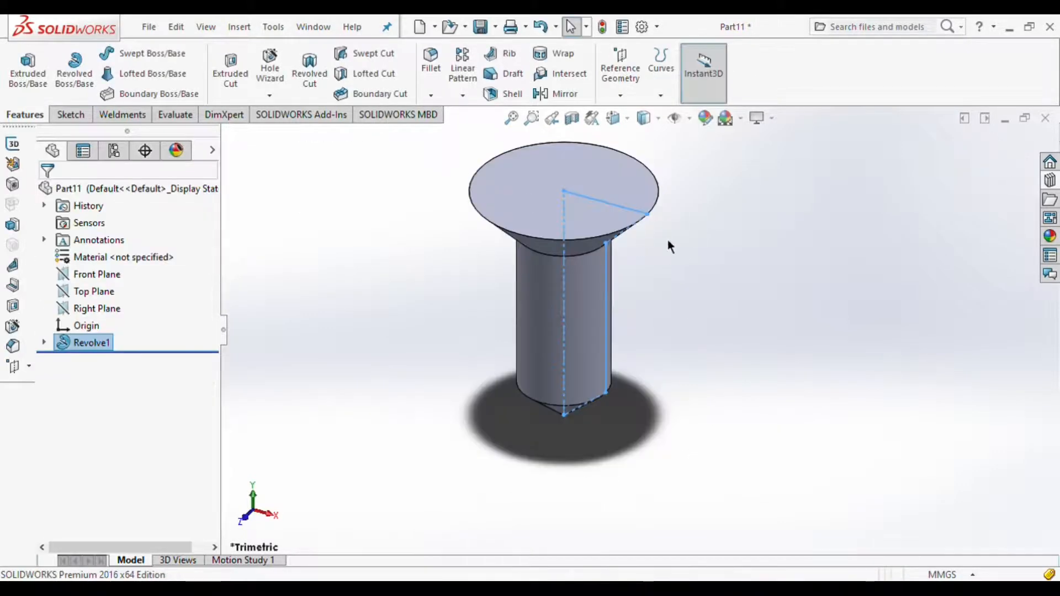
click(697, 259)
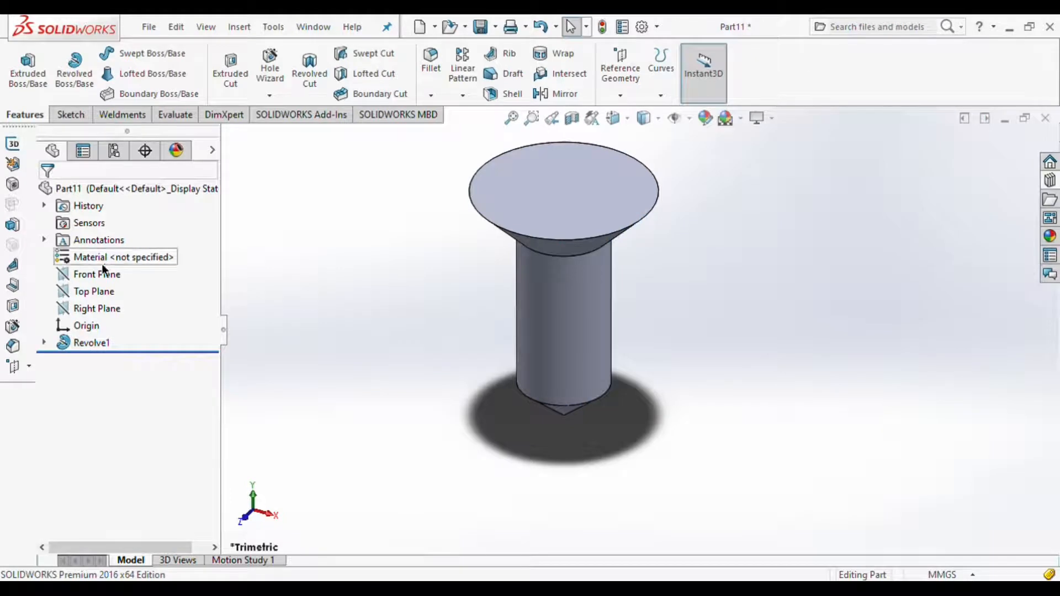
- Sketch a small center rectangle on the Front Plane, centered on the midpoint of the screw head's top edge
click(88, 279)
click(152, 263)
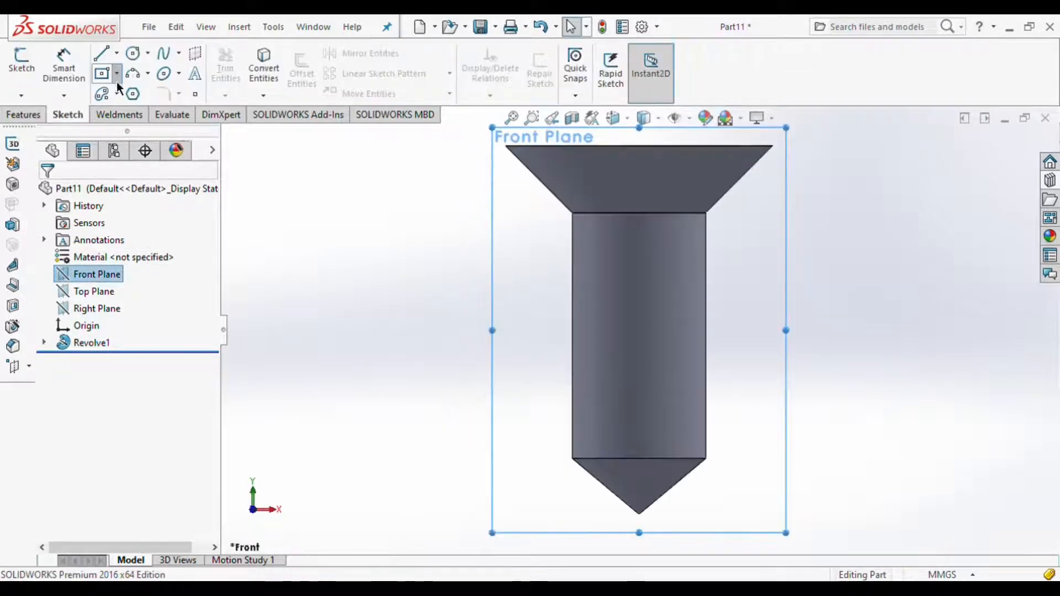
click(116, 75)
click(118, 107)
click(639, 146)
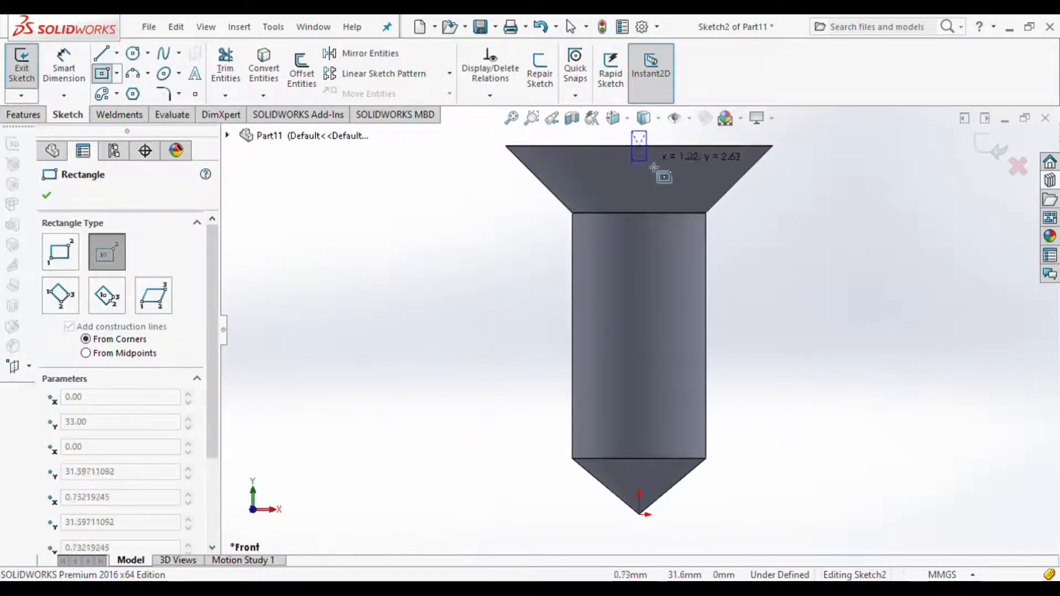
click(657, 171)
- Dimension the slot rectangle's width to 2 mm
key(d)
scroll(650, 351, up, 2)
scroll(718, 221, down, 3)
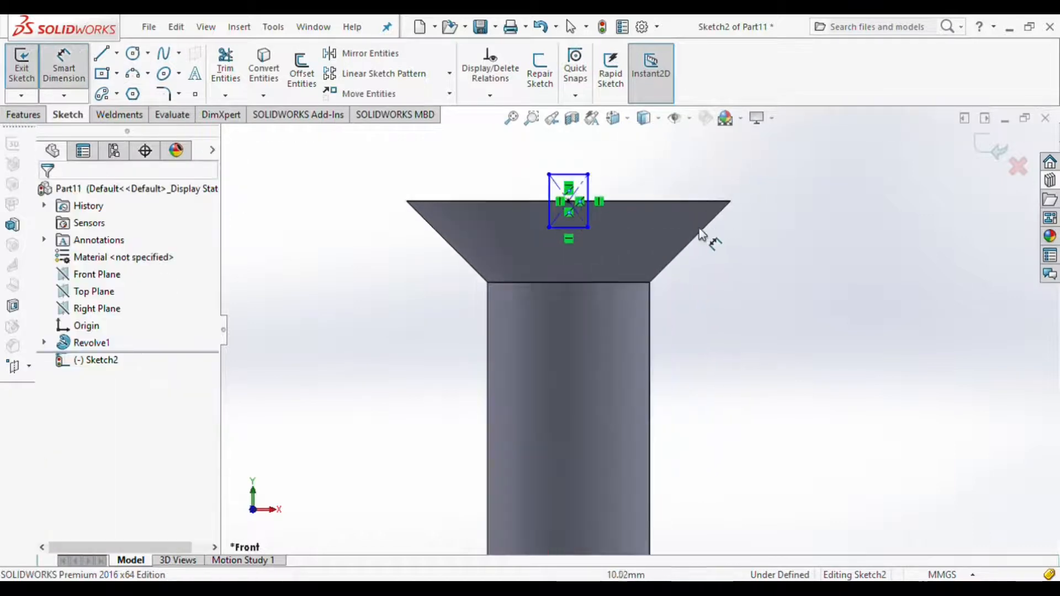
scroll(621, 186, up, 2)
click(530, 249)
click(528, 303)
text(2)
key(Return)
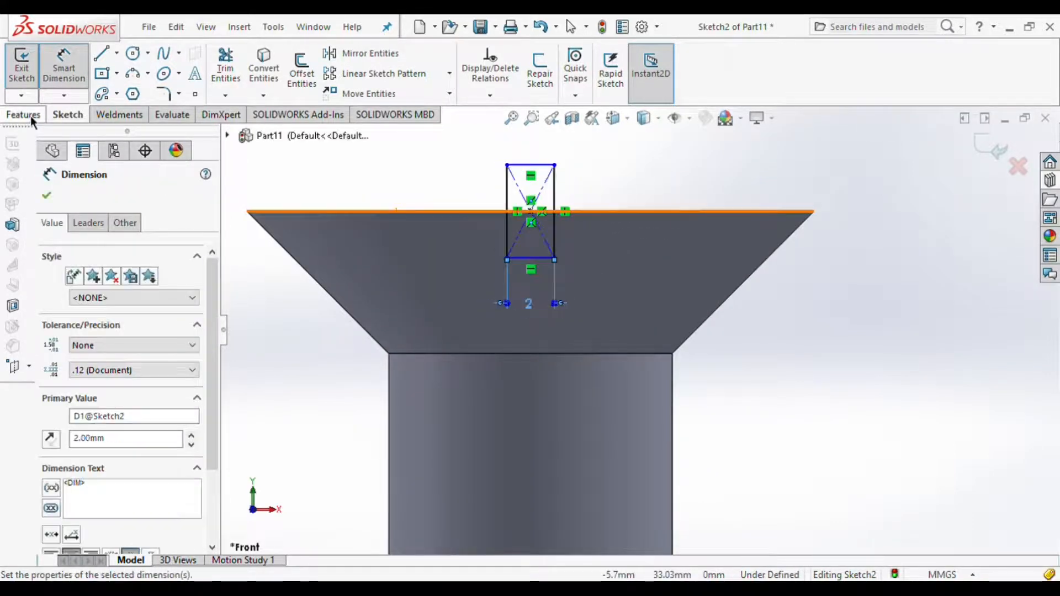
- Cut the rectangle through the screw head as a slot using Extruded Cut with Through All - Both
click(31, 116)
click(230, 69)
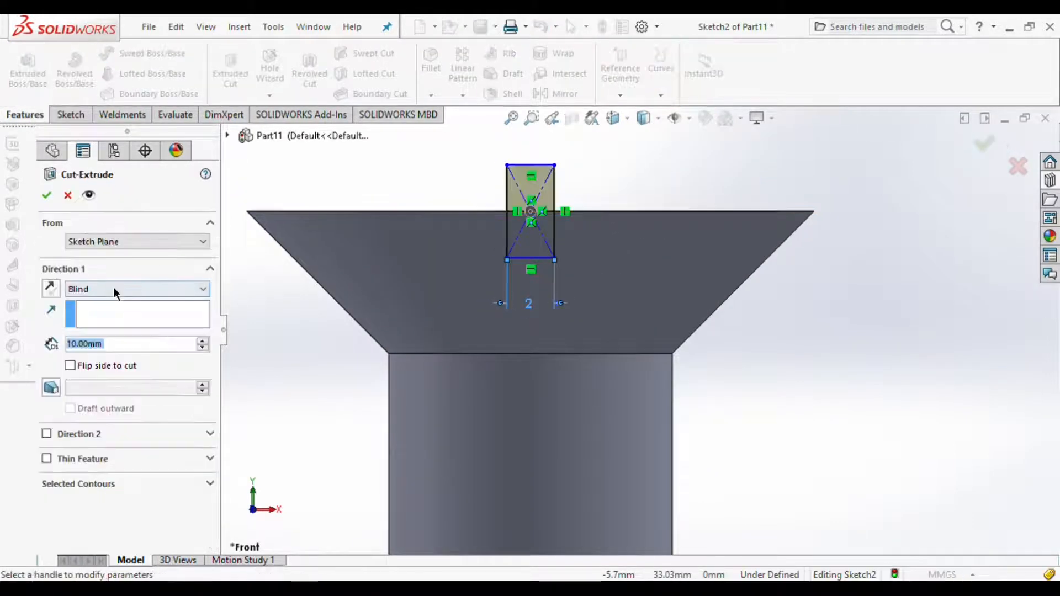
click(116, 289)
click(113, 323)
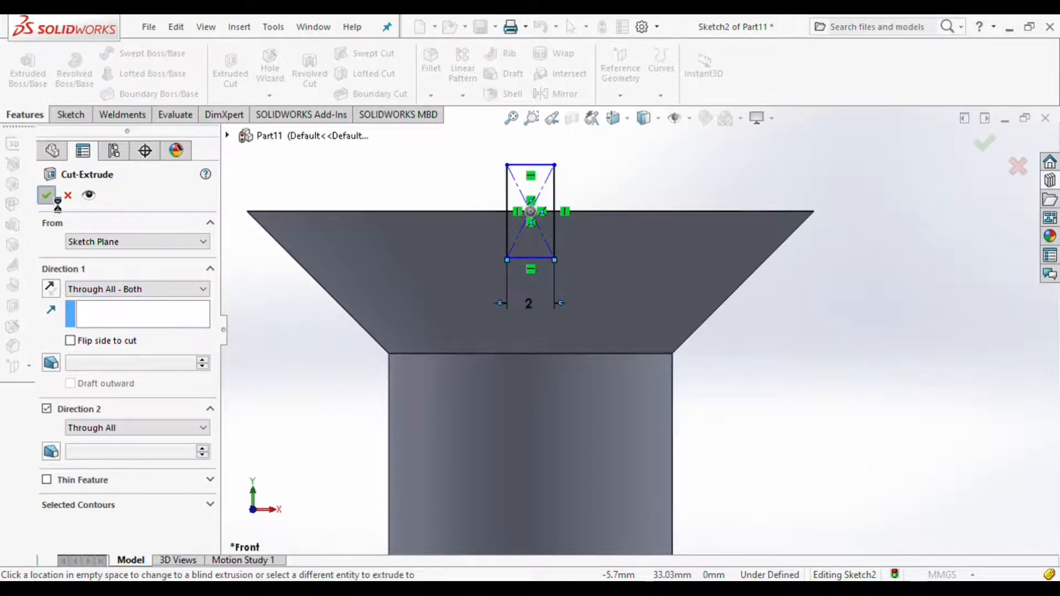
click(46, 195)
- Add an extruded Metric Tap thread with 2 mm pitch along the shank, starting from the circular edge beneath the head
click(566, 413)
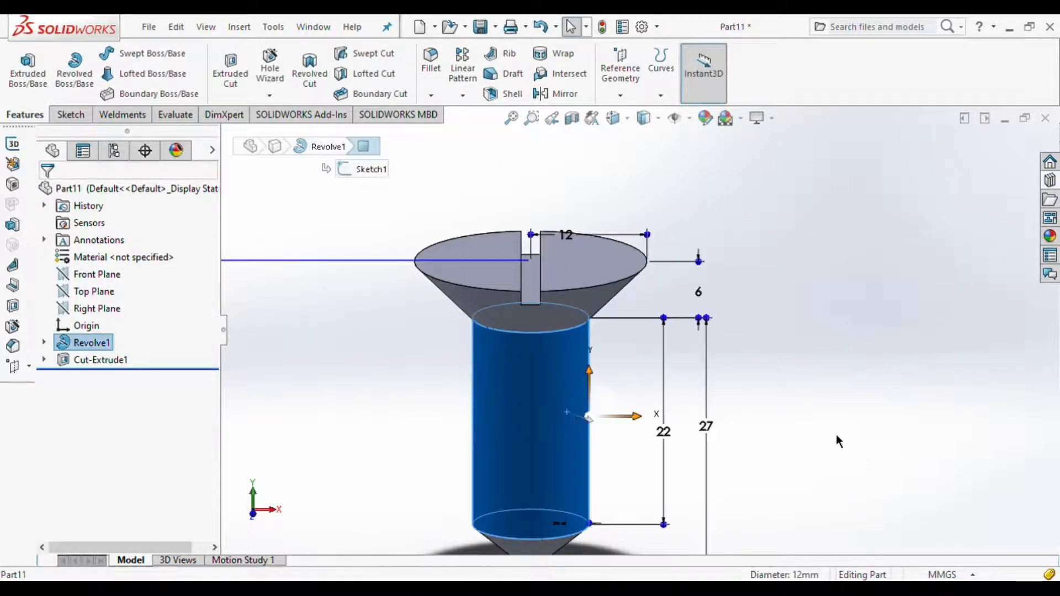
click(269, 95)
click(284, 139)
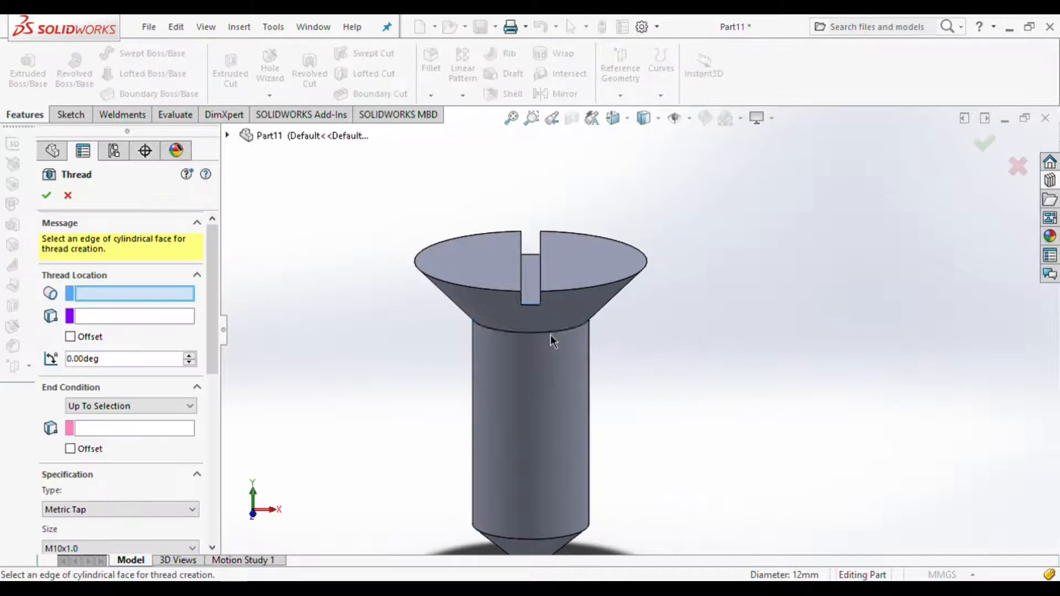
click(535, 333)
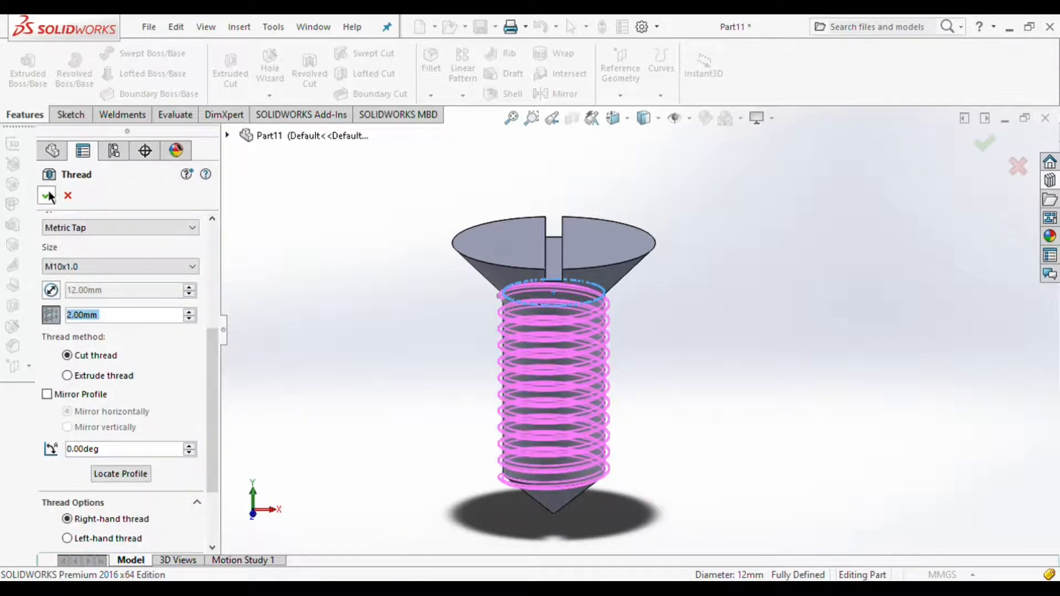
click(67, 376)
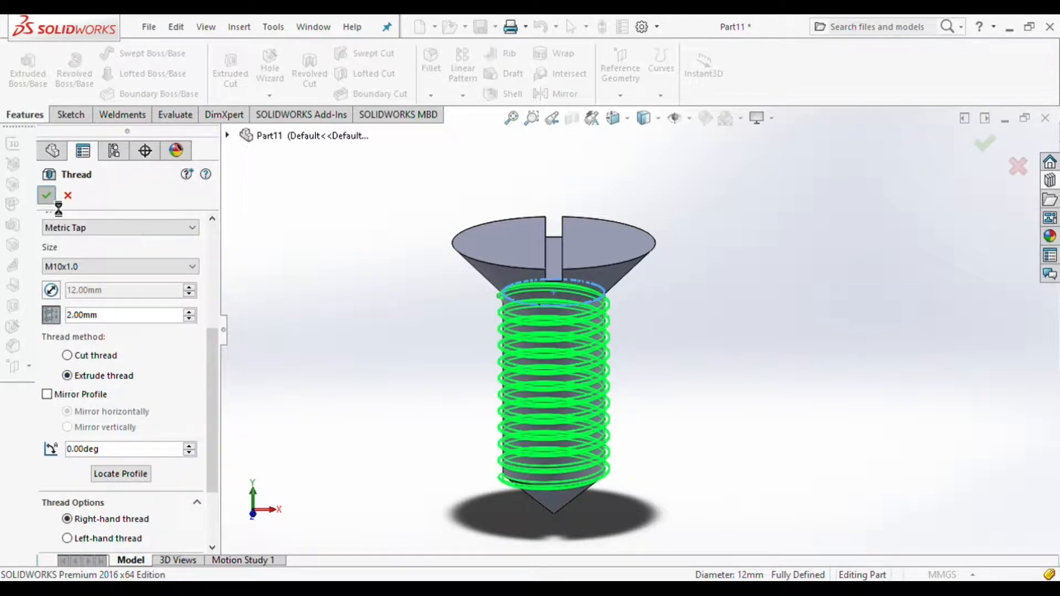
click(46, 195)
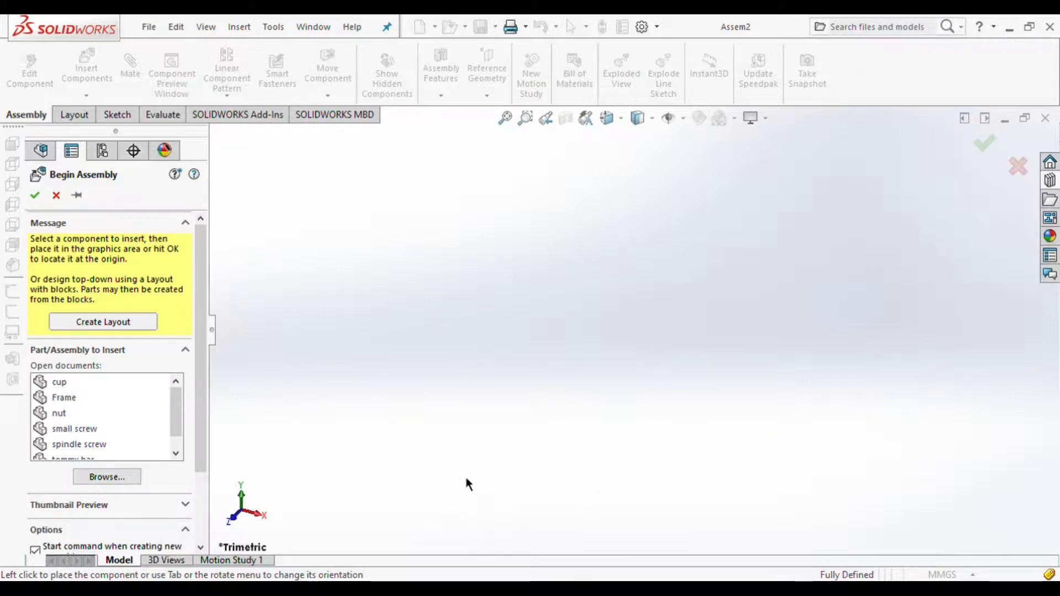
- Place the cup, Frame, nut, small screw, spindle screw and tommy bar side by side in the new assembly
click(563, 240)
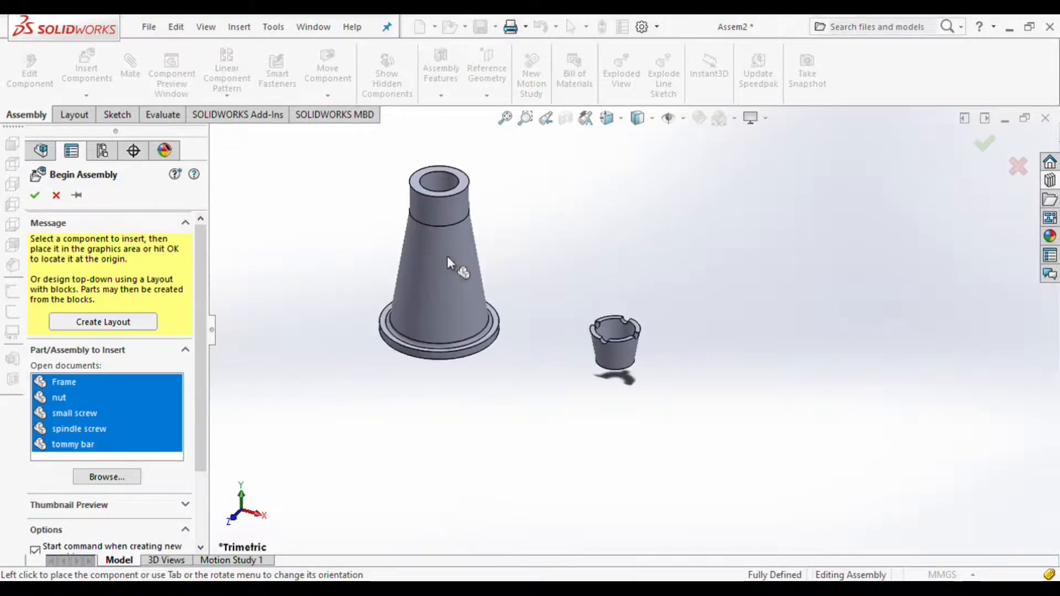
click(447, 258)
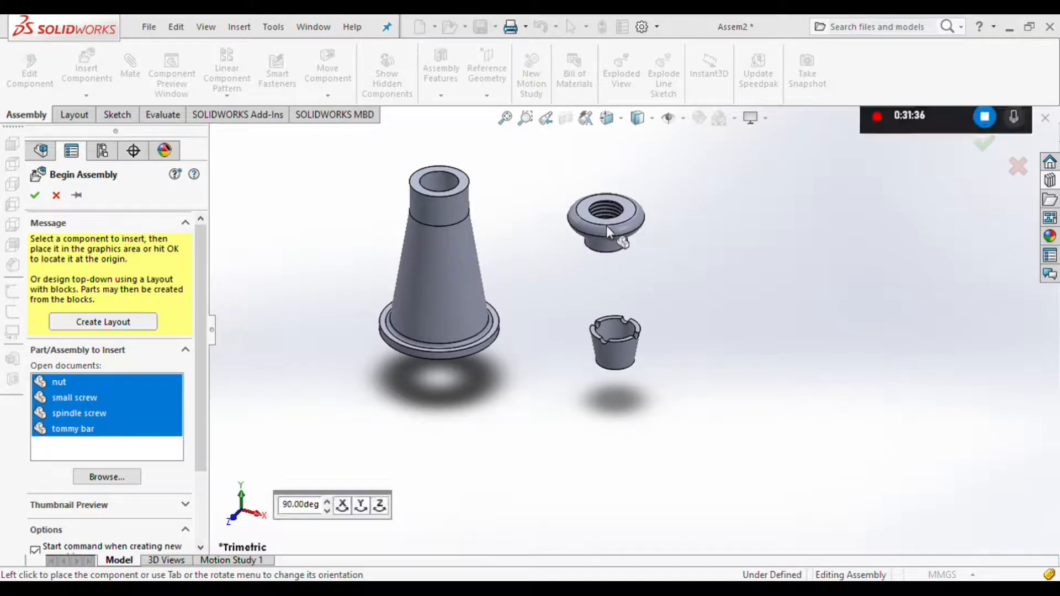
click(606, 225)
click(722, 227)
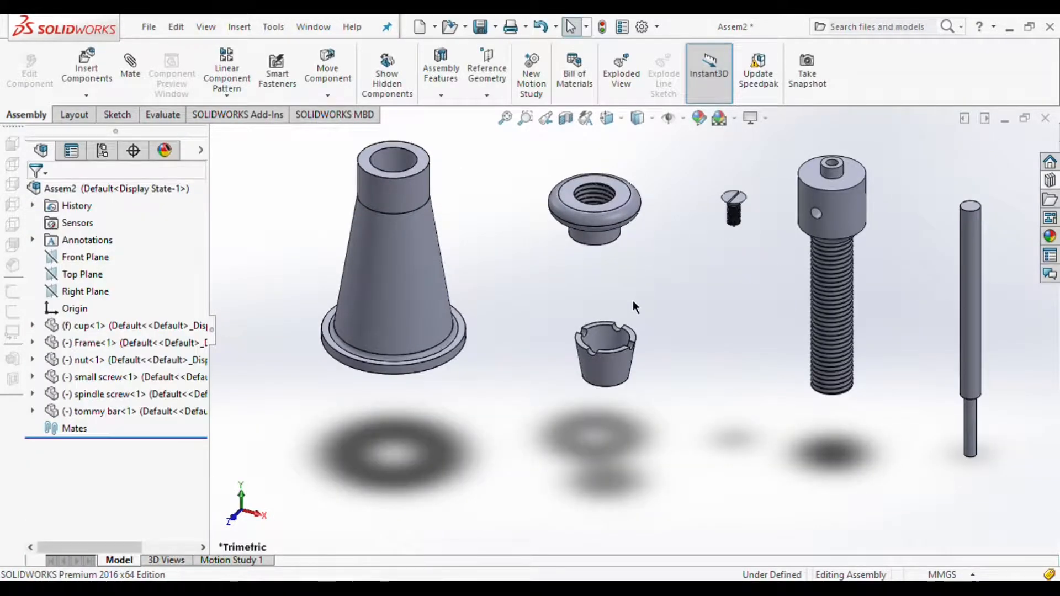
- Change the fixed cup component to Float
right_click(610, 336)
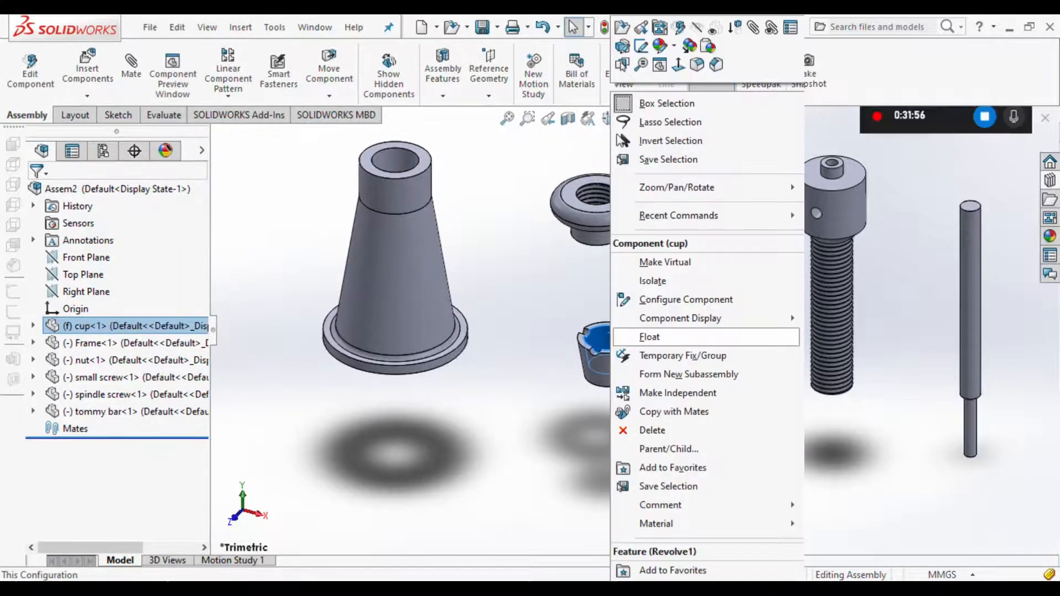
click(649, 337)
click(376, 261)
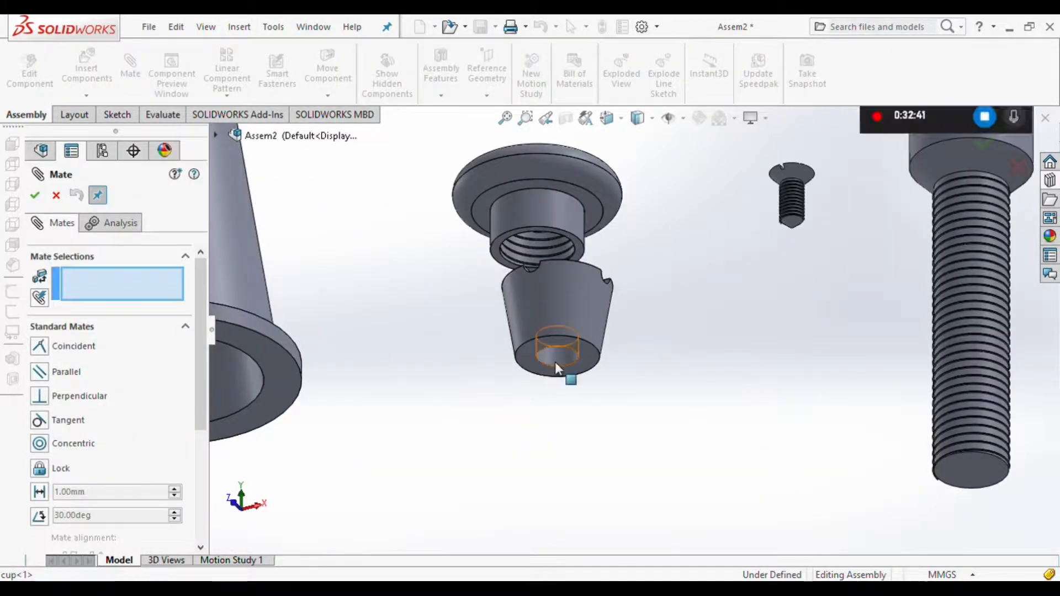
- Mate the hole in the cup's base concentric with the small cylindrical boss on top of the spindle screw
click(555, 362)
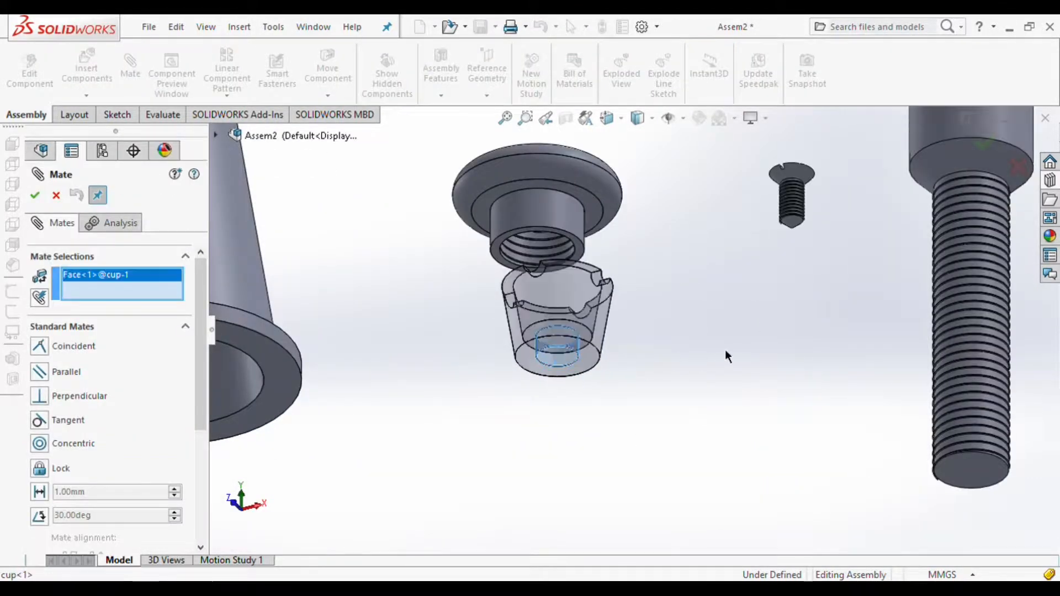
scroll(790, 225, down, 3)
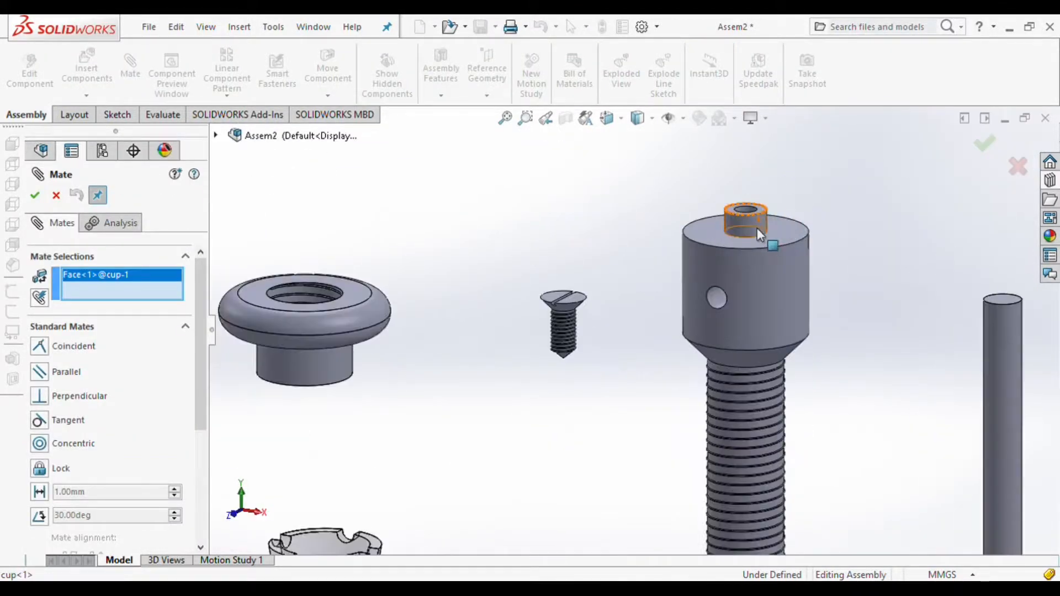
click(758, 227)
key(Return)
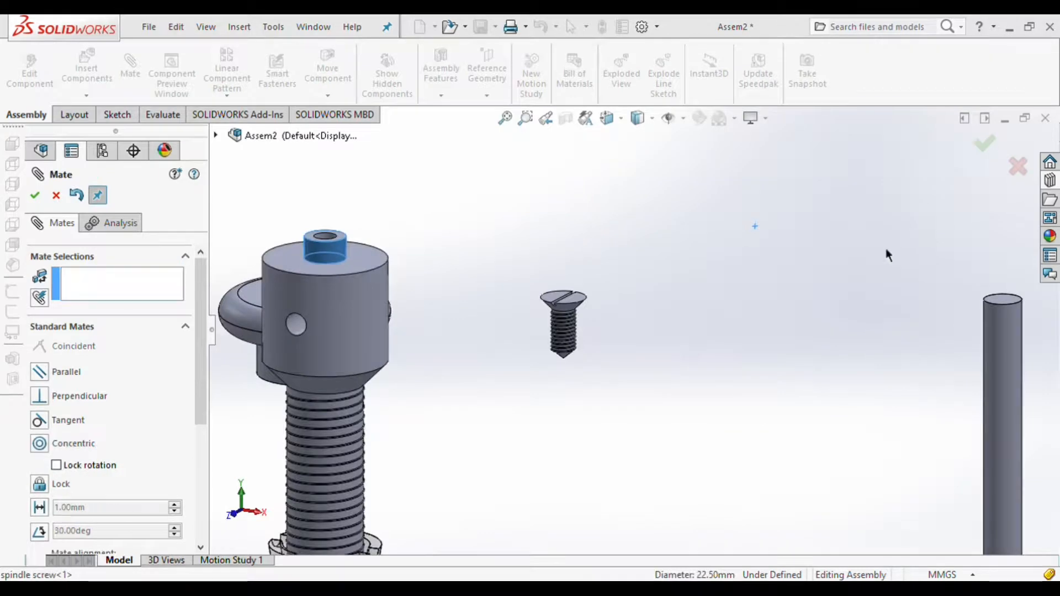
- Add a coincident mate between the cup's bottom face and the top face of the spindle screw's head
click(555, 351)
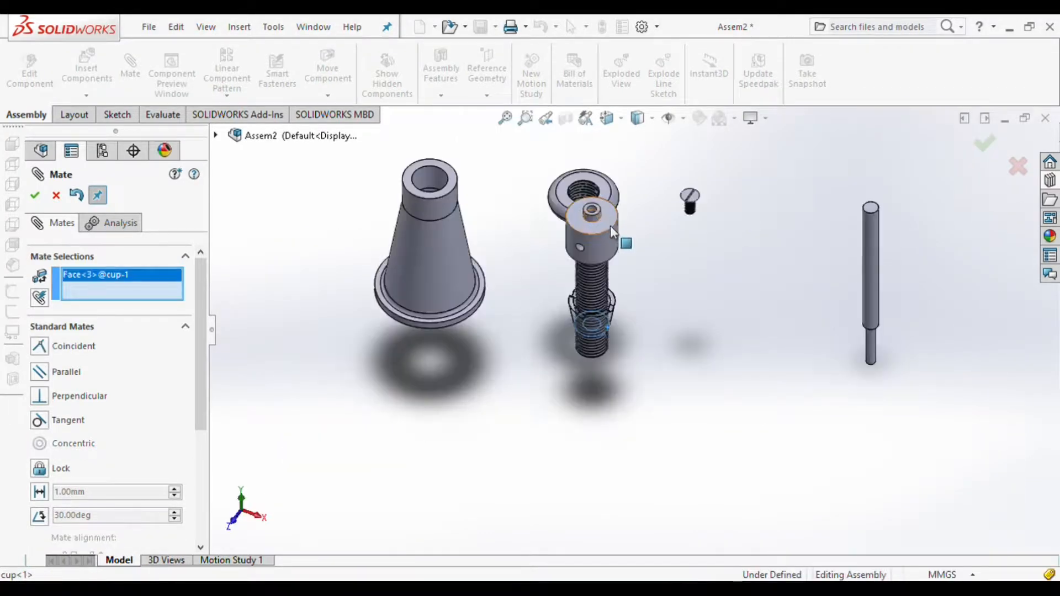
click(611, 226)
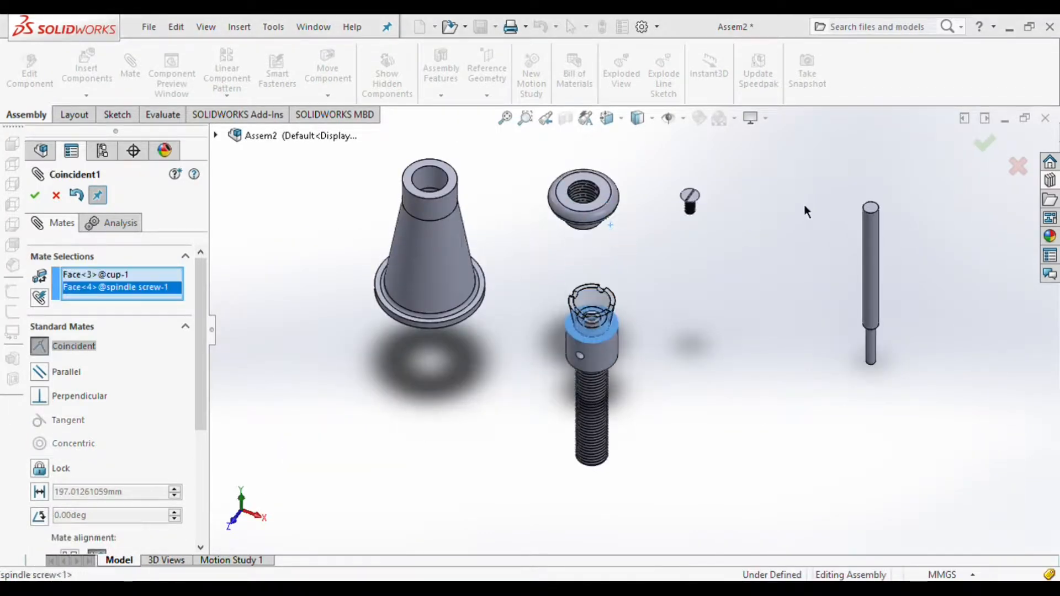
key(Return)
scroll(784, 194, up, 3)
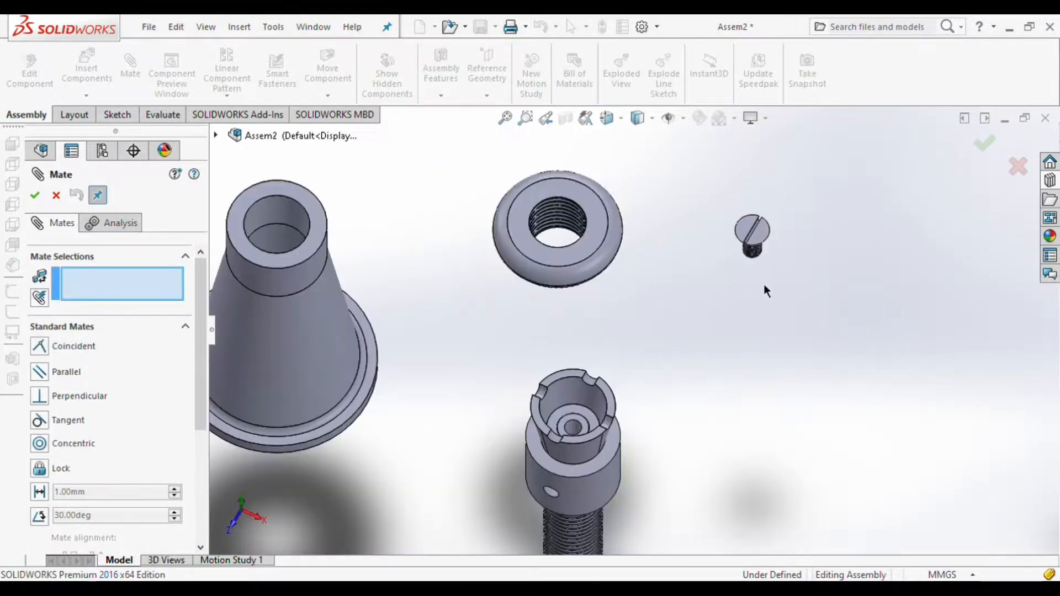
scroll(784, 241, up, 3)
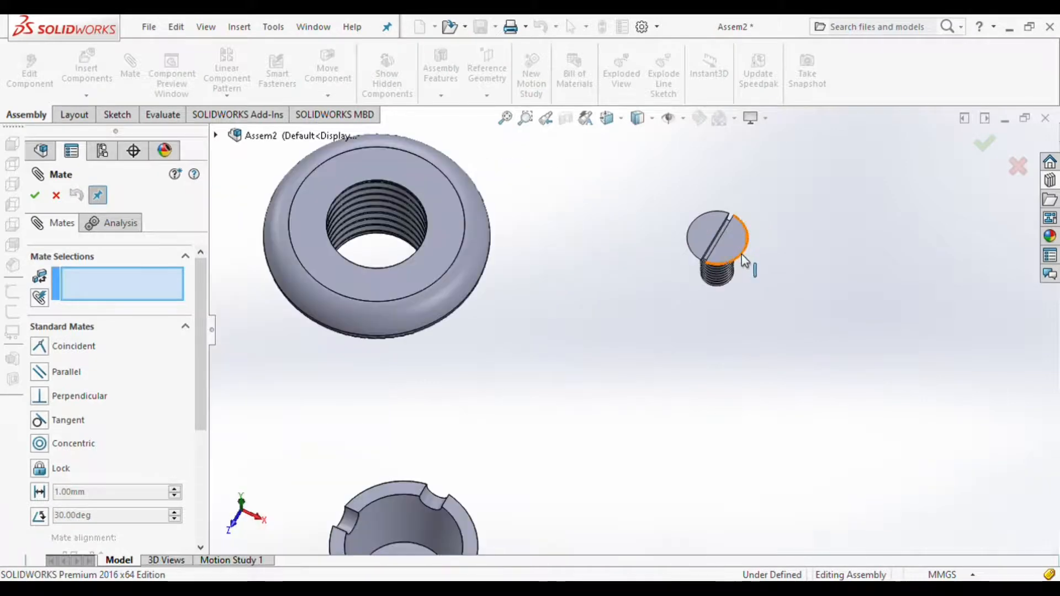
- Mate the small screw's head edge concentric with the circular boss edge of the spindle screw inside the cup
click(742, 257)
scroll(742, 259, down, 3)
scroll(591, 425, up, 3)
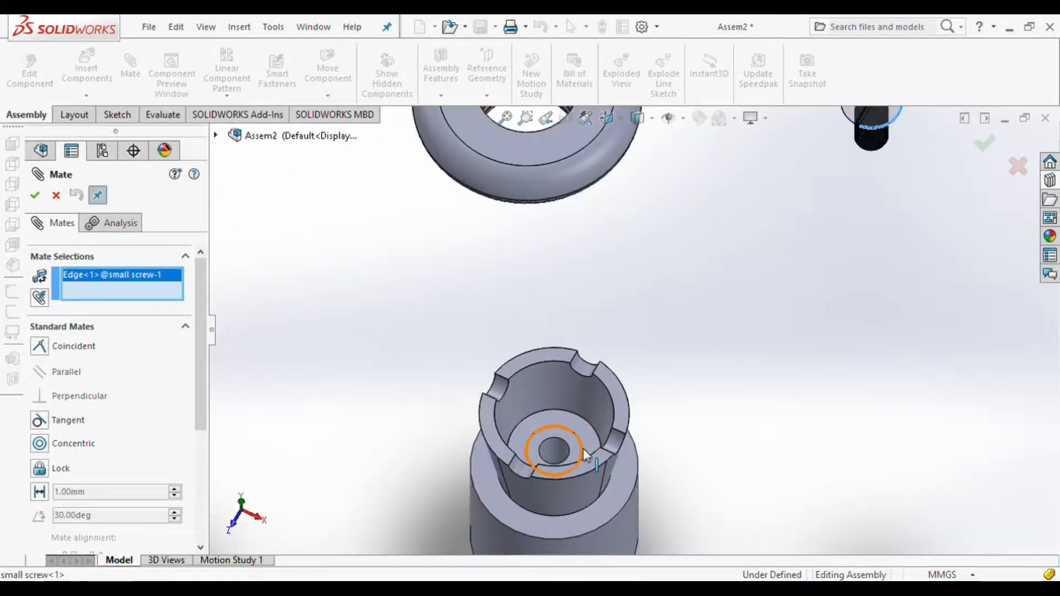
click(583, 453)
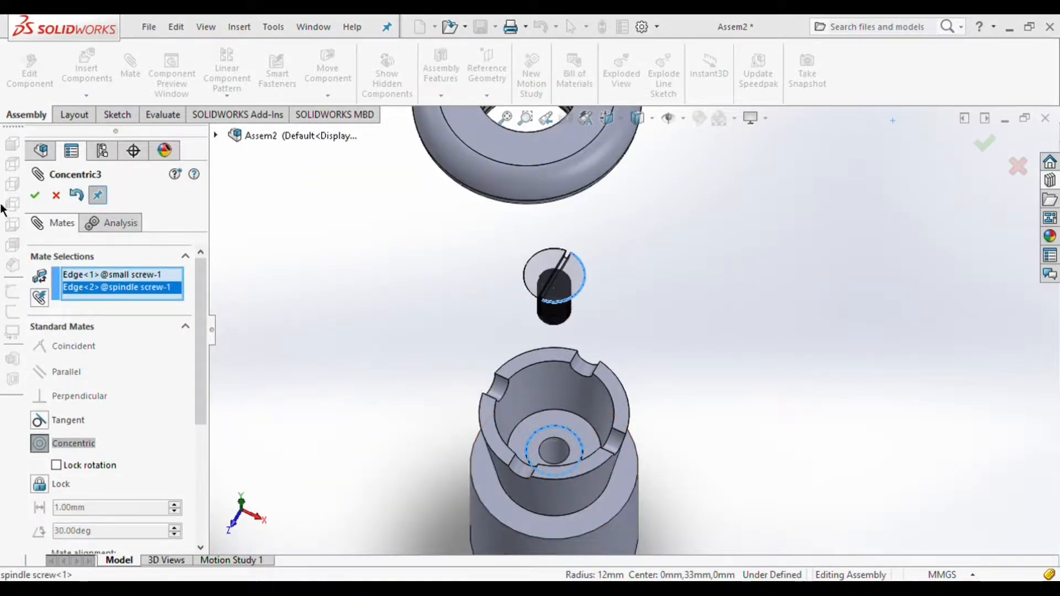
click(35, 196)
- Add a coincident mate between the underside edge of the small screw and the boss face inside the cup
scroll(562, 312, down, 3)
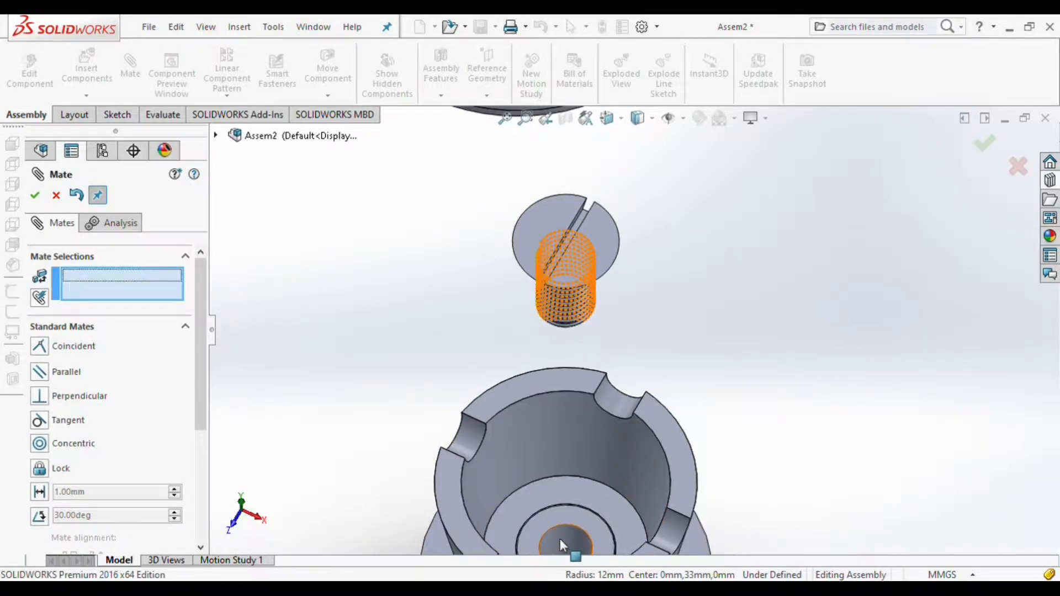
click(622, 287)
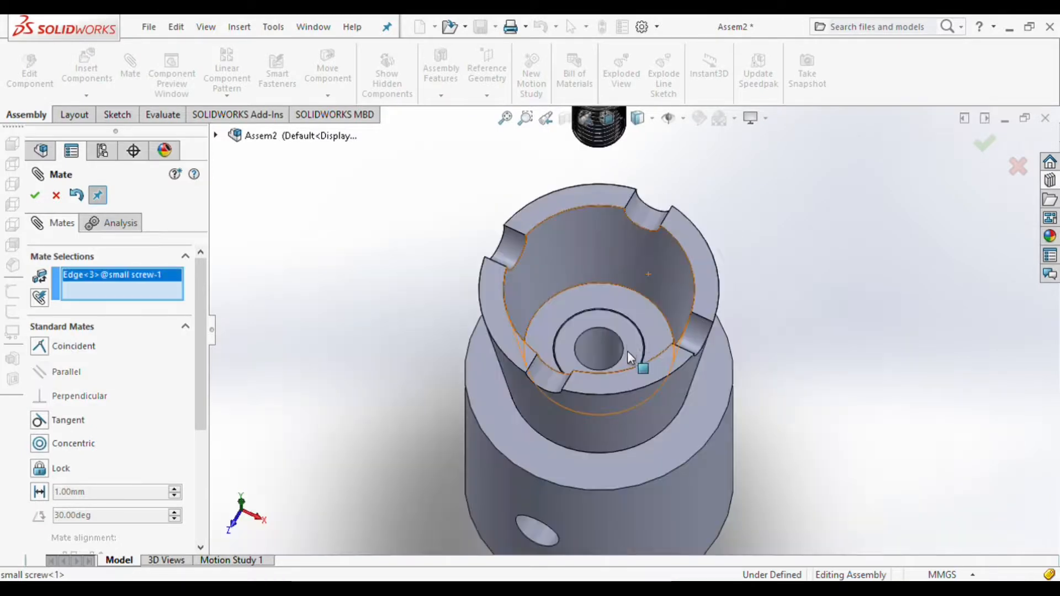
click(629, 354)
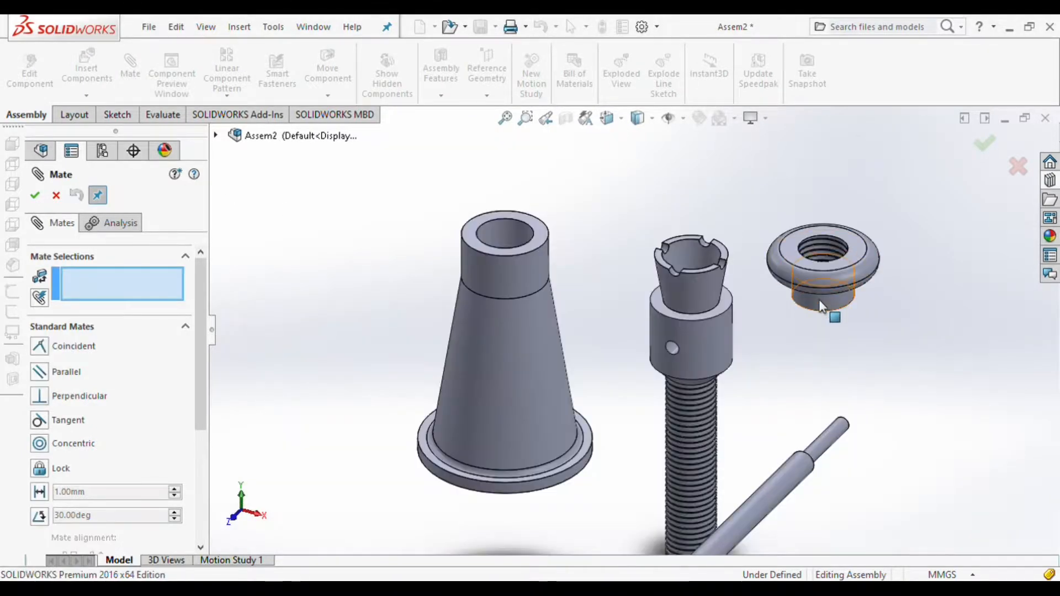
- Mate the nut's lower cylindrical face concentric with the bore at the top of the frame
click(828, 301)
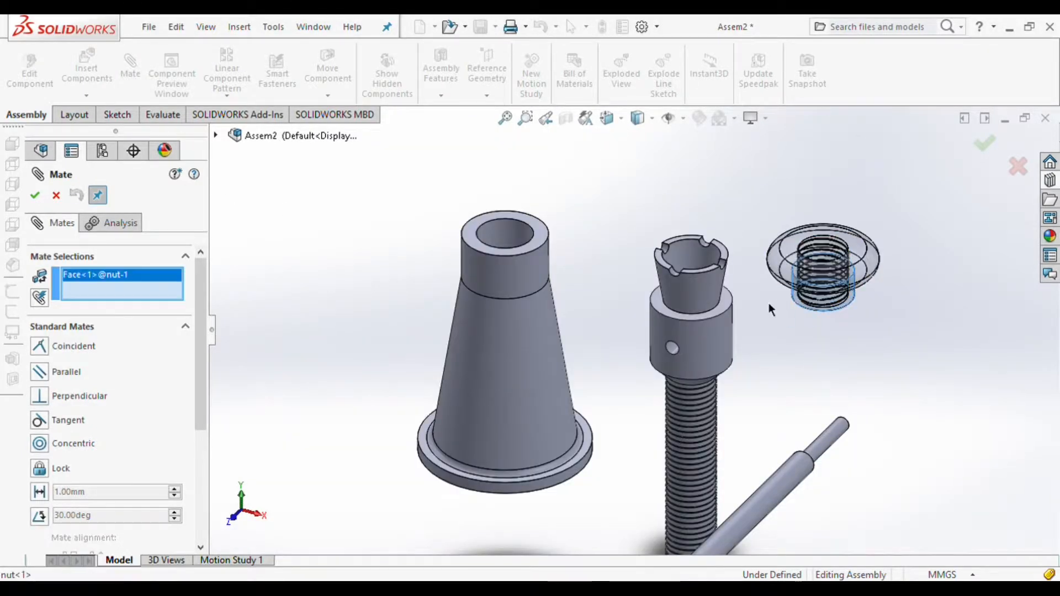
click(494, 239)
click(476, 215)
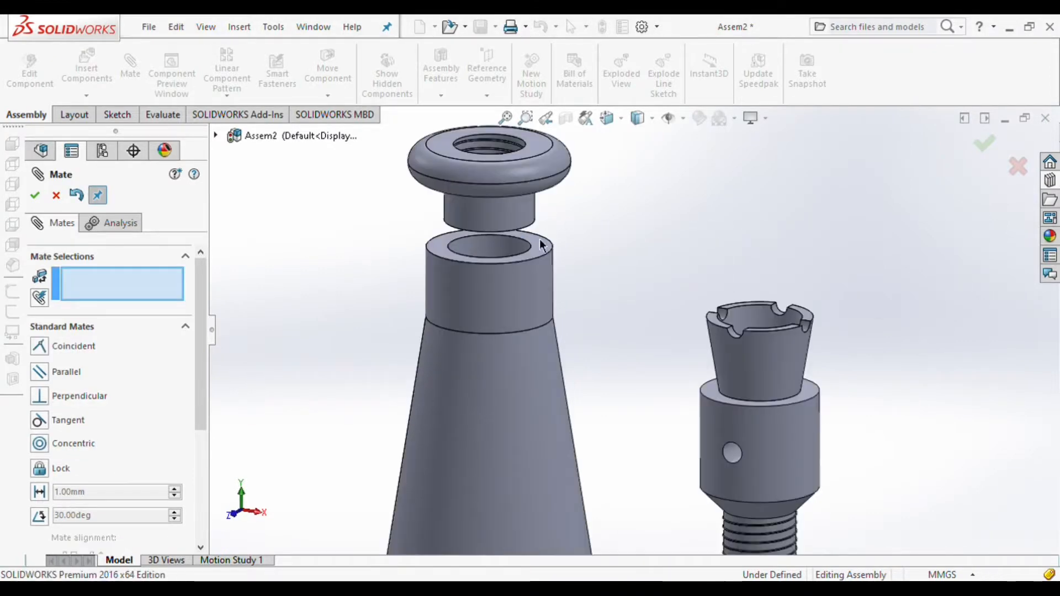
- Add a coincident mate between the frame's top face and the underside of the nut's flange
click(539, 251)
click(445, 190)
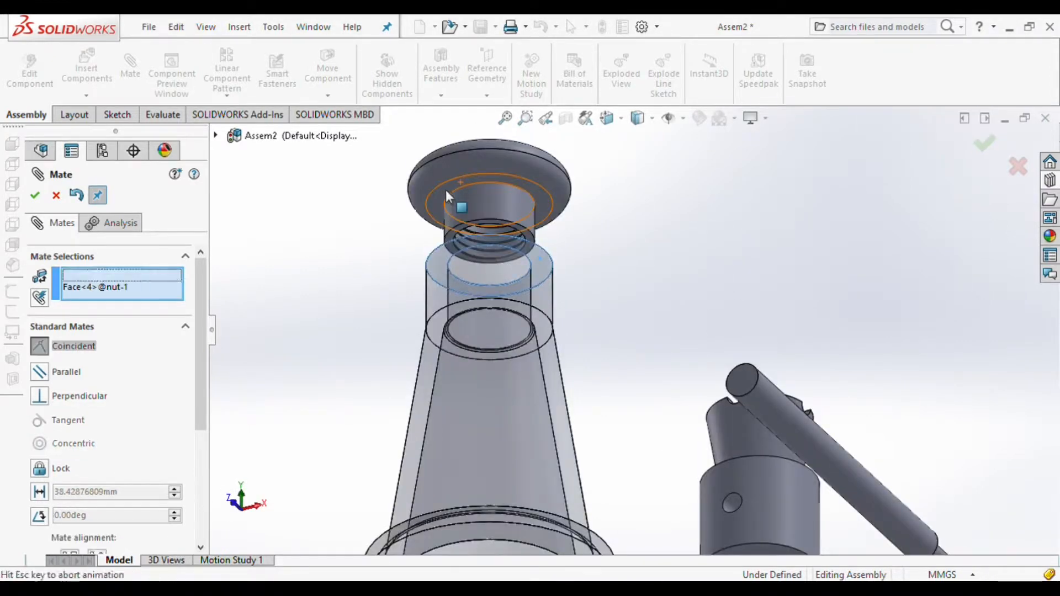
key(Return)
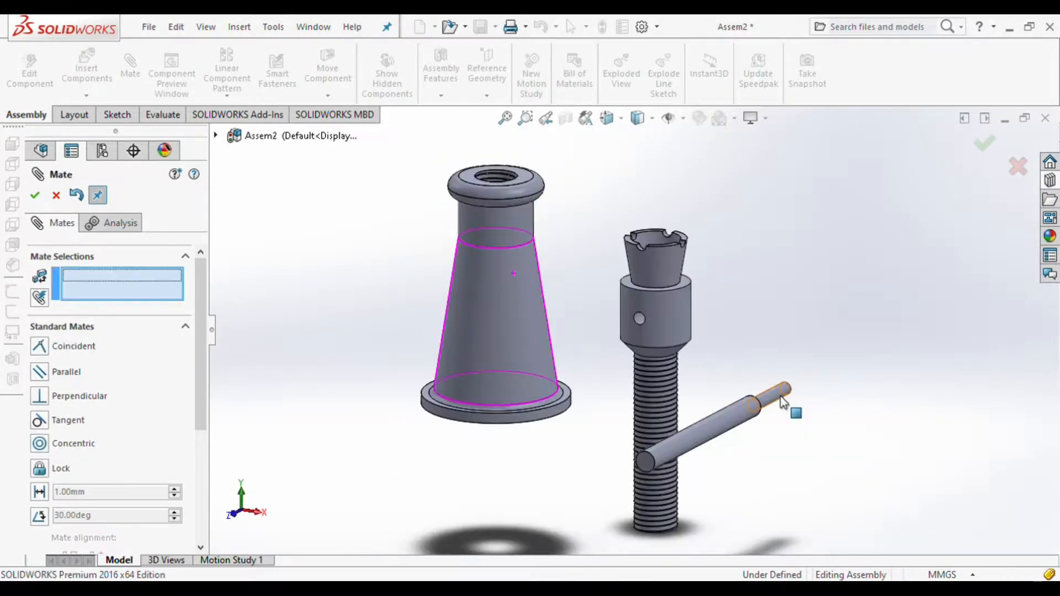
- Mate the thin end of the tommy bar concentric with the cross hole in the spindle screw's head
click(782, 399)
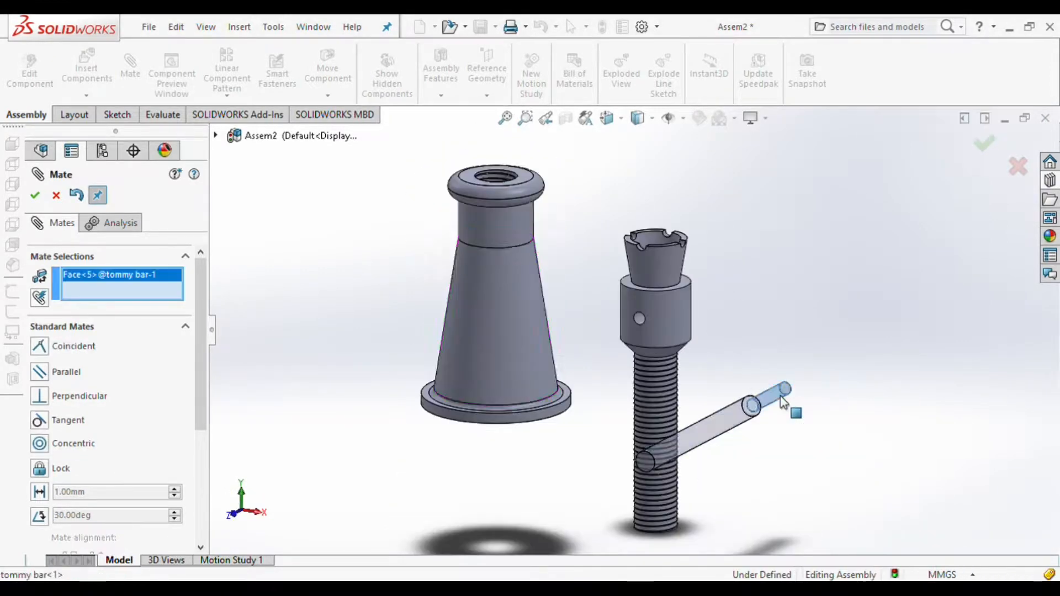
click(641, 320)
key(Return)
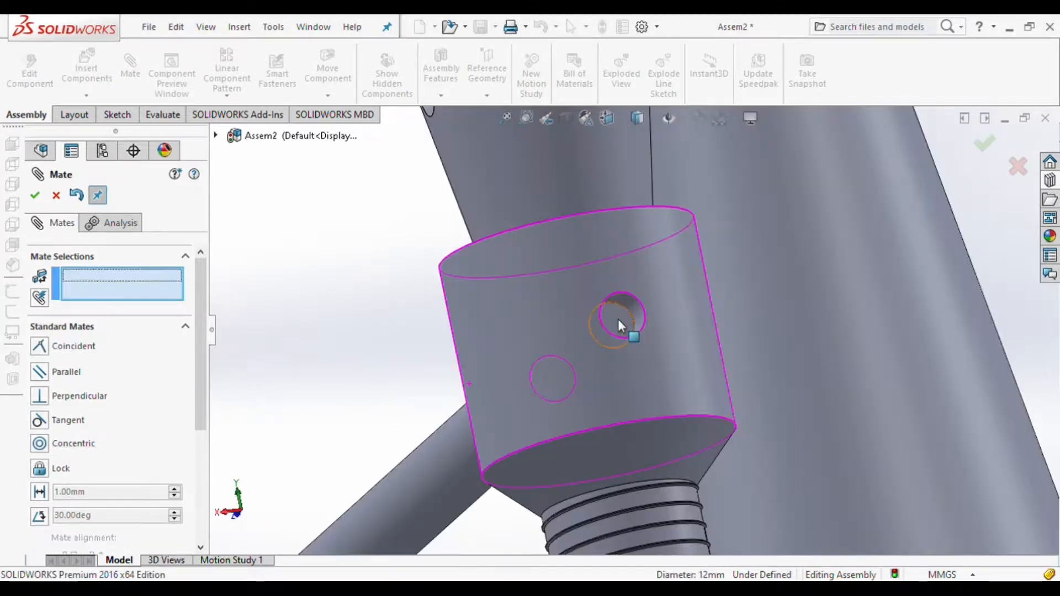
- Add a tangent mate between the tommy bar's end inside the hole and the cylindrical face of the spindle screw's head
click(623, 320)
click(668, 325)
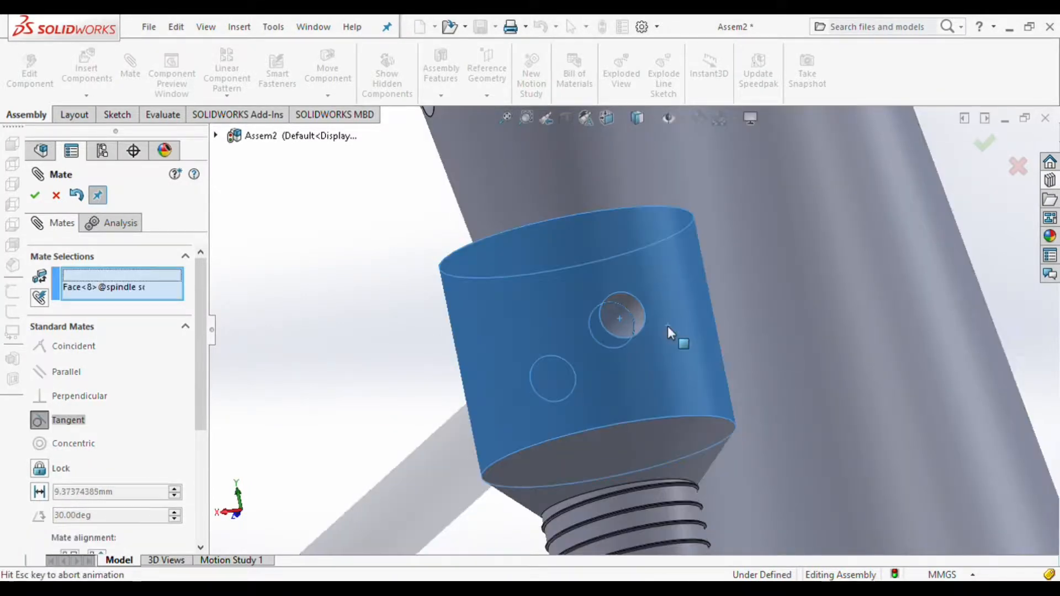
key(Return)
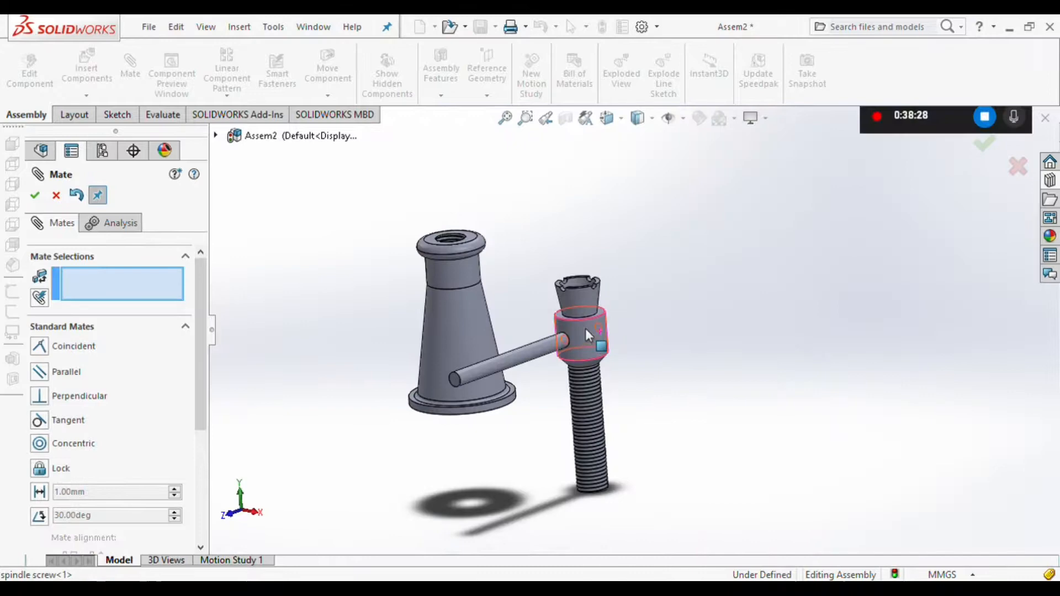
- Move the spindle screw over the frame and add a Screw mate of 1 revolution/mm between its thread and the nut's internal thread
drag(585, 329, 498, 237)
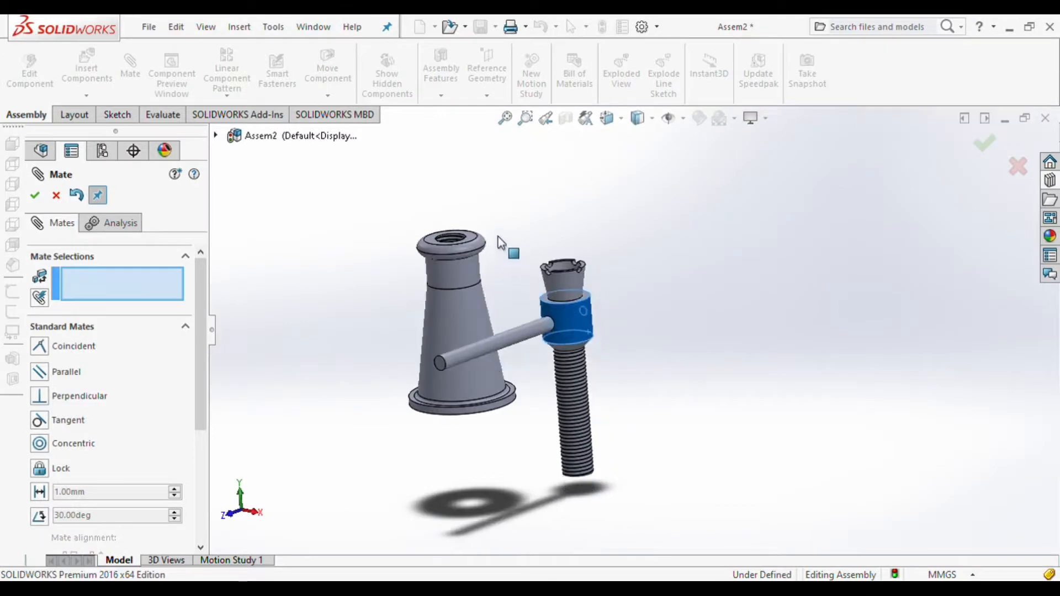
scroll(191, 377, down, 5)
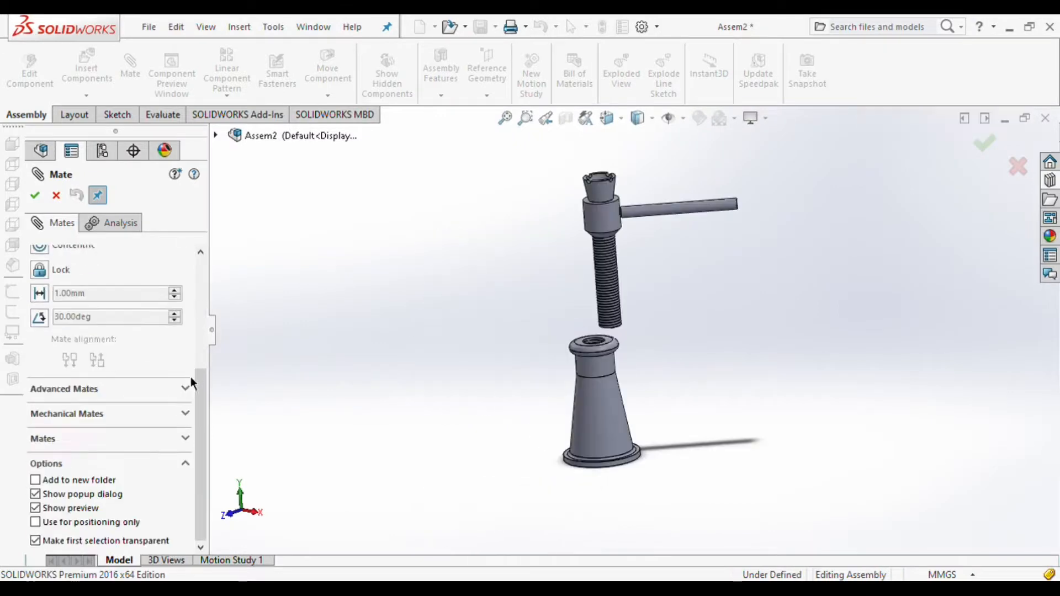
click(141, 411)
click(58, 346)
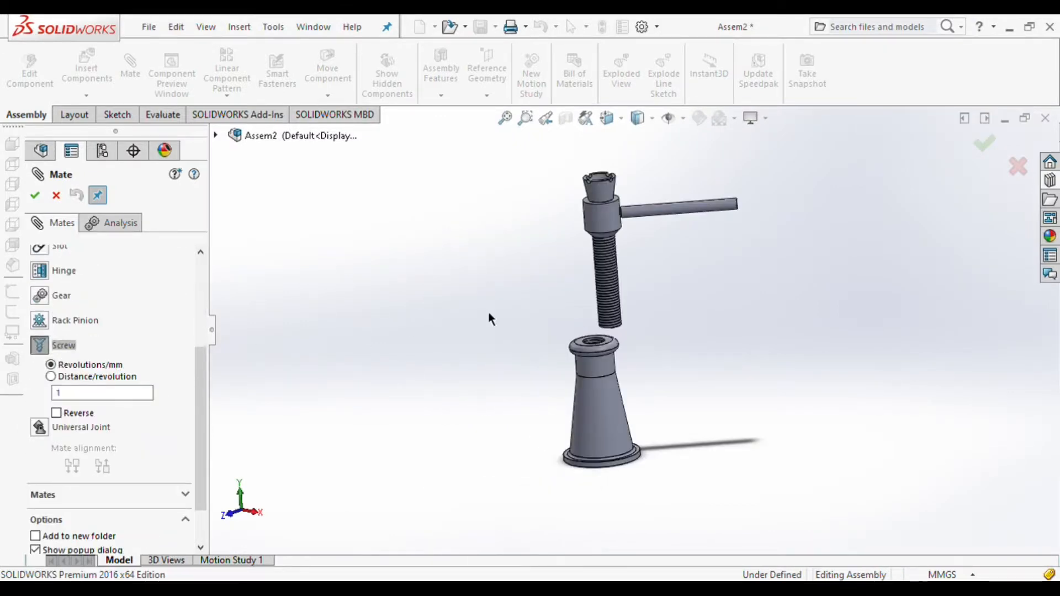
scroll(623, 320, down, 5)
scroll(587, 416, down, 5)
click(587, 422)
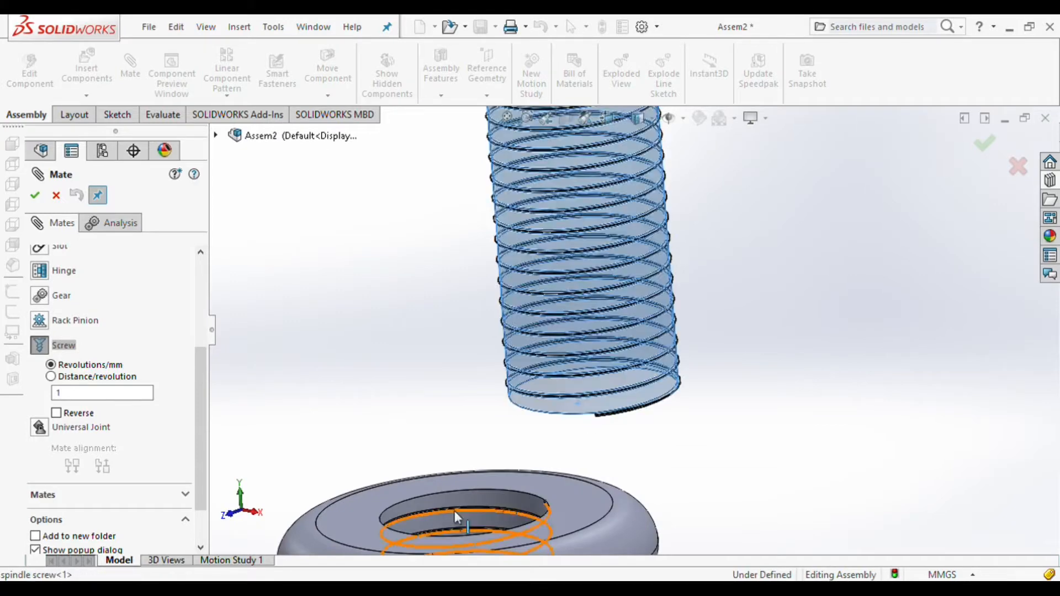
click(452, 519)
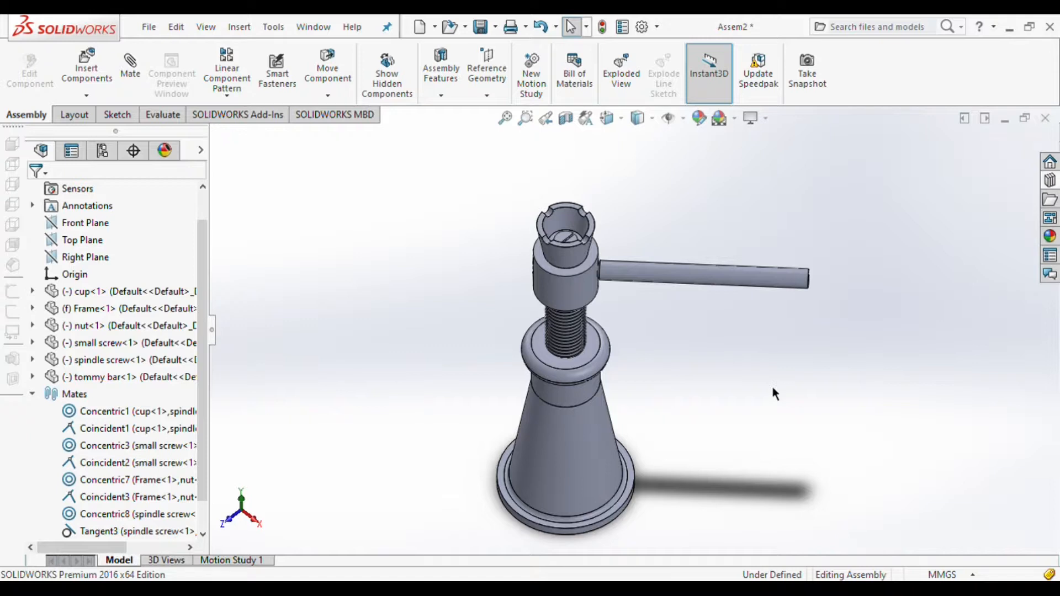
click(699, 117)
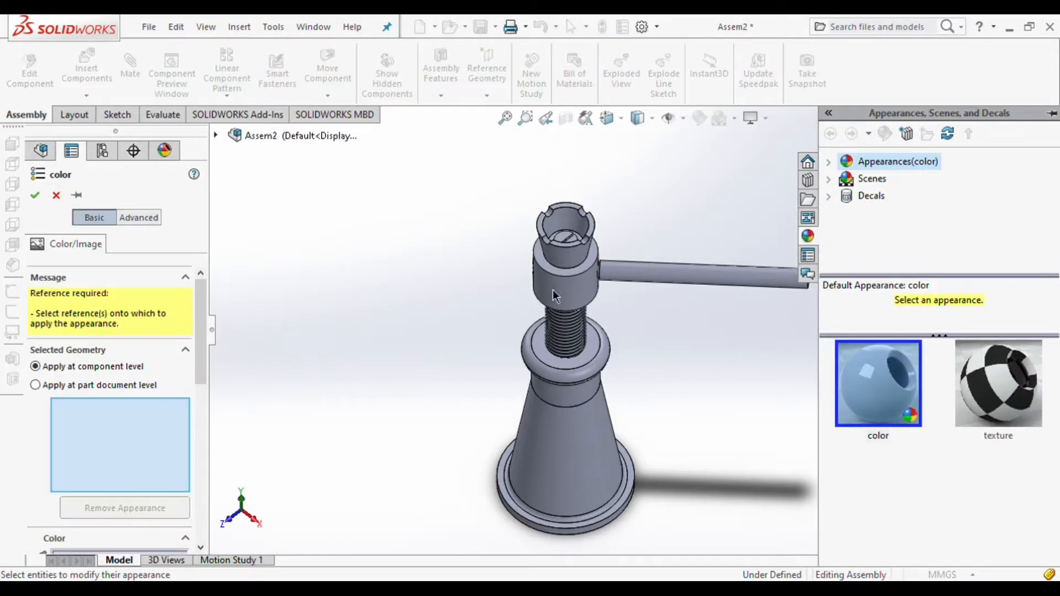
click(558, 287)
scroll(195, 360, down, 5)
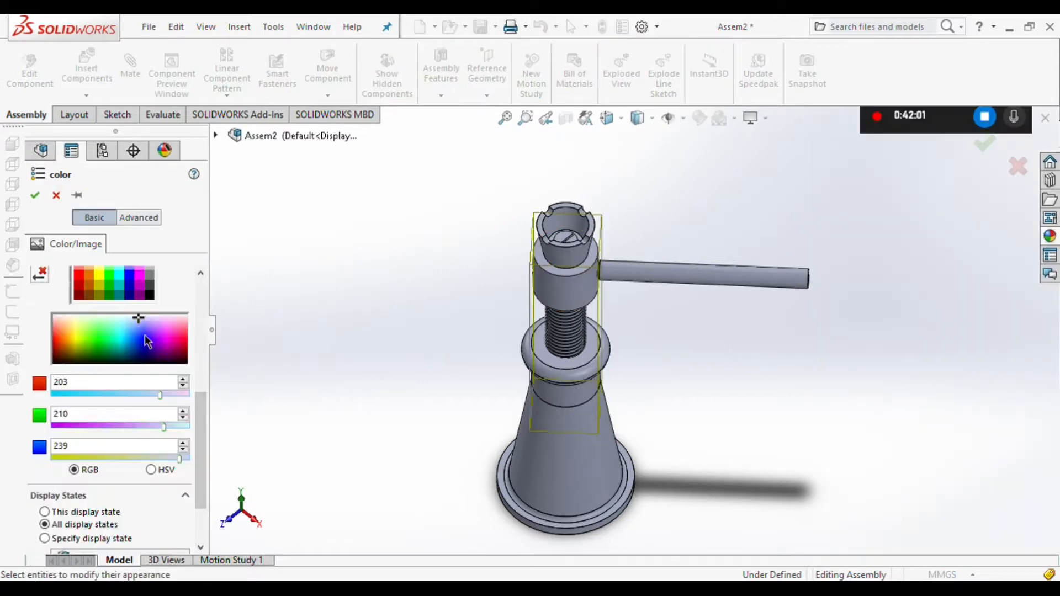
click(144, 337)
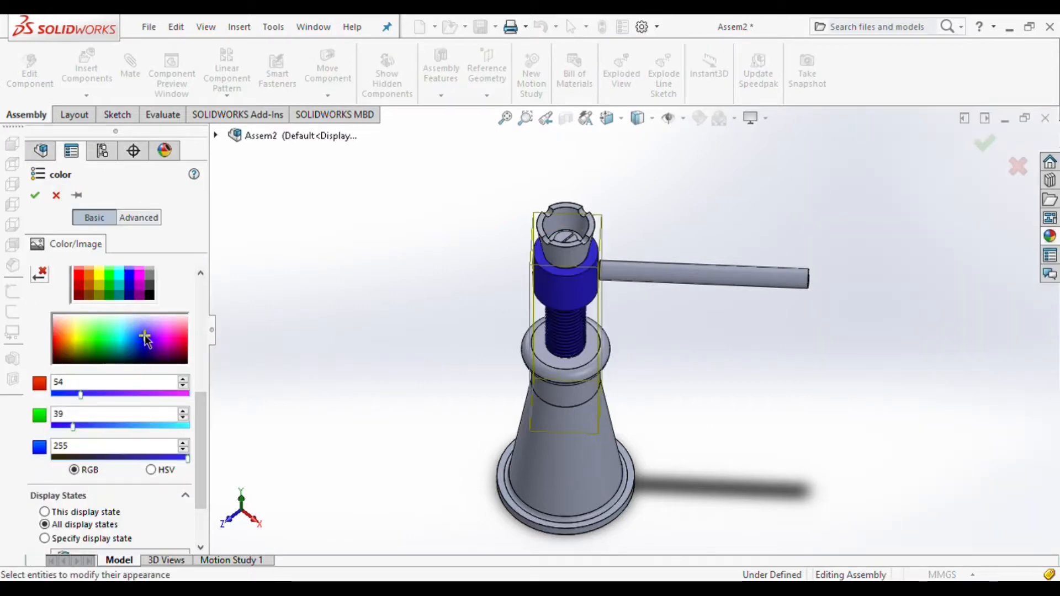
click(56, 195)
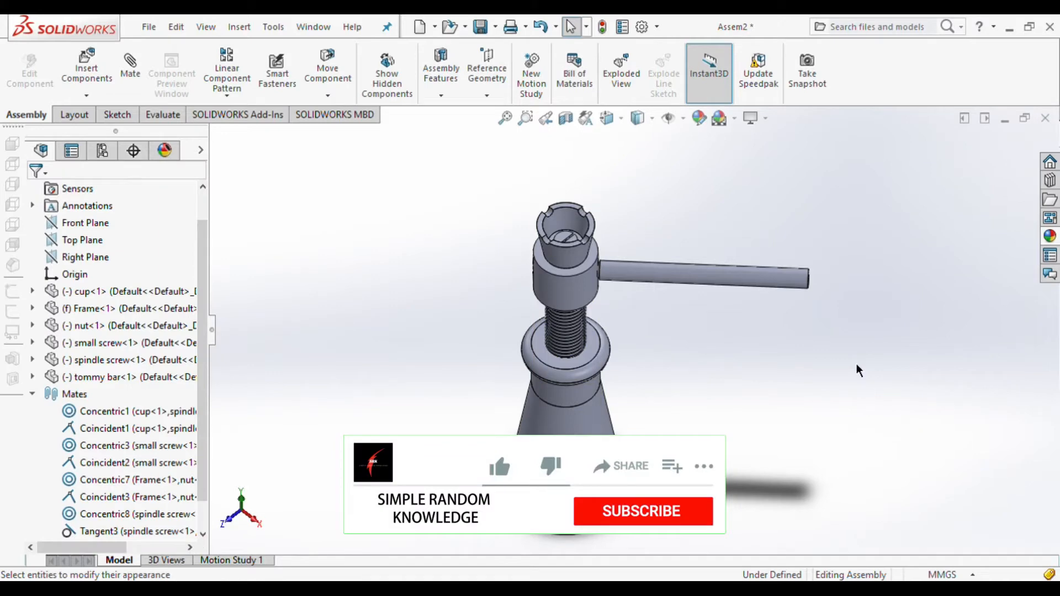